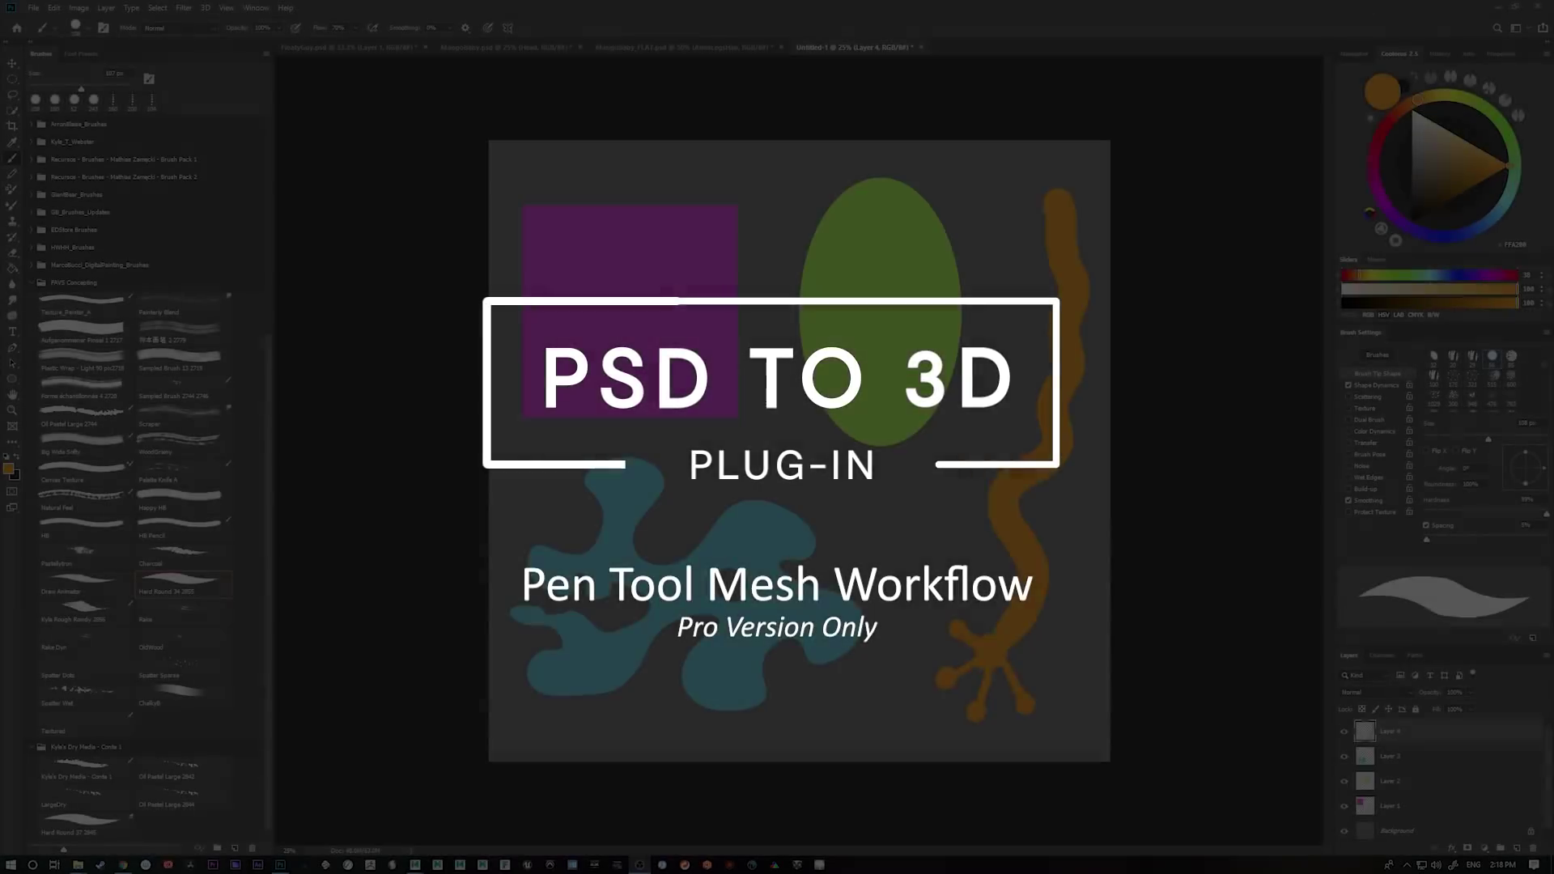
- Open the PsdExporter extension
{"action": "left_click", "coordinate": [256, 7]}
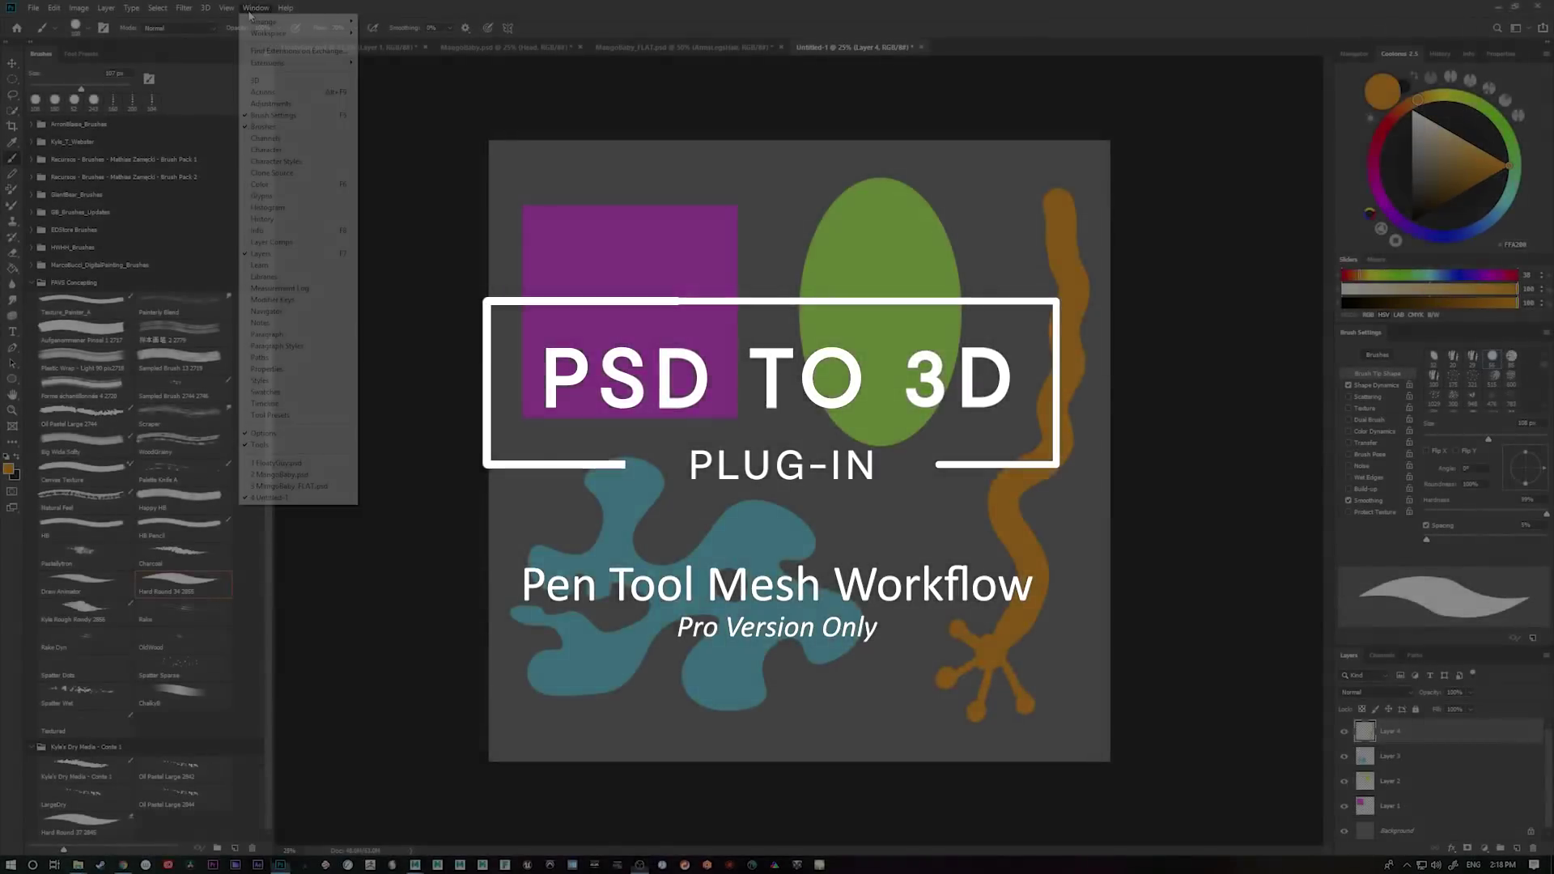
{"action": "mouse_move", "coordinate": [299, 62]}
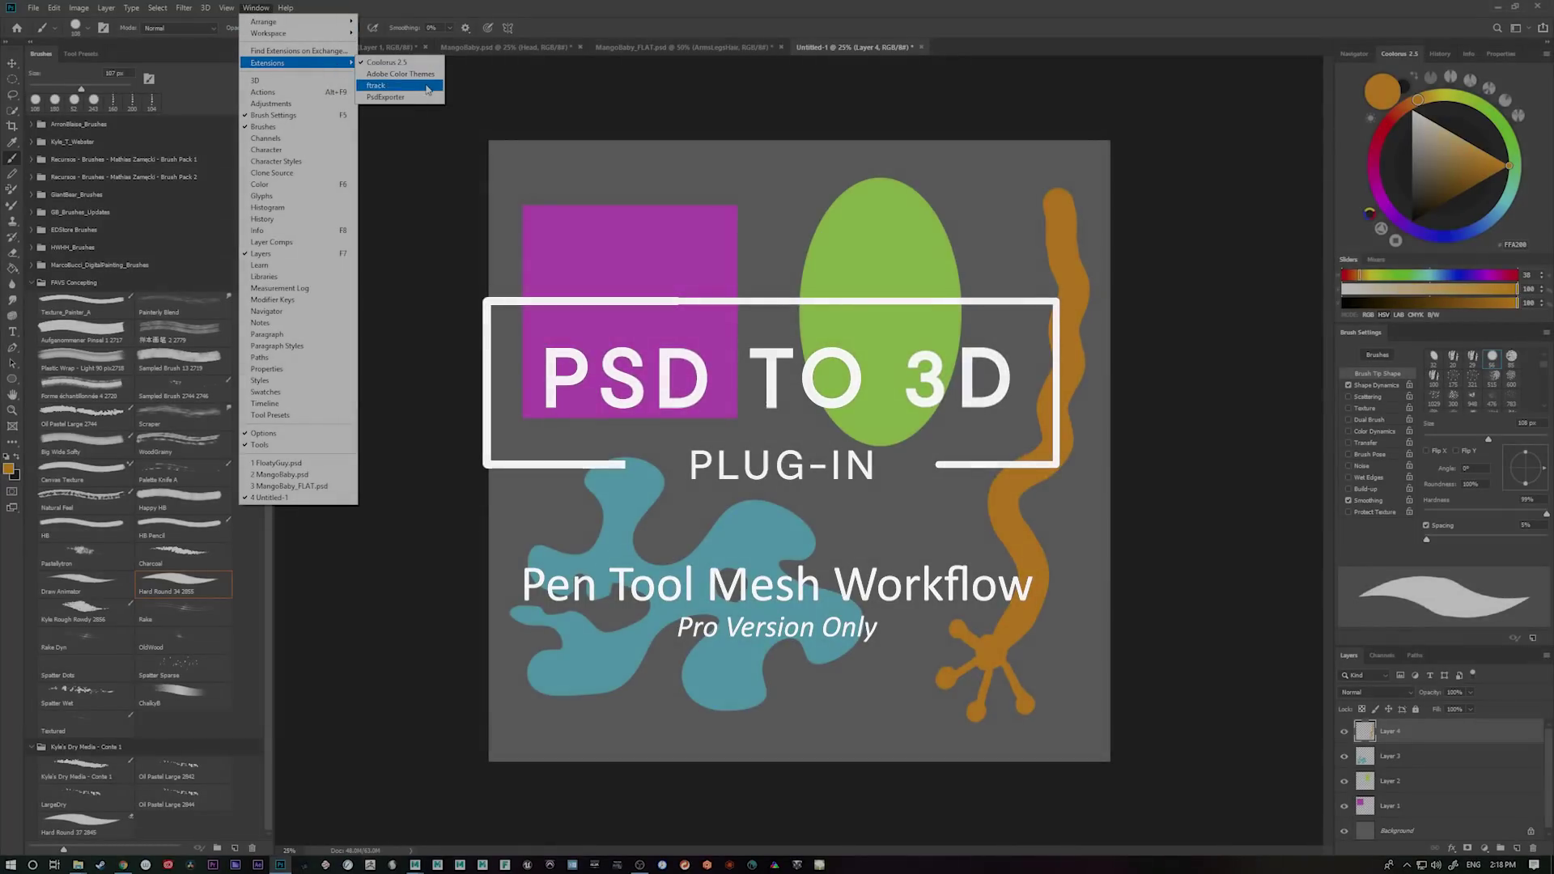
{"action": "left_click", "coordinate": [422, 95]}
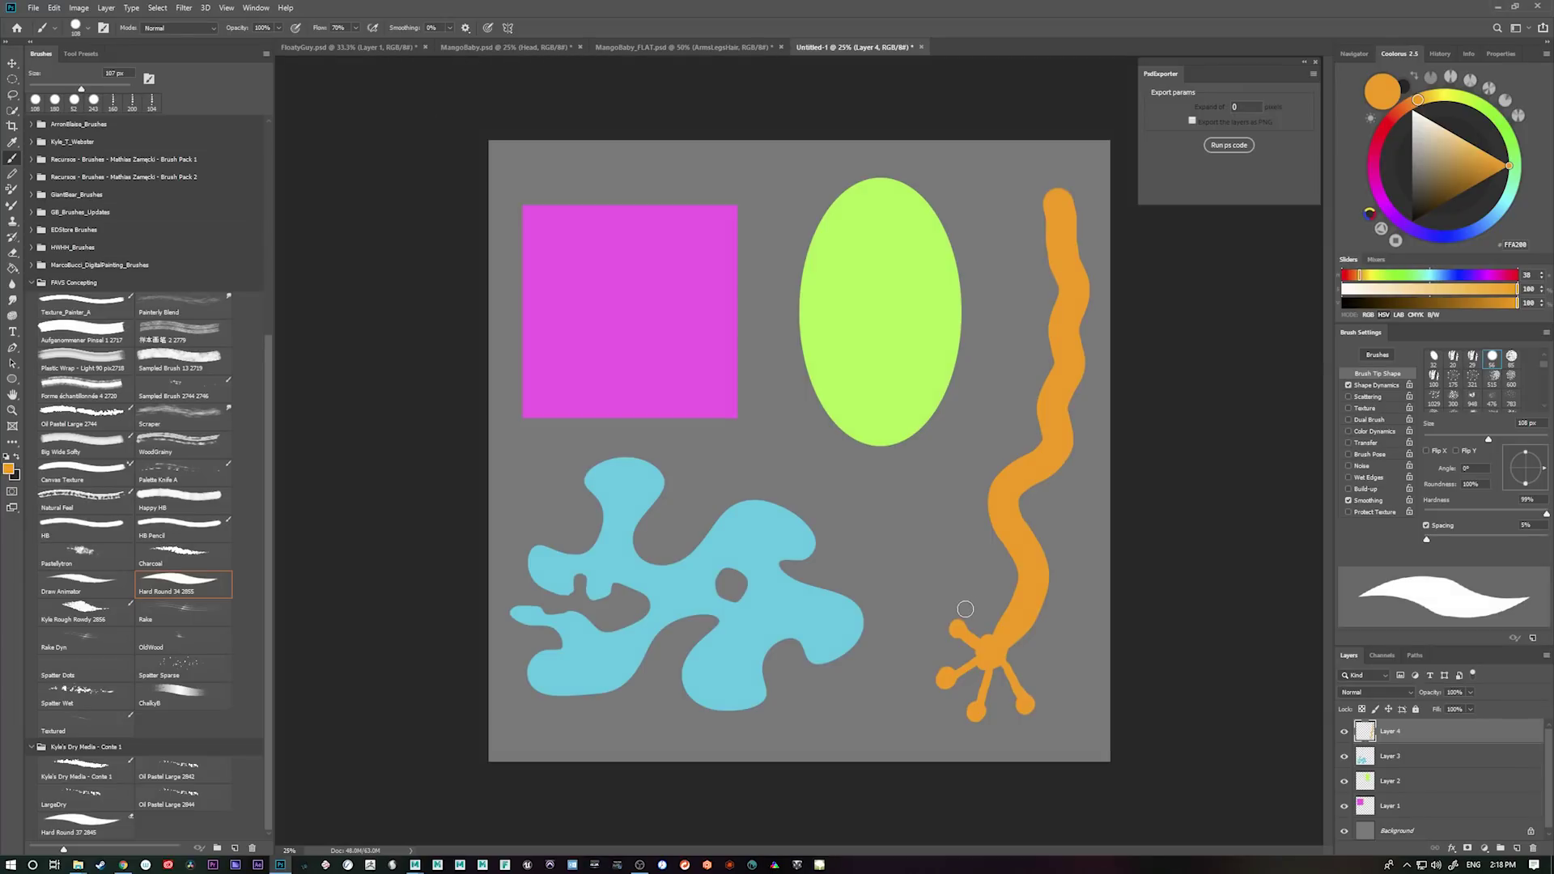
- Activate the Pen tool, select the magenta square's layer and look at the document's paths
{"action": "key", "text": "p"}
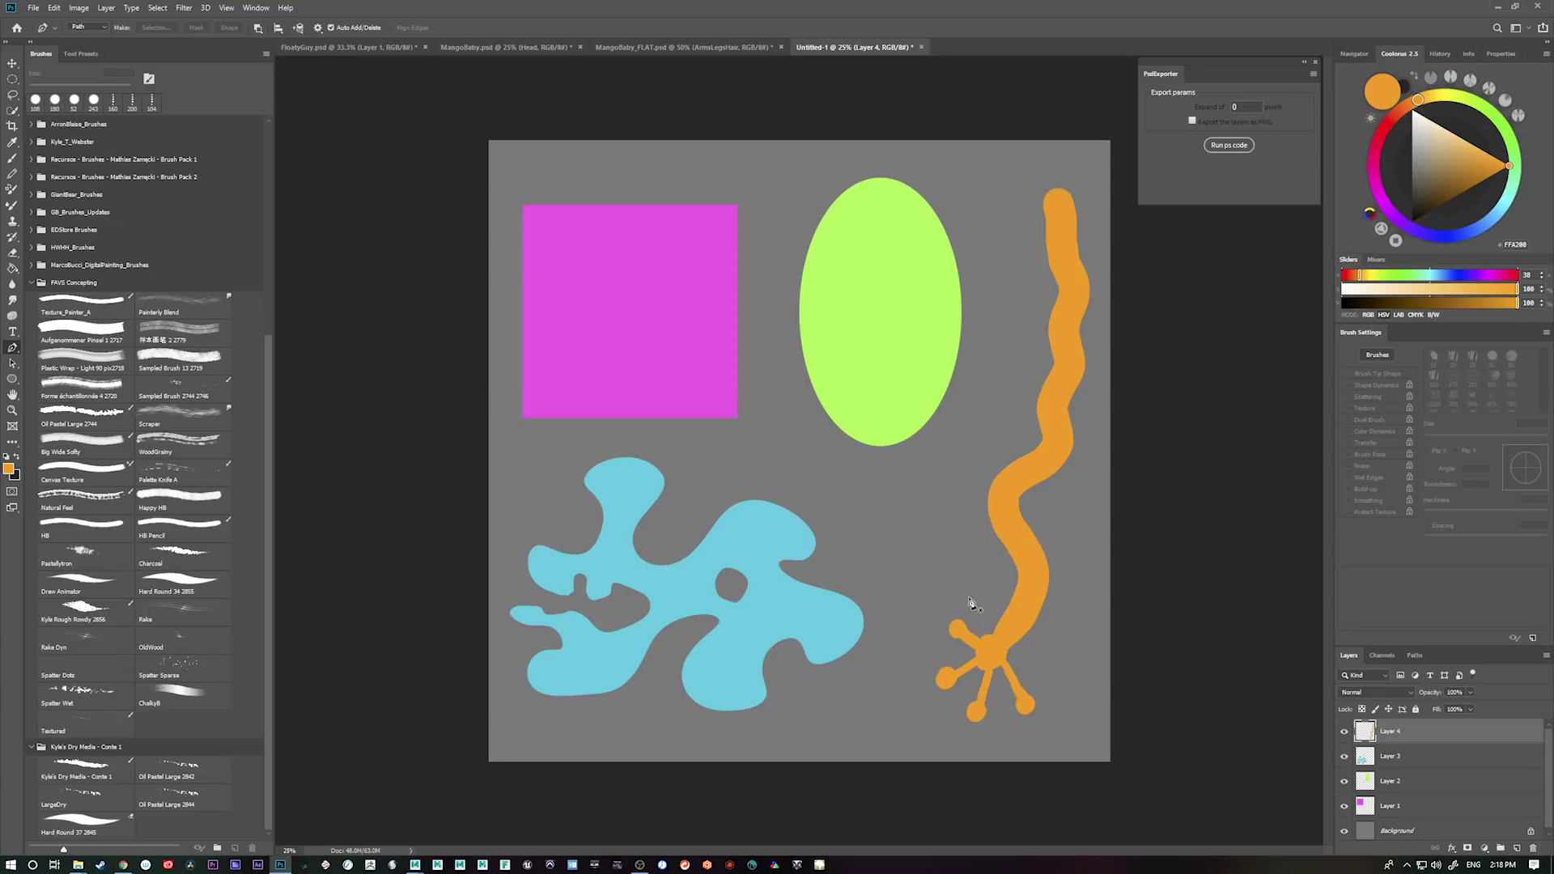
{"action": "left_click", "coordinate": [1406, 806]}
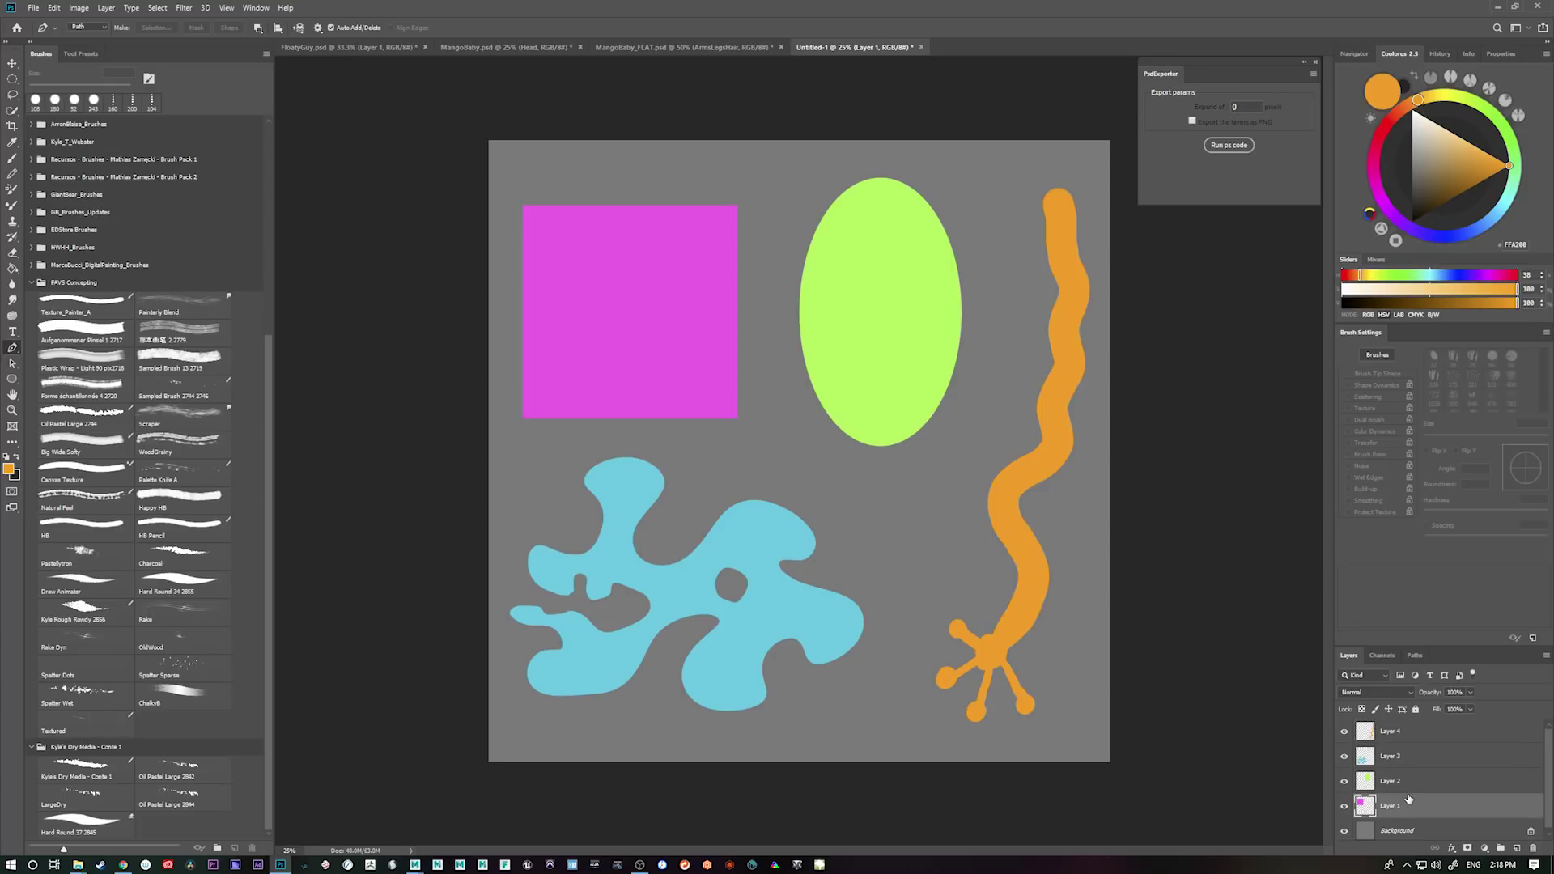
{"action": "left_click", "coordinate": [1415, 656]}
{"action": "left_click", "coordinate": [1351, 655]}
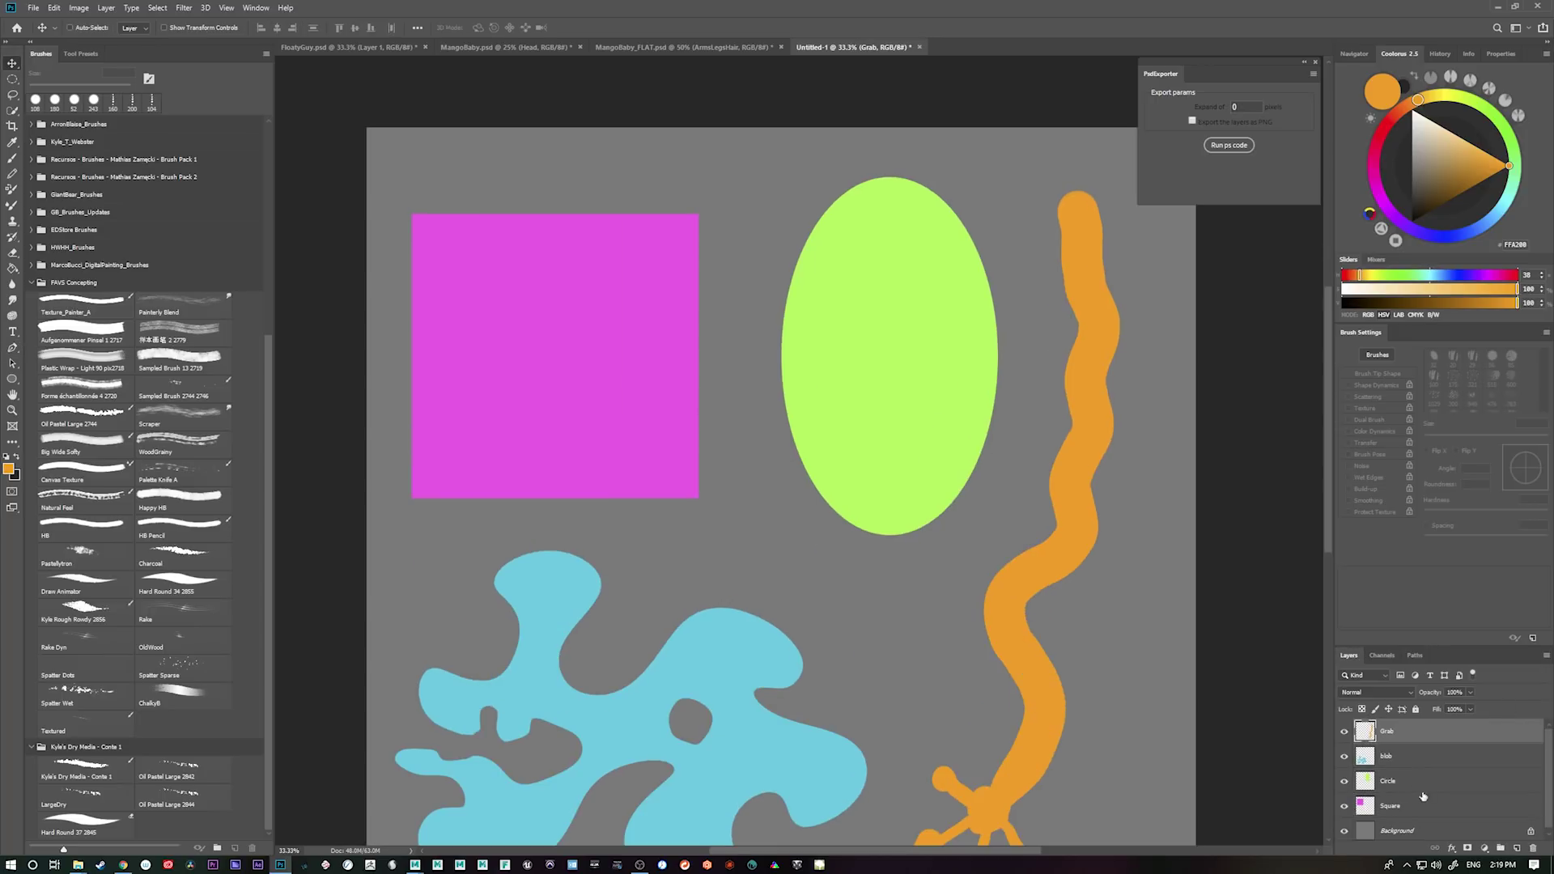
- Select the Grab layer and load the orange arm's silhouette as a selection
{"action": "key", "text": "alt+bracketleft"}
{"action": "left_click", "coordinate": [1385, 733]}
{"action": "left_click_drag", "start_coordinate": [983, 702], "coordinate": [848, 618]}
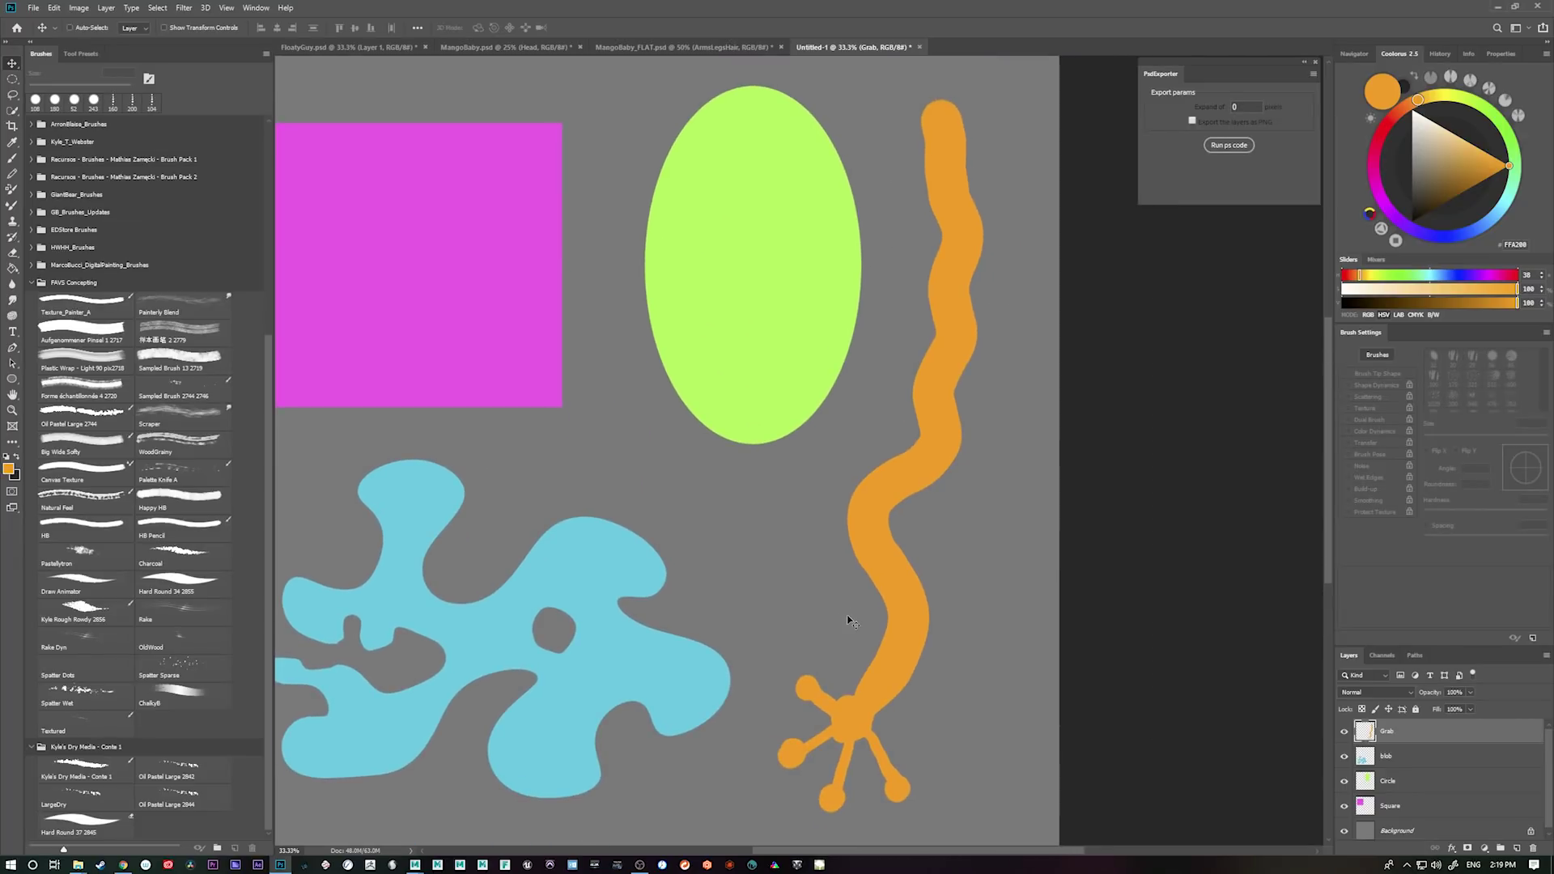
{"action": "left_click", "coordinate": [1367, 732], "text": "ctrl"}
- Expand the arm selection outward by the preset pixel amount and convert it to a work path
{"action": "left_click", "coordinate": [157, 8]}
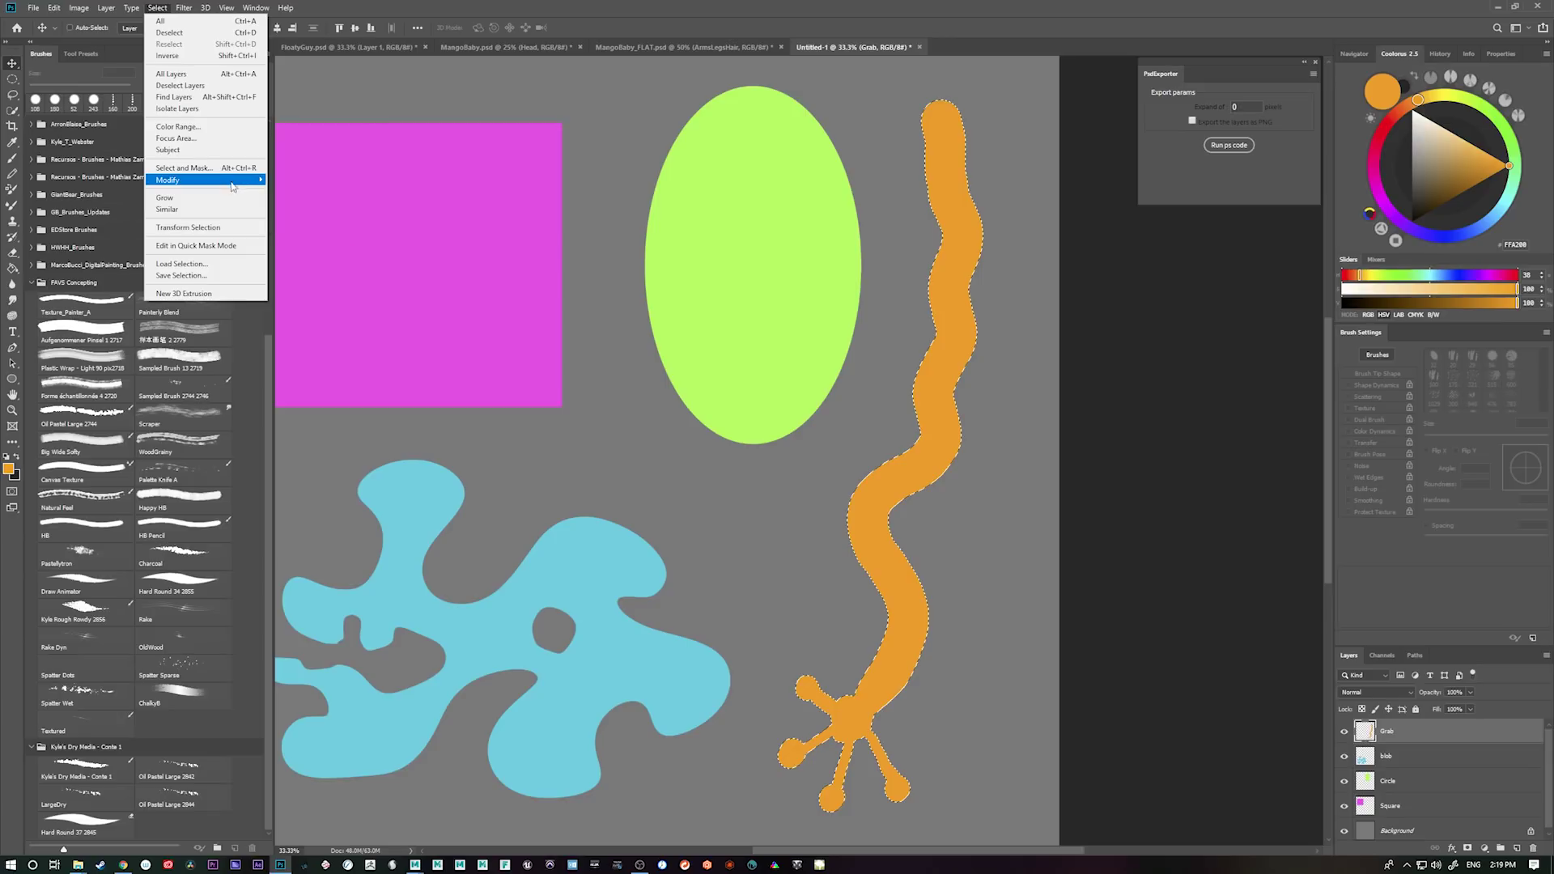
{"action": "mouse_move", "coordinate": [235, 180]}
{"action": "left_click", "coordinate": [317, 201]}
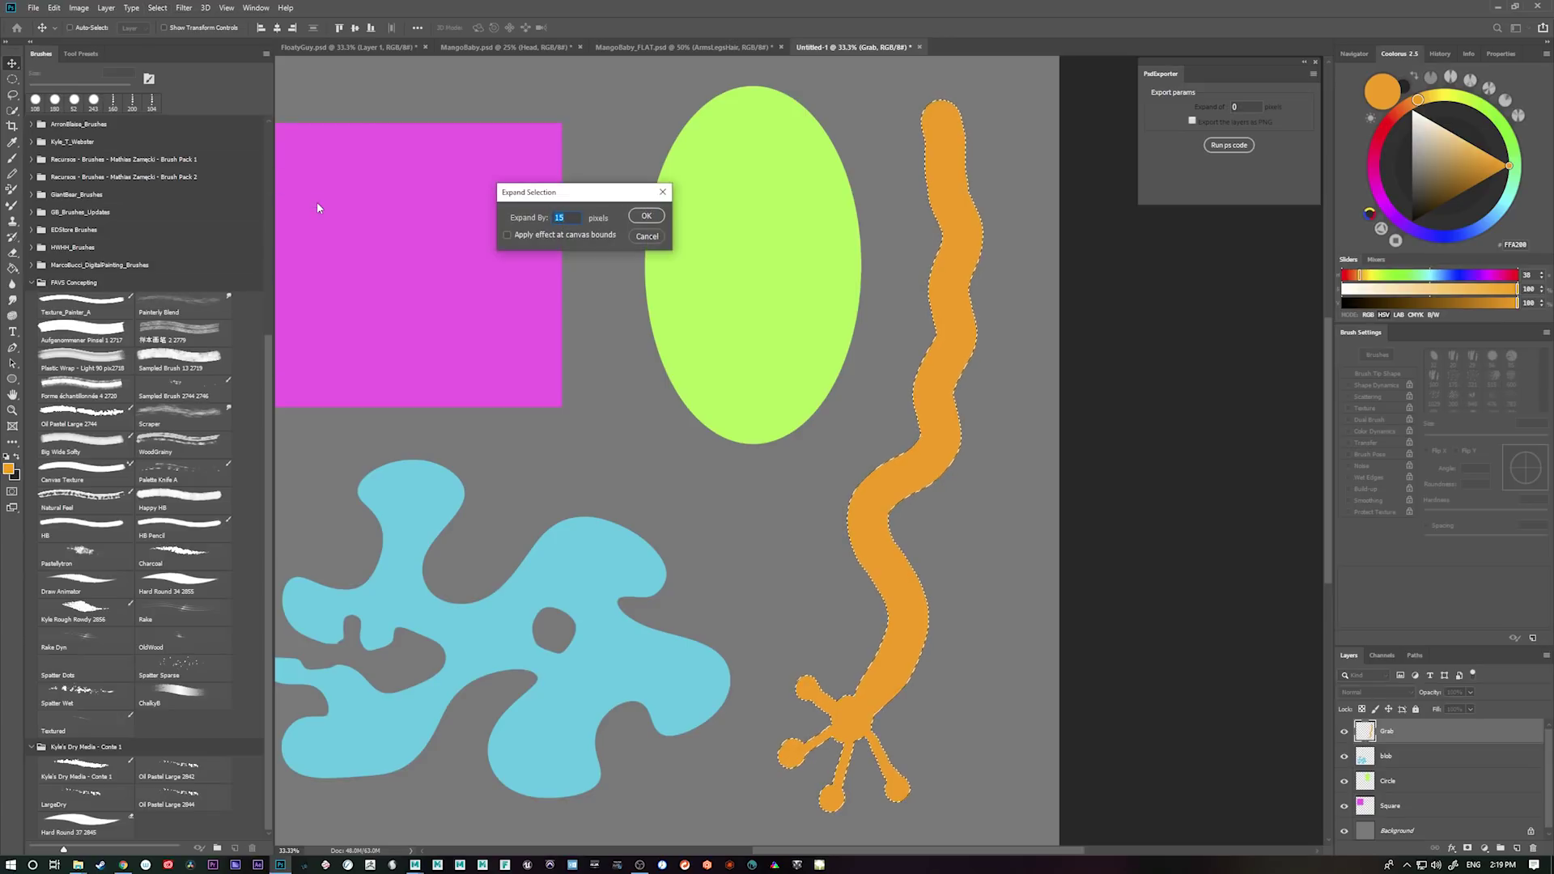
{"action": "key", "text": "Return"}
{"action": "left_click", "coordinate": [1414, 655]}
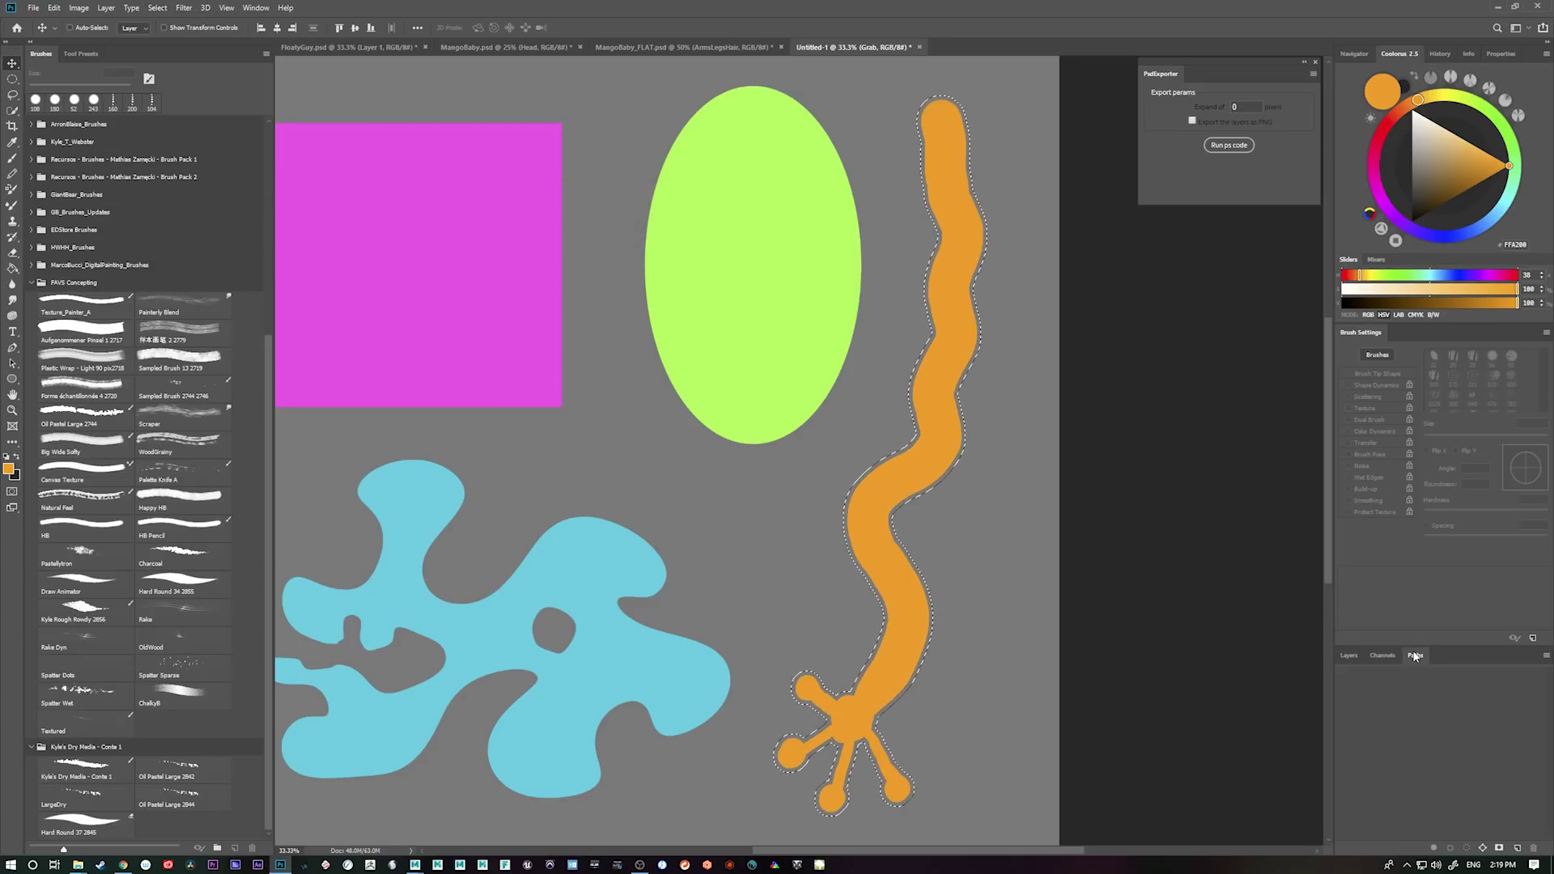
{"action": "left_click", "coordinate": [1481, 847]}
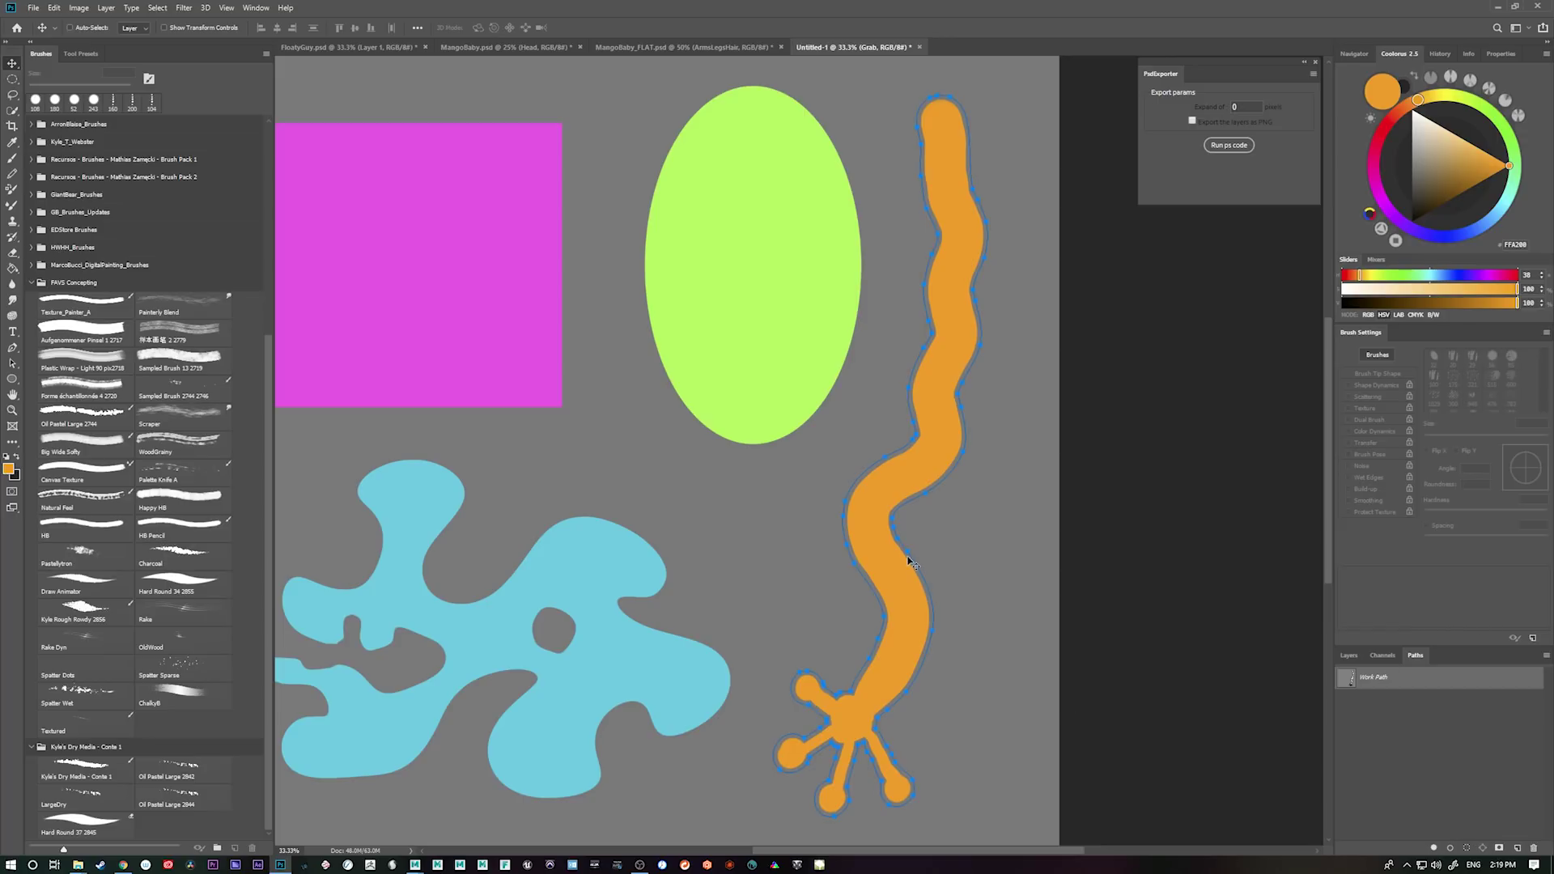
- Draw two short path lines across the arm's lower bend with the Pen tool, extending past both sides of the outline
{"action": "key", "text": "p"}
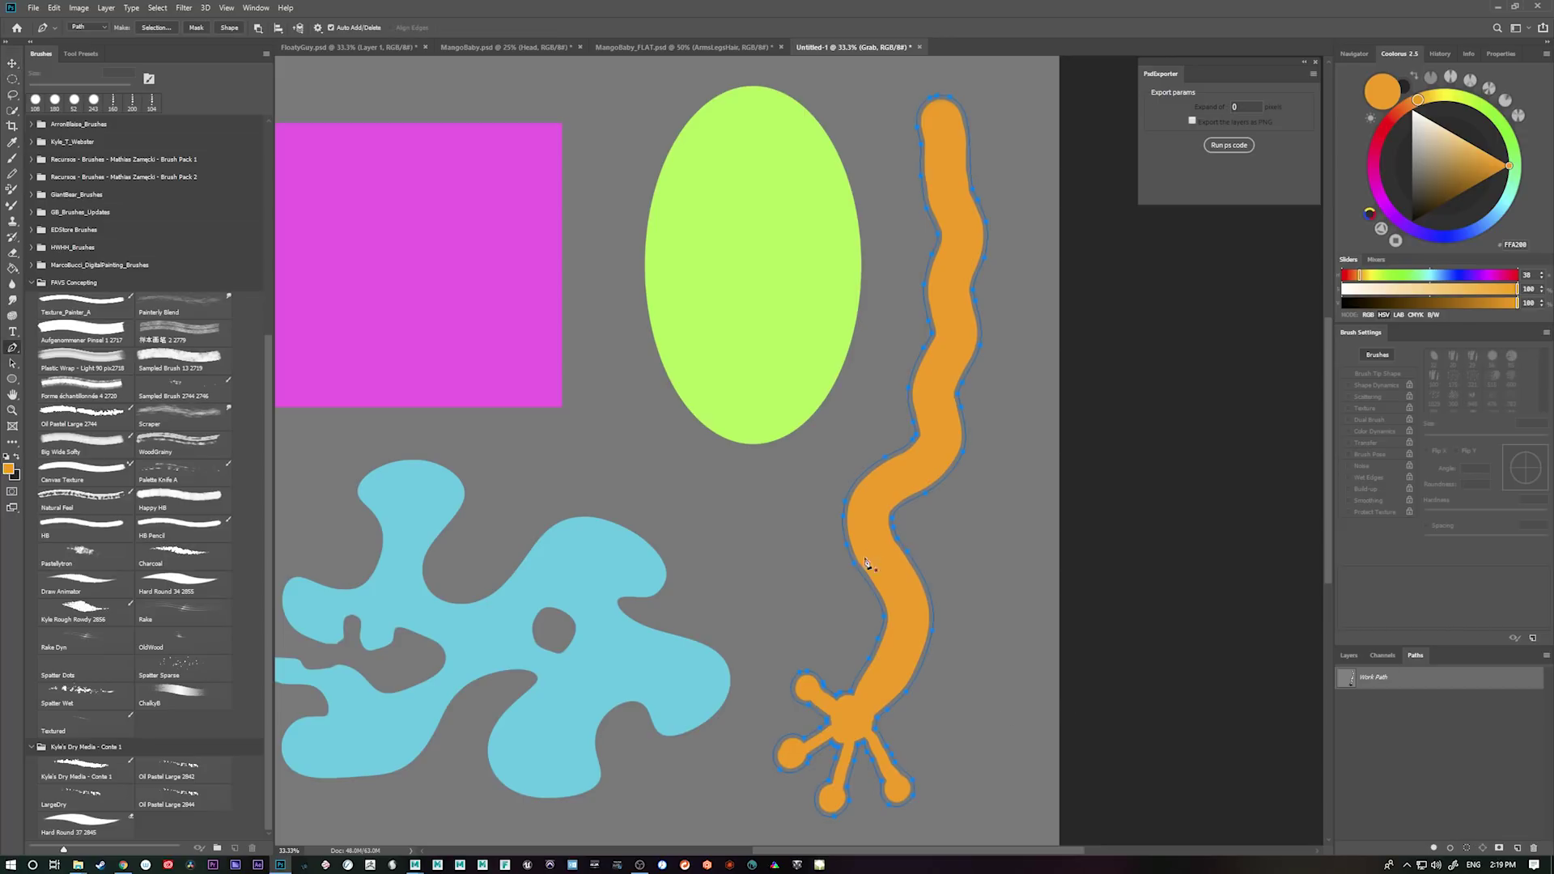
{"action": "key", "text": "ctrl+plus"}
{"action": "left_click_drag", "start_coordinate": [988, 832], "coordinate": [895, 716]}
{"action": "left_click_drag", "start_coordinate": [792, 530], "coordinate": [802, 519]}
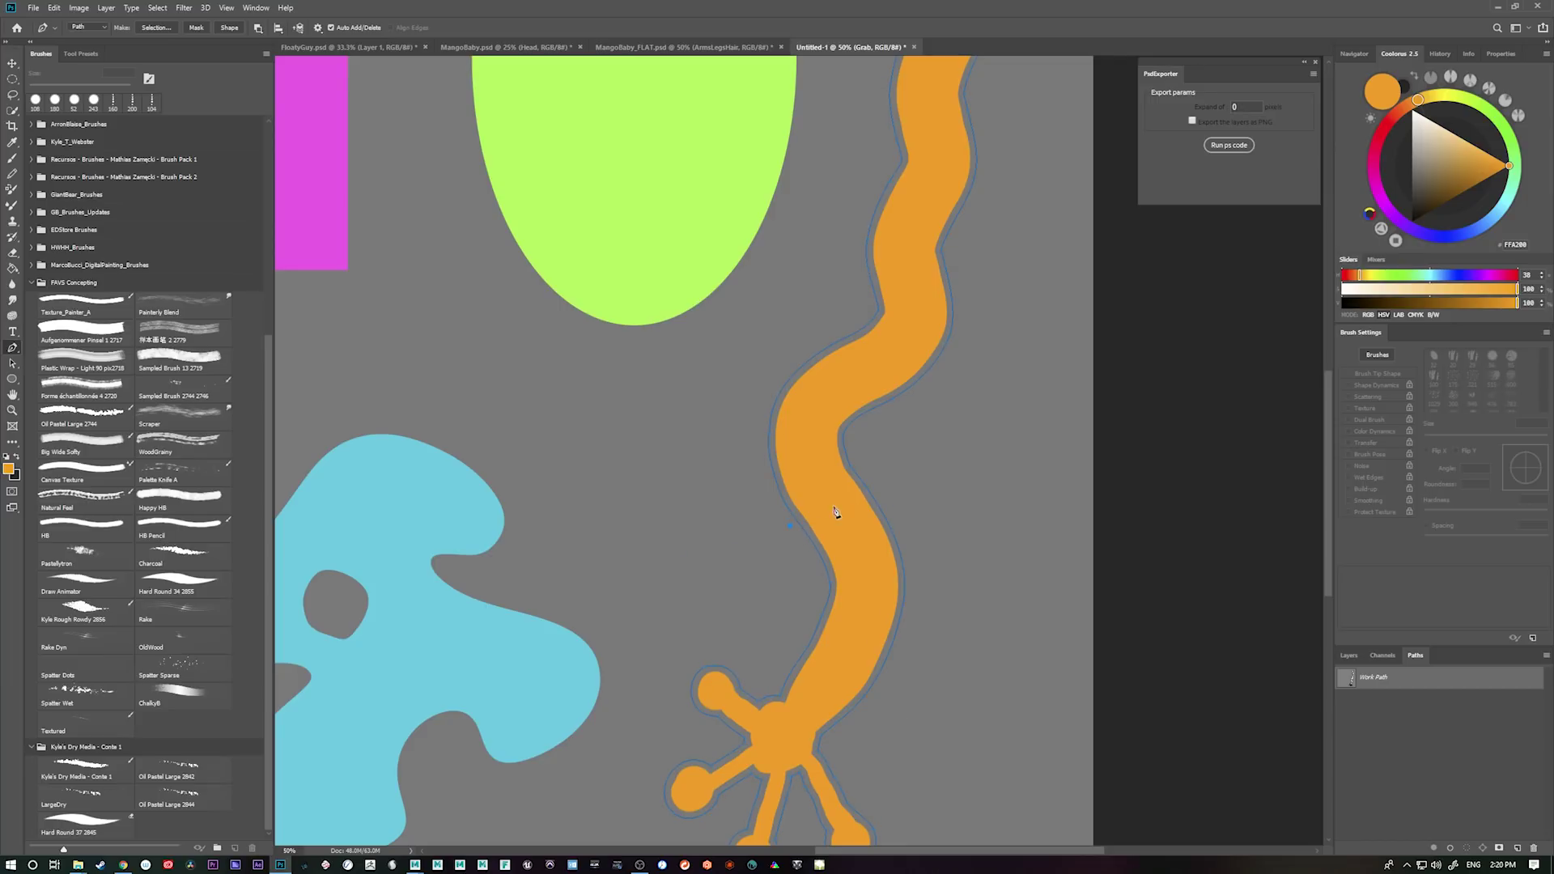
{"action": "left_click", "coordinate": [885, 487]}
{"action": "left_click", "coordinate": [912, 543]}
{"action": "scroll", "coordinate": [938, 544], "scroll_direction": "down", "scroll_amount": 2}
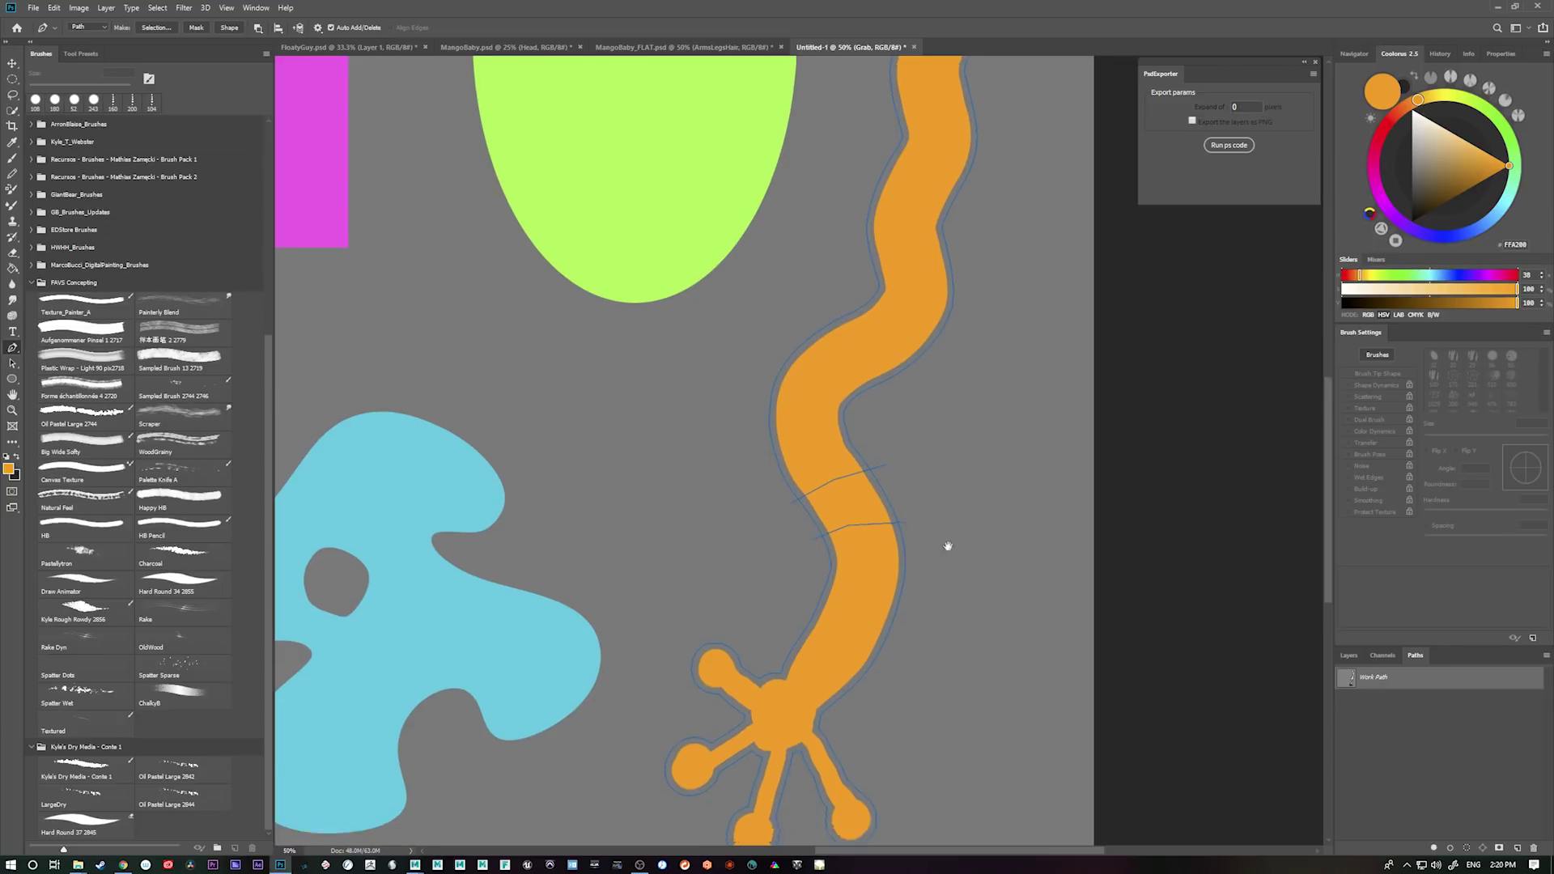
- Draw a segmented centre line with the Pen tool along the whole arm, from the palm up past its rounded tip
{"action": "left_click", "coordinate": [799, 651]}
{"action": "left_click", "coordinate": [839, 601]}
{"action": "left_click", "coordinate": [859, 543]}
{"action": "left_click", "coordinate": [860, 490]}
{"action": "left_click", "coordinate": [846, 441]}
{"action": "left_click", "coordinate": [821, 406]}
{"action": "left_click", "coordinate": [807, 363]}
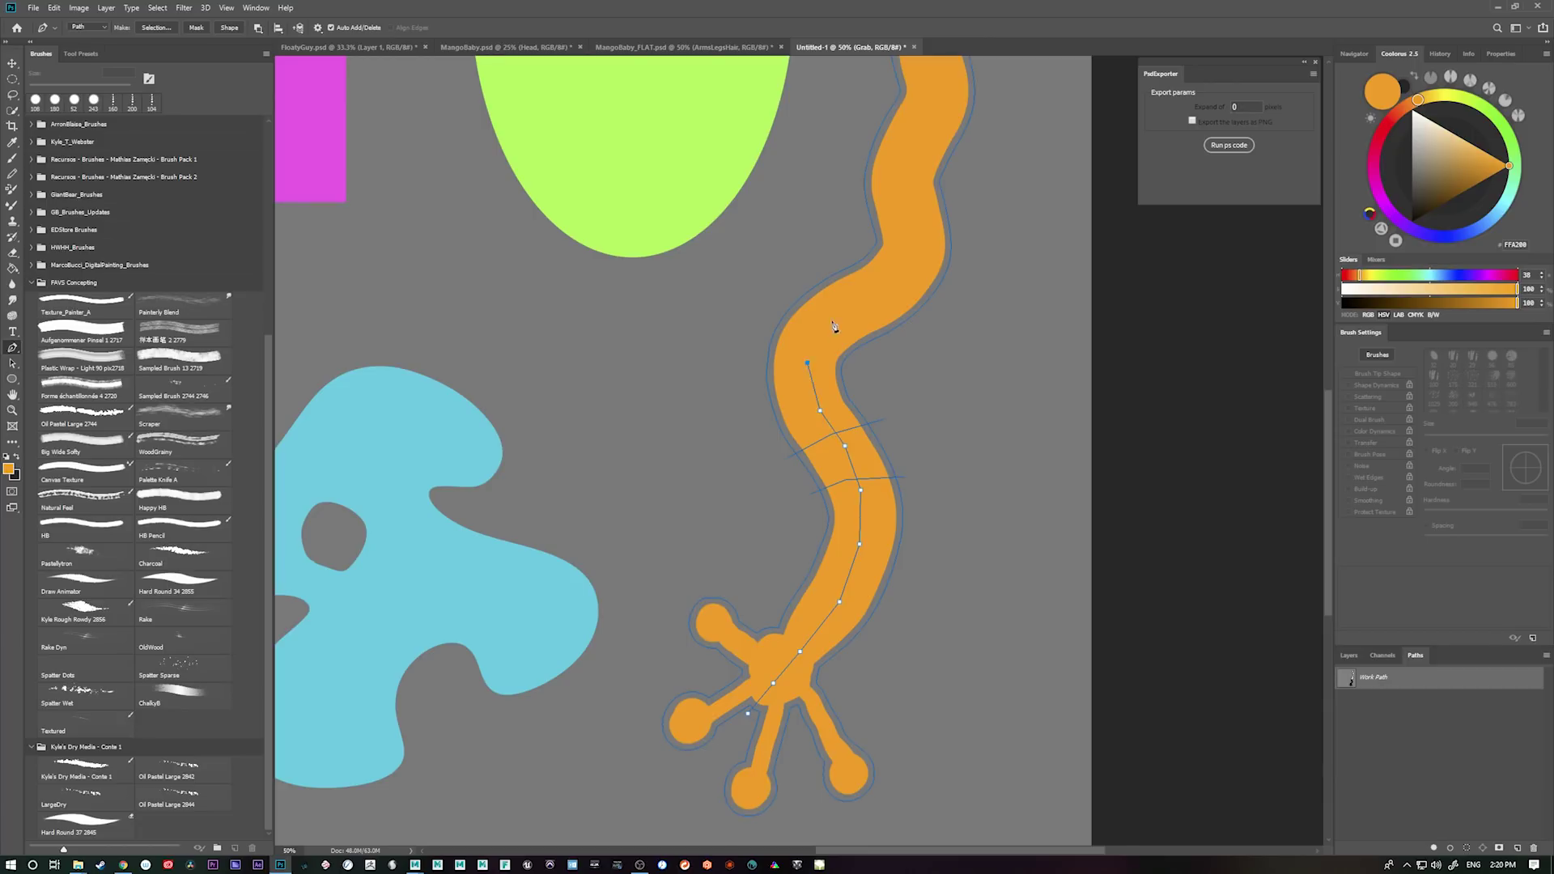
{"action": "left_click", "coordinate": [831, 321]}
{"action": "left_click_drag", "start_coordinate": [837, 324], "coordinate": [751, 496]}
{"action": "left_click", "coordinate": [780, 468]}
{"action": "left_click", "coordinate": [819, 435]}
{"action": "left_click", "coordinate": [823, 392]}
{"action": "left_click", "coordinate": [783, 182]}
{"action": "left_click", "coordinate": [811, 142], "text": "ctrl"}
- Draw a series of cross lines over the arm with the Freeform Pen tool, spaced from above the palm up to the rounded tip
{"action": "left_click_drag", "start_coordinate": [865, 793], "coordinate": [909, 690]}
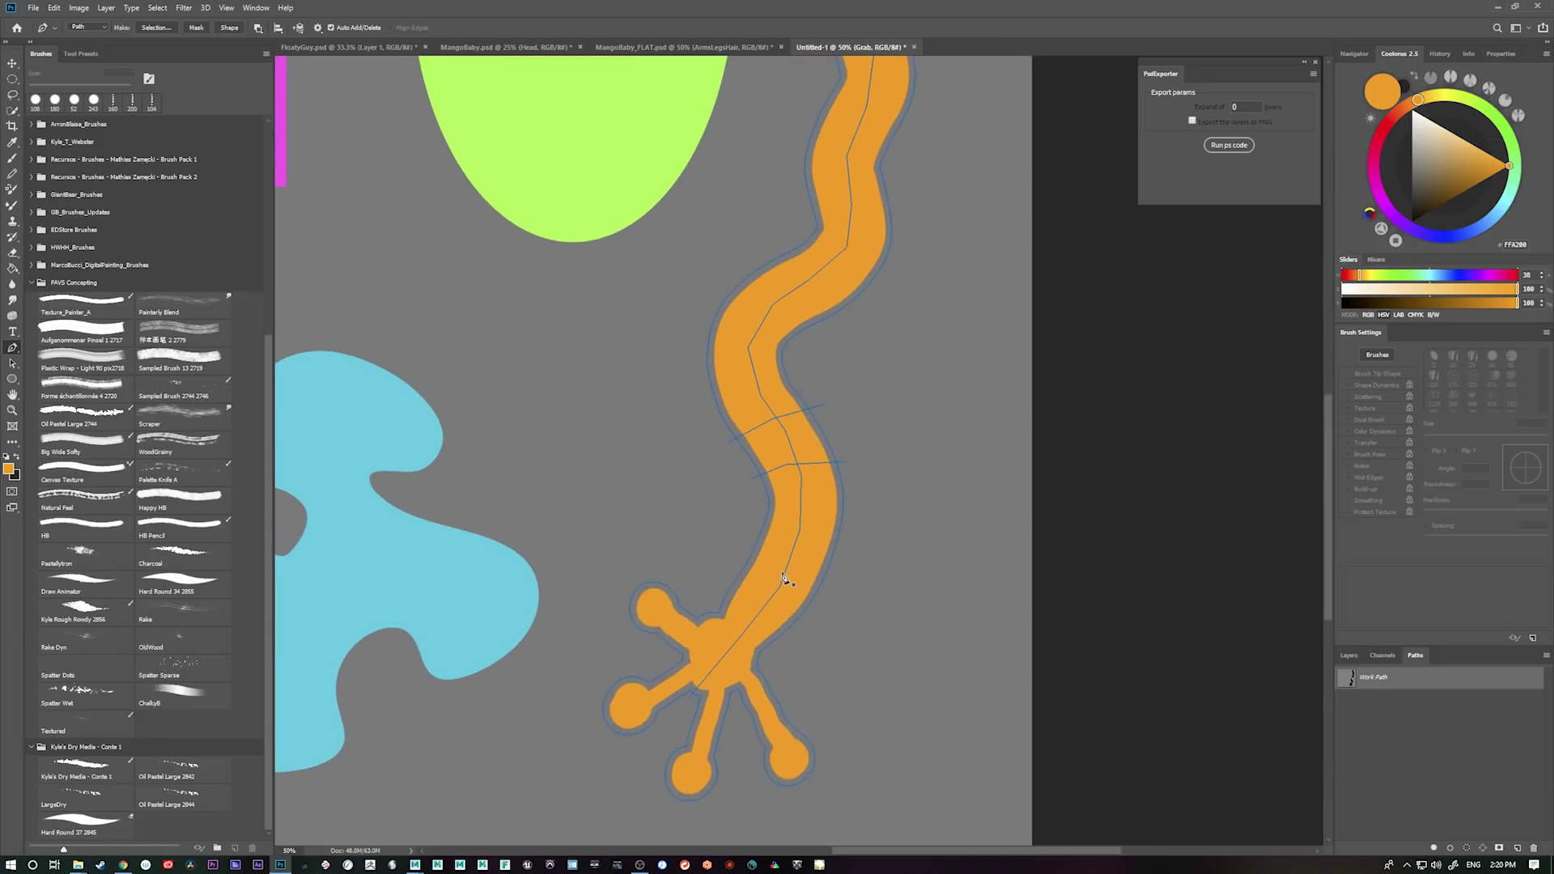
{"action": "scroll", "coordinate": [827, 651], "scroll_direction": "up", "scroll_amount": 1}
{"action": "left_click_drag", "start_coordinate": [830, 650], "coordinate": [939, 673]}
{"action": "key", "text": "shift+p"}
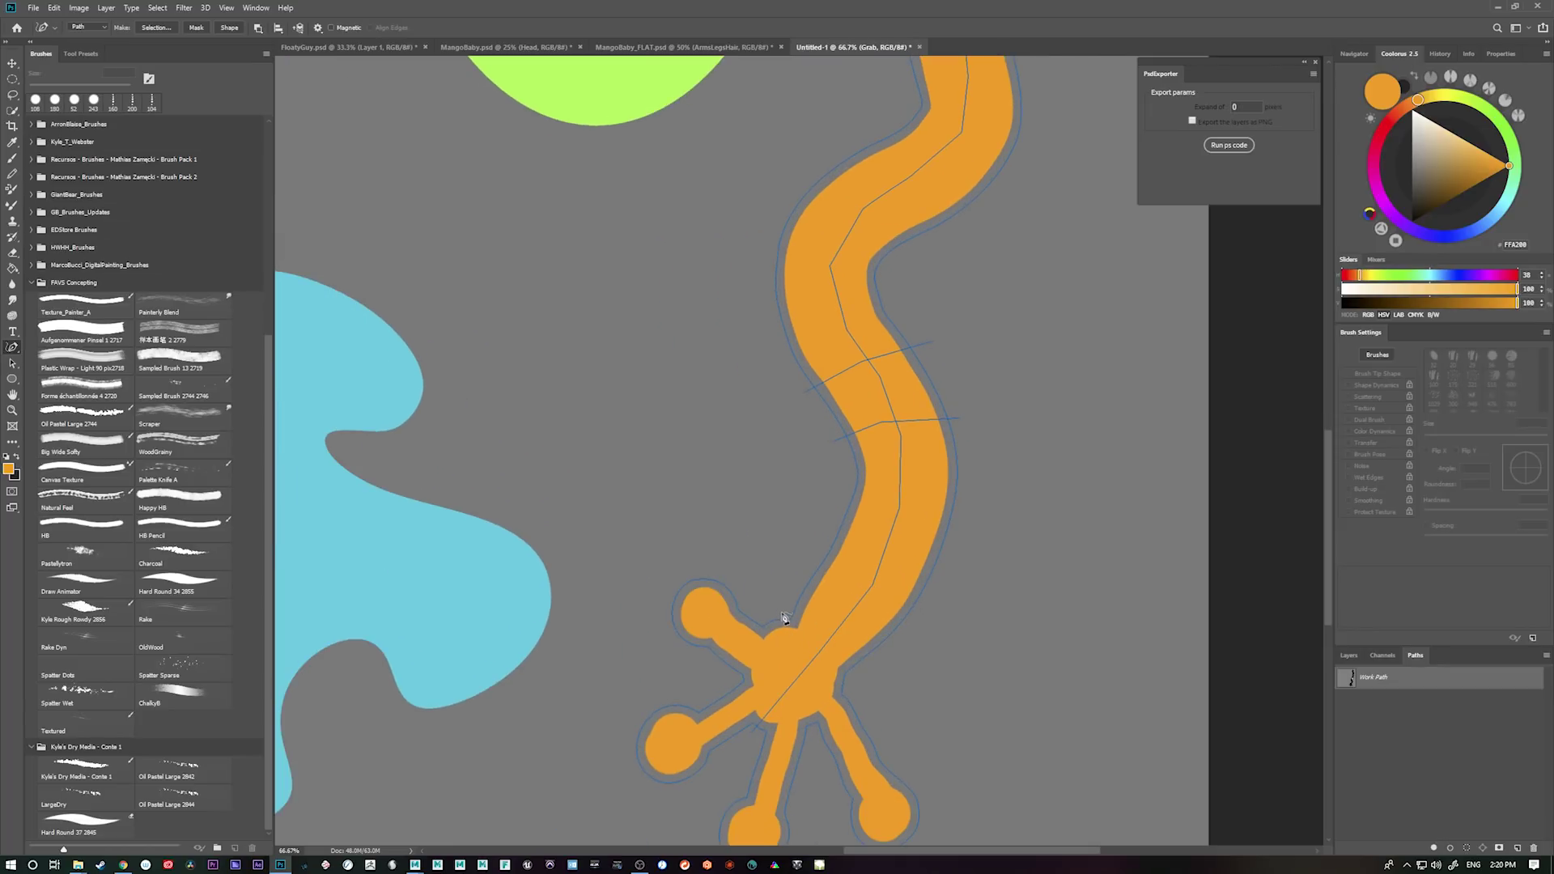
{"action": "mouse_move", "coordinate": [878, 700]}
{"action": "left_mouse_down"}
{"action": "mouse_move", "coordinate": [778, 609]}
{"action": "mouse_move", "coordinate": [942, 675]}
{"action": "left_mouse_up"}
{"action": "left_click_drag", "start_coordinate": [816, 528], "coordinate": [988, 574]}
{"action": "scroll", "coordinate": [1056, 457], "scroll_direction": "up", "scroll_amount": 4}
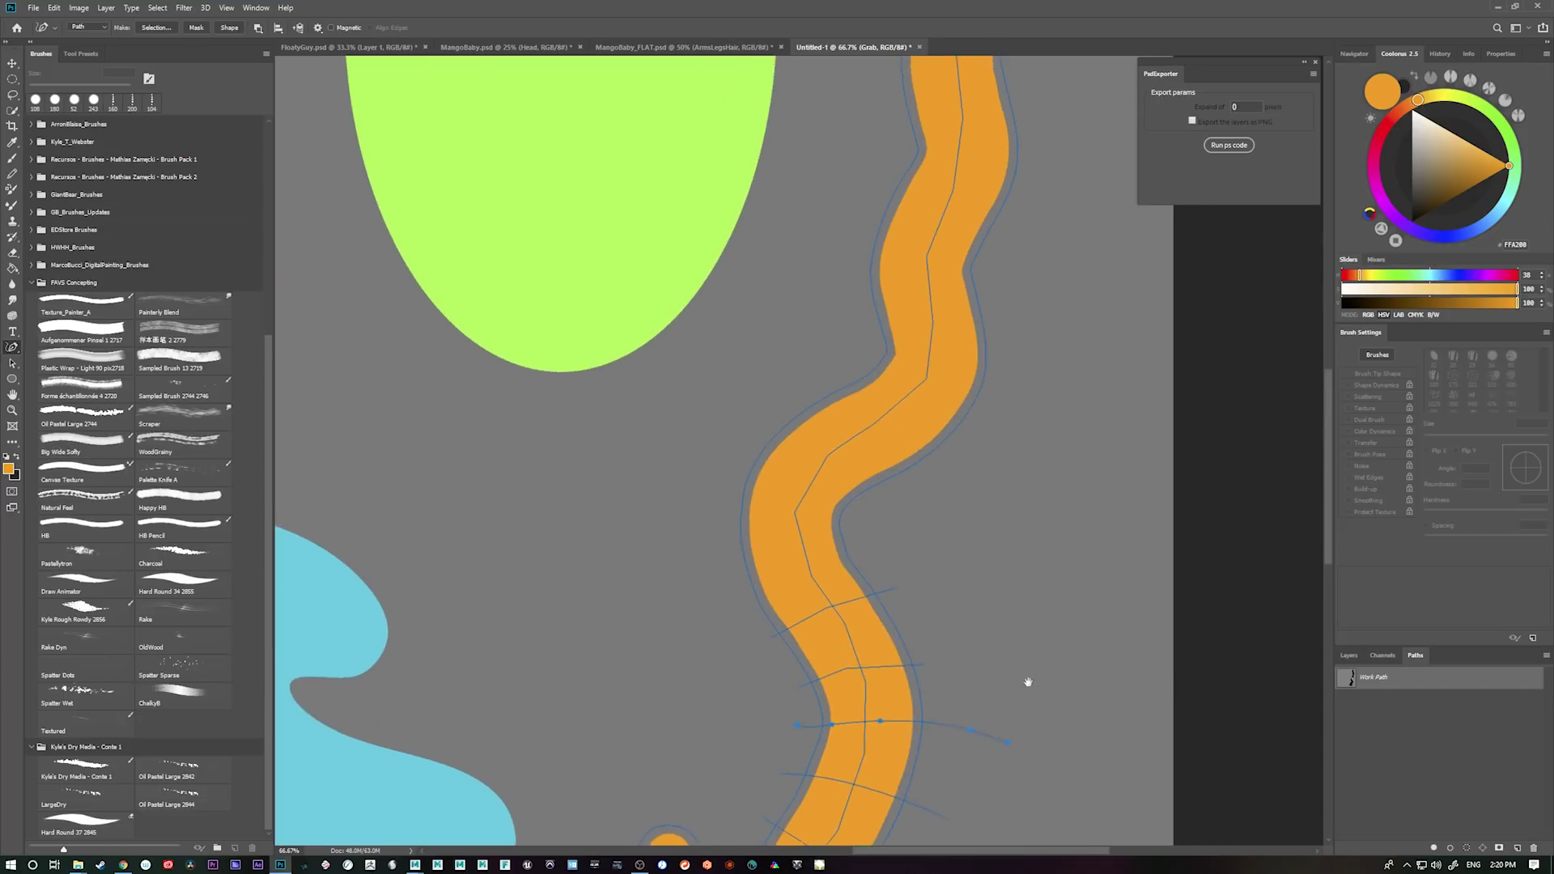
{"action": "mouse_move", "coordinate": [736, 593]}
{"action": "left_mouse_down"}
{"action": "mouse_move", "coordinate": [912, 540]}
{"action": "mouse_move", "coordinate": [712, 512]}
{"action": "left_mouse_up"}
{"action": "left_click_drag", "start_coordinate": [761, 398], "coordinate": [928, 499]}
{"action": "left_click_drag", "start_coordinate": [840, 339], "coordinate": [977, 455]}
{"action": "left_click_drag", "start_coordinate": [860, 318], "coordinate": [1058, 313]}
{"action": "left_click_drag", "start_coordinate": [724, 451], "coordinate": [872, 488]}
{"action": "left_click_drag", "start_coordinate": [1063, 492], "coordinate": [982, 664]}
{"action": "left_click_drag", "start_coordinate": [728, 564], "coordinate": [866, 657]}
{"action": "left_click_drag", "start_coordinate": [777, 484], "coordinate": [976, 467]}
{"action": "key", "text": "ctrl+z"}
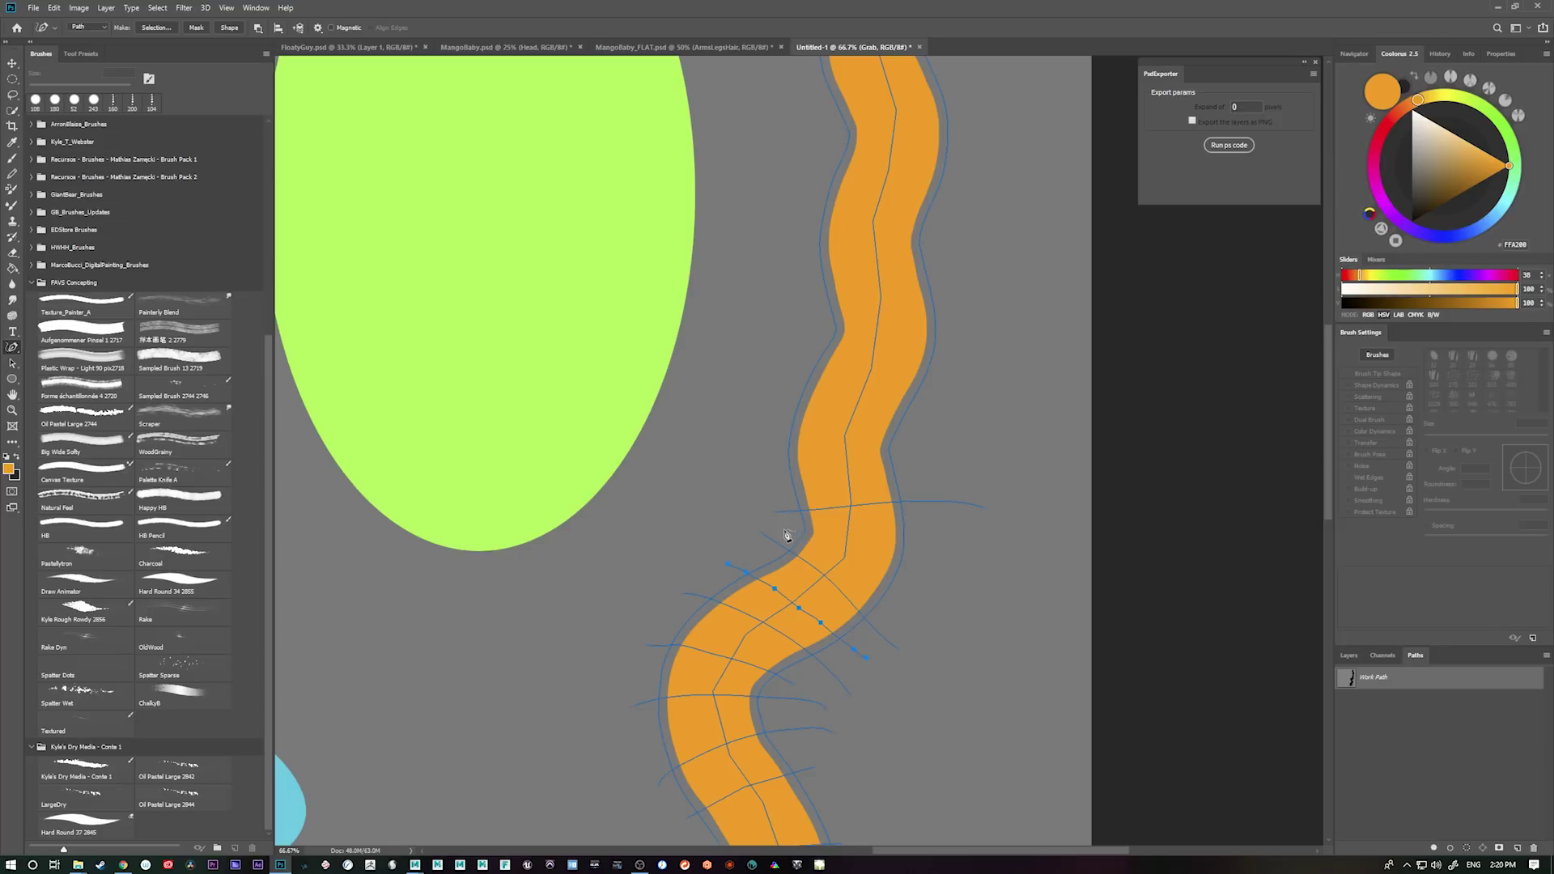
{"action": "left_click_drag", "start_coordinate": [939, 564], "coordinate": [797, 530]}
{"action": "left_click_drag", "start_coordinate": [989, 616], "coordinate": [976, 673]}
{"action": "left_click_drag", "start_coordinate": [908, 530], "coordinate": [893, 601]}
{"action": "mouse_move", "coordinate": [740, 597]}
{"action": "left_mouse_down"}
{"action": "mouse_move", "coordinate": [892, 578]}
{"action": "mouse_move", "coordinate": [928, 606]}
{"action": "mouse_move", "coordinate": [891, 616]}
{"action": "left_mouse_up"}
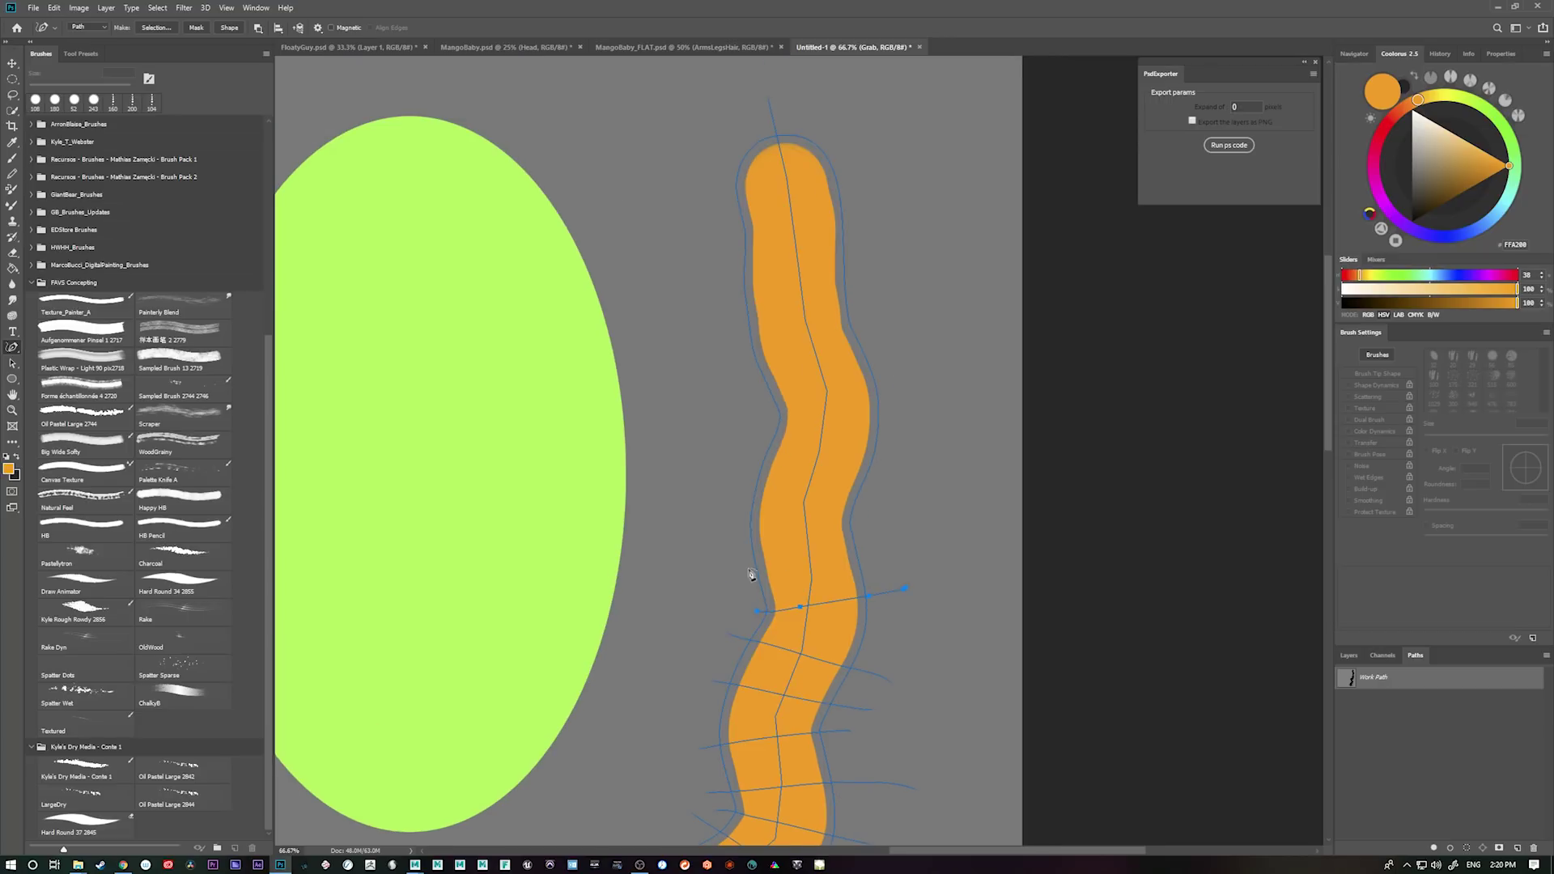
{"action": "left_click_drag", "start_coordinate": [742, 575], "coordinate": [905, 536]}
{"action": "left_click_drag", "start_coordinate": [726, 516], "coordinate": [886, 527]}
{"action": "left_click_drag", "start_coordinate": [746, 466], "coordinate": [910, 498]}
{"action": "mouse_move", "coordinate": [764, 432]}
{"action": "left_mouse_down"}
{"action": "mouse_move", "coordinate": [933, 443]}
{"action": "mouse_move", "coordinate": [965, 590]}
{"action": "left_mouse_up"}
{"action": "mouse_move", "coordinate": [726, 519]}
{"action": "left_mouse_down"}
{"action": "mouse_move", "coordinate": [874, 458]}
{"action": "mouse_move", "coordinate": [899, 417]}
{"action": "left_mouse_up"}
{"action": "left_click_drag", "start_coordinate": [701, 406], "coordinate": [867, 378]}
{"action": "left_click_drag", "start_coordinate": [700, 358], "coordinate": [889, 329]}
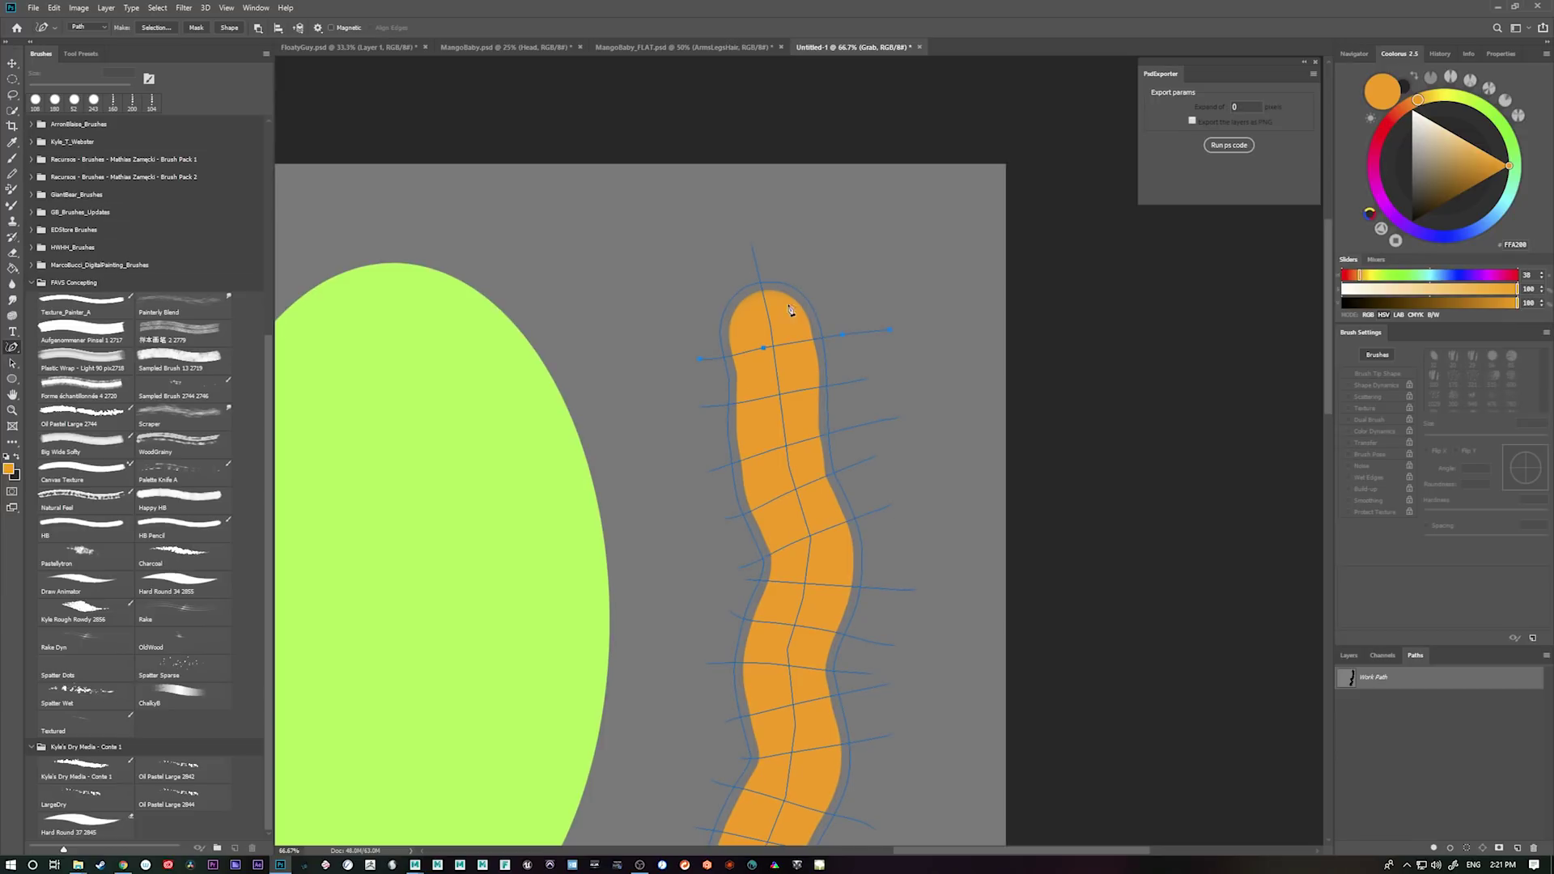
{"action": "mouse_move", "coordinate": [699, 328]}
{"action": "left_mouse_down"}
{"action": "mouse_move", "coordinate": [844, 310]}
{"action": "mouse_move", "coordinate": [797, 273]}
{"action": "mouse_move", "coordinate": [724, 277]}
{"action": "left_mouse_up"}
- Draw a segmented path line around the palm with the Pen tool, crossing the bases of the fingers
{"action": "left_click_drag", "start_coordinate": [859, 752], "coordinate": [880, 162]}
{"action": "left_click_drag", "start_coordinate": [856, 713], "coordinate": [937, 328]}
{"action": "mouse_move", "coordinate": [882, 625]}
{"action": "left_mouse_down"}
{"action": "mouse_move", "coordinate": [929, 567]}
{"action": "mouse_move", "coordinate": [974, 558]}
{"action": "left_mouse_up"}
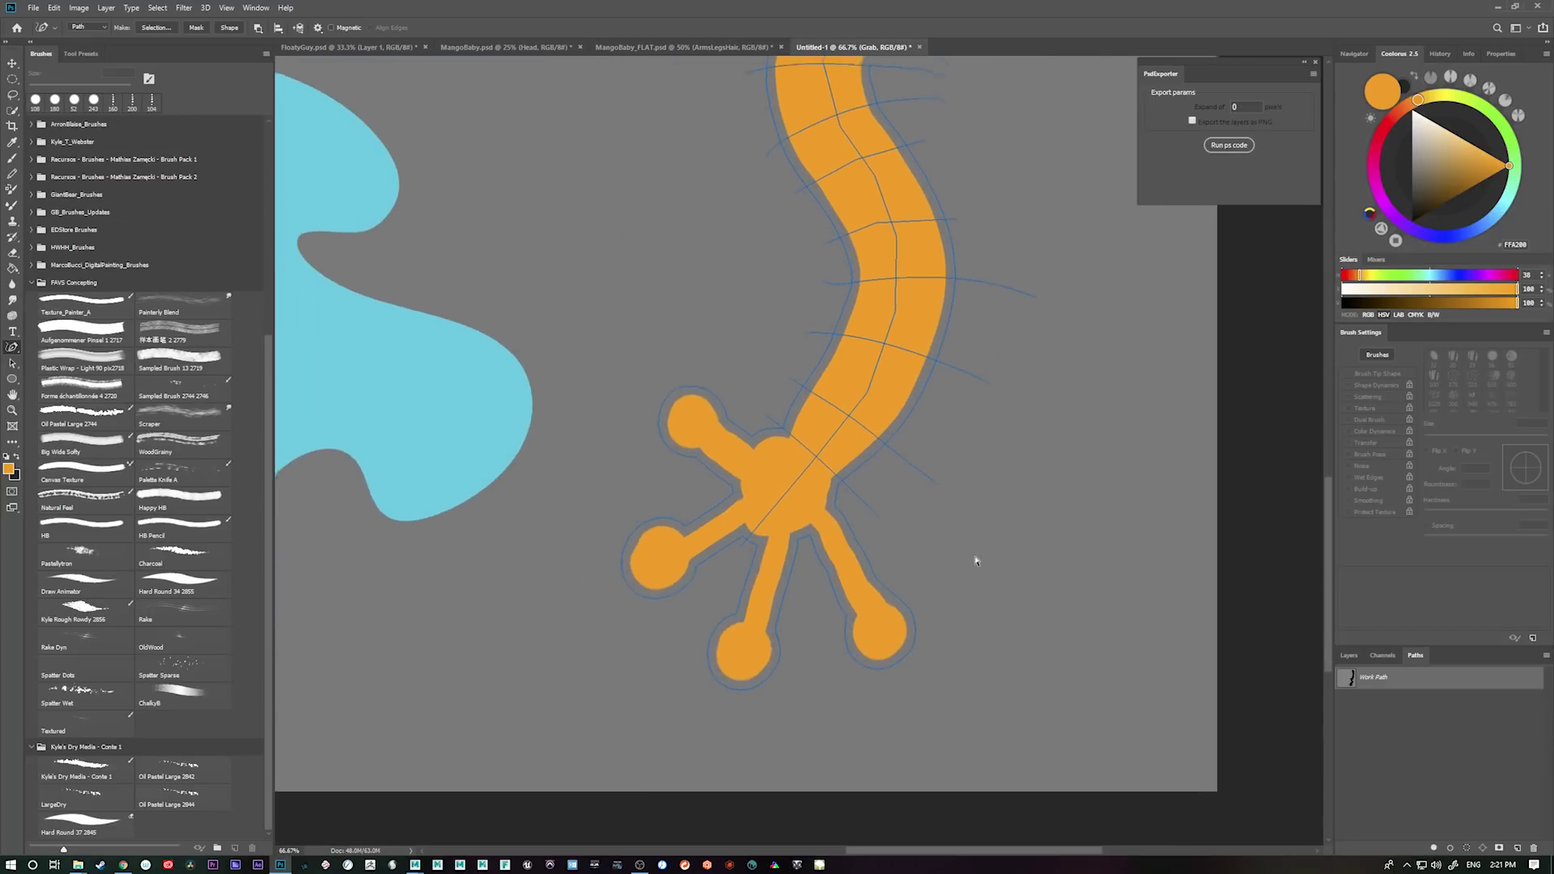
{"action": "key", "text": "ctrl+plus"}
{"action": "mouse_move", "coordinate": [734, 415]}
{"action": "left_mouse_down"}
{"action": "mouse_move", "coordinate": [711, 495]}
{"action": "mouse_move", "coordinate": [685, 515]}
{"action": "left_mouse_up"}
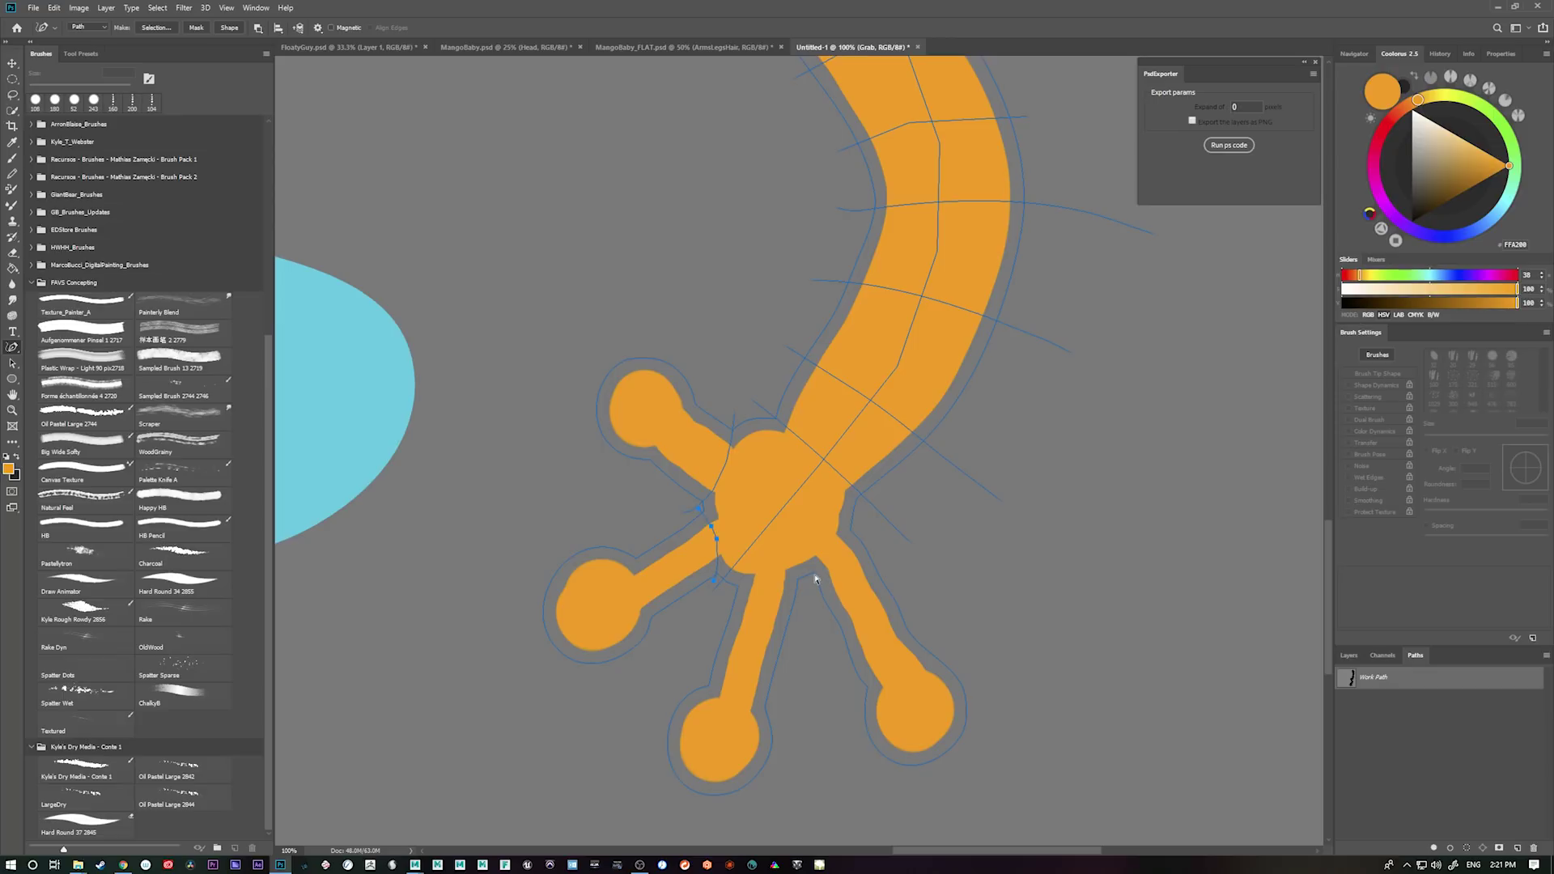
{"action": "key", "text": "ctrl+z"}
{"action": "key", "text": "shift+p"}
{"action": "key", "text": "shift+p"}
{"action": "left_click", "coordinate": [703, 501]}
{"action": "left_click", "coordinate": [657, 524], "text": "ctrl"}
{"action": "left_click", "coordinate": [702, 514]}
{"action": "left_click", "coordinate": [733, 584]}
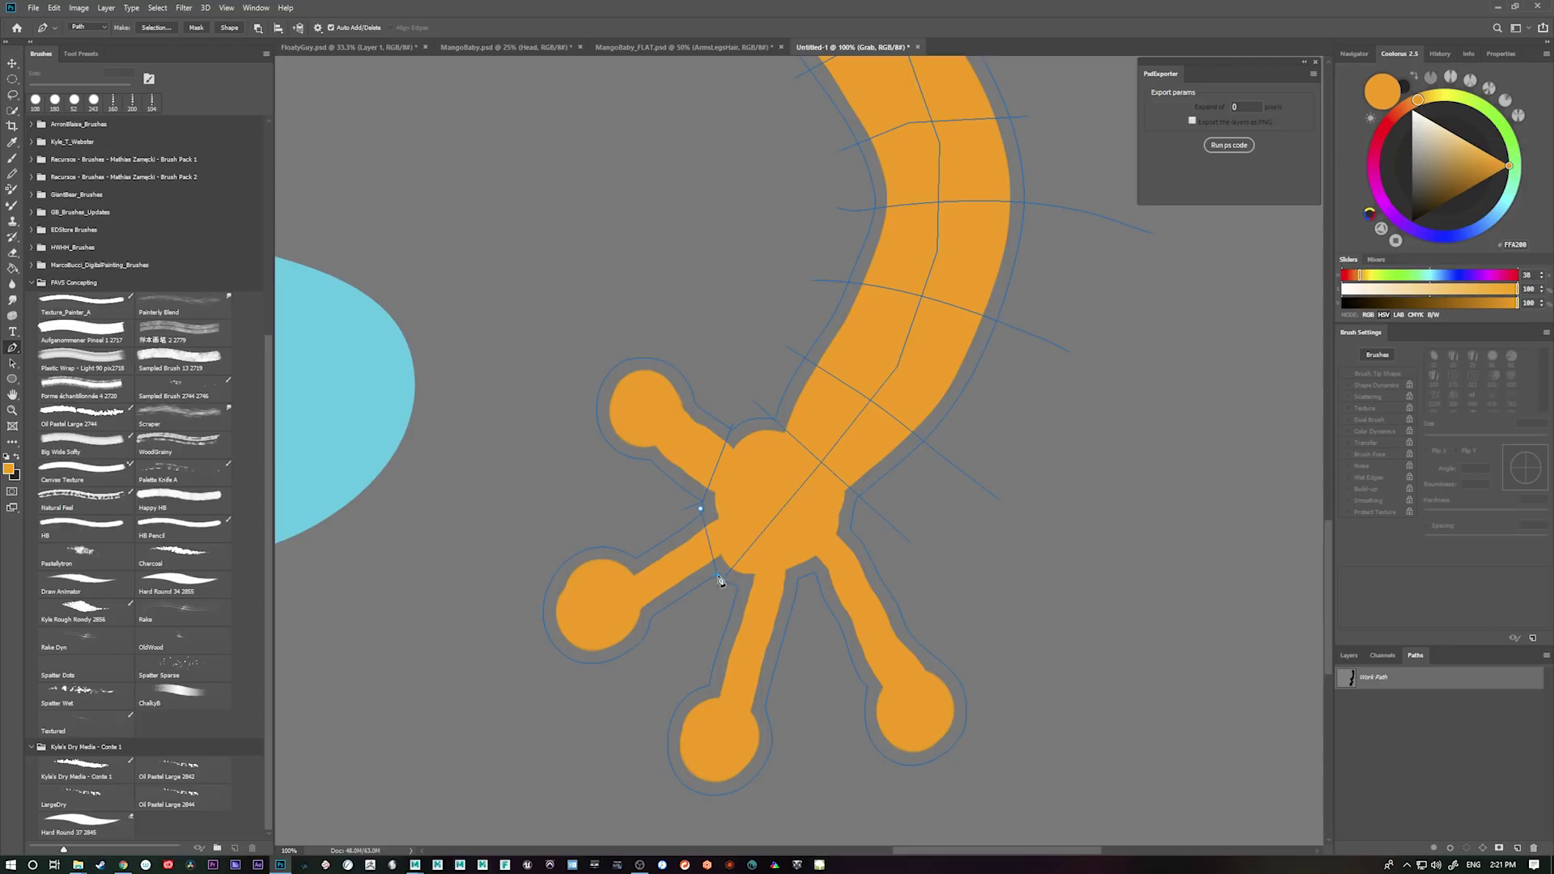
{"action": "left_click", "coordinate": [810, 578]}
{"action": "left_click_drag", "start_coordinate": [1114, 599], "coordinate": [1105, 653]}
{"action": "key", "text": "a"}
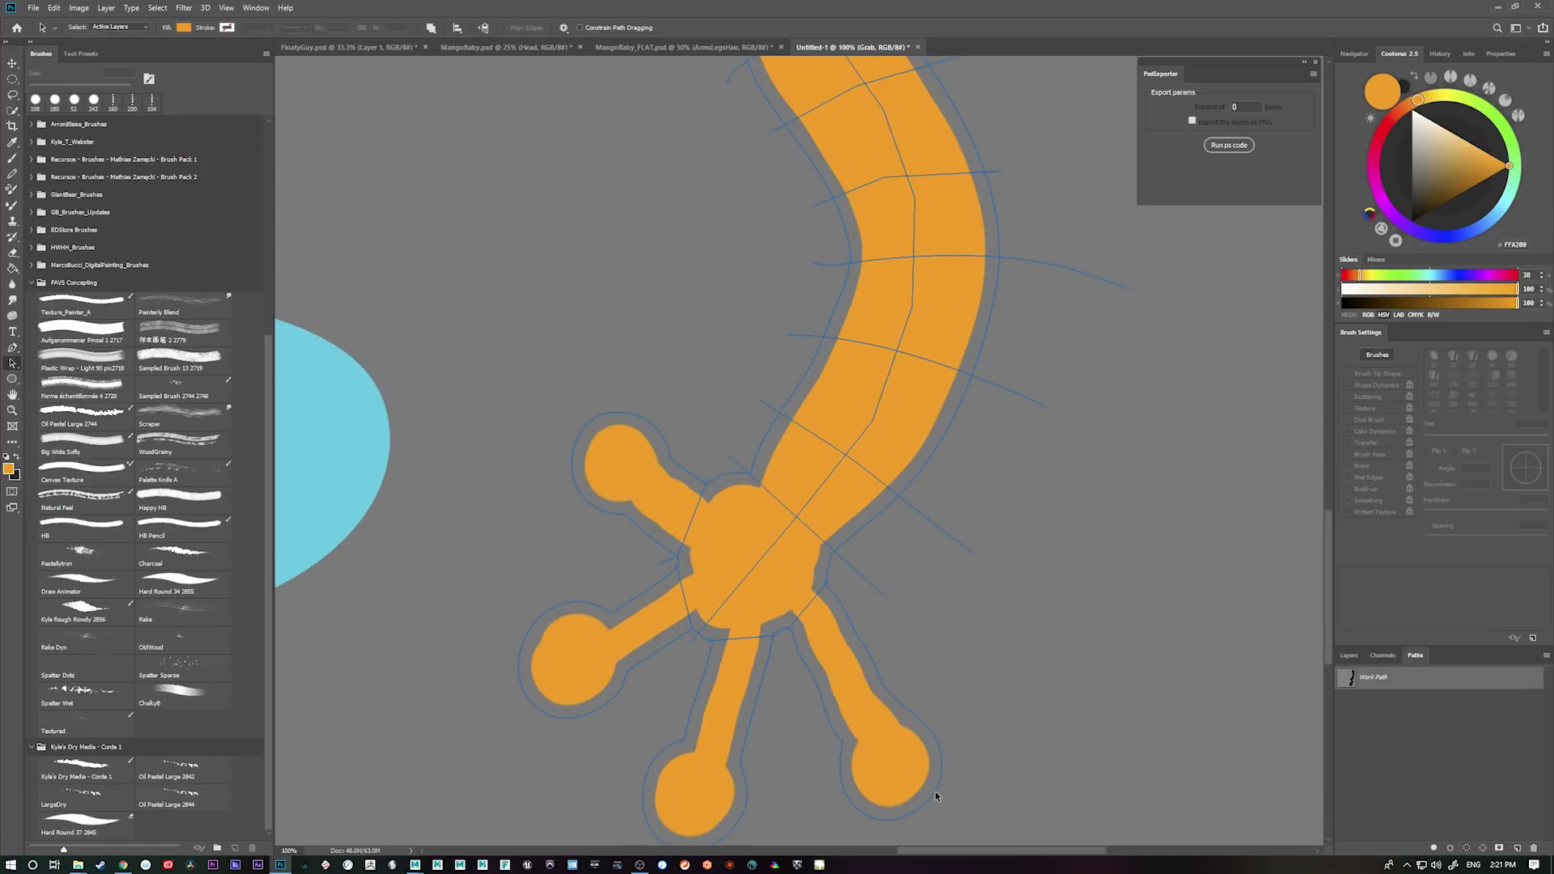
{"action": "left_click", "coordinate": [943, 785]}
- Draw a closed six-point polygon path in the empty grey area beside the arm, plus a freehand path with the Freeform Pen
{"action": "key", "text": "ctrl+minus"}
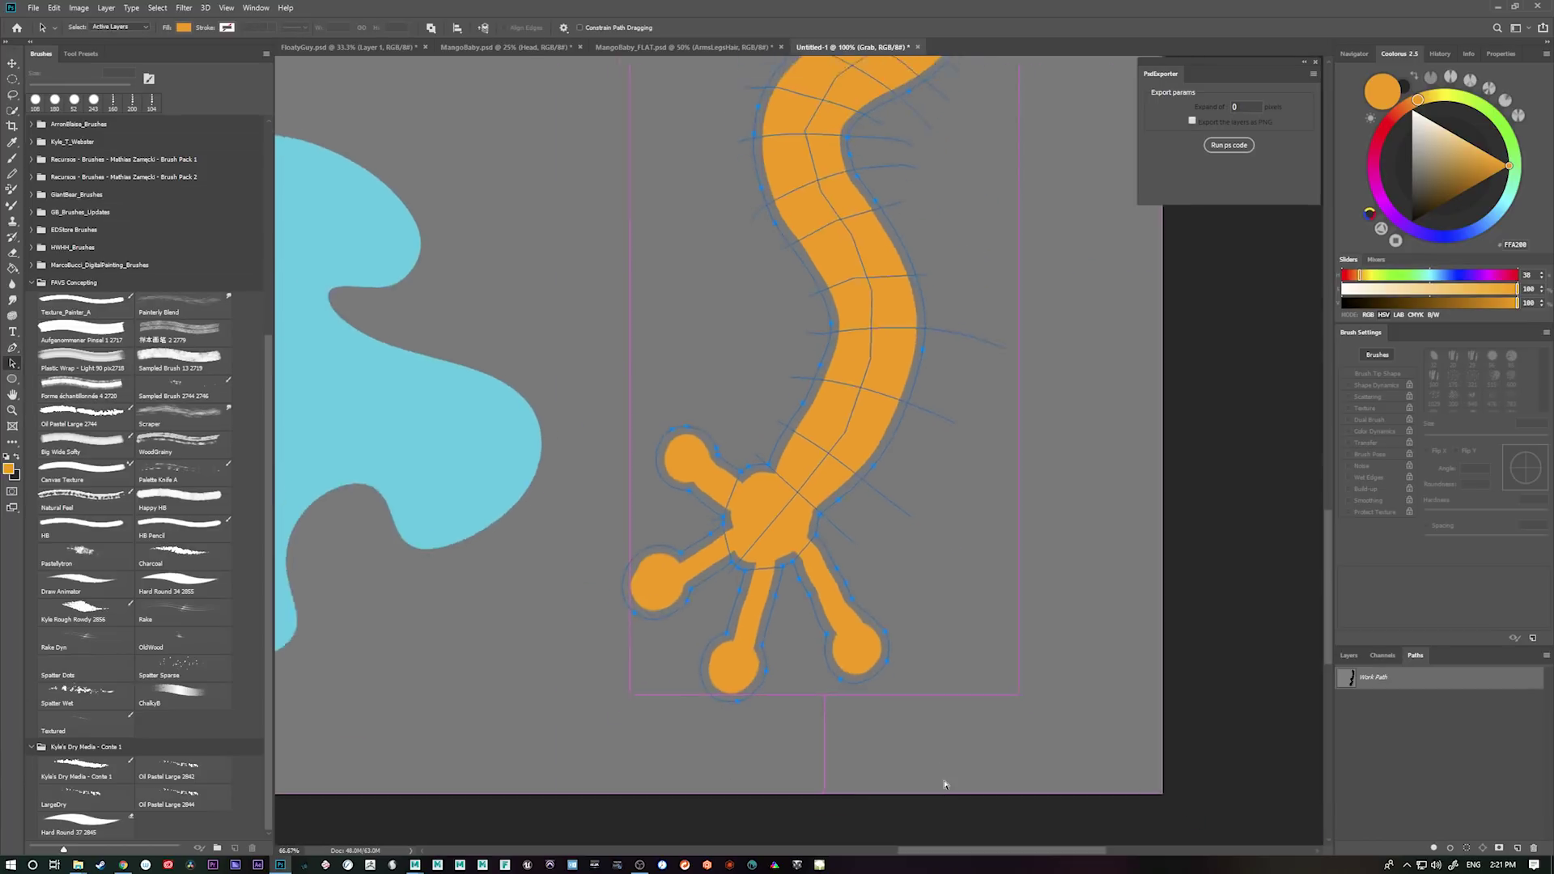
{"action": "key", "text": "ctrl+minus"}
{"action": "left_click_drag", "start_coordinate": [971, 555], "coordinate": [982, 687]}
{"action": "key", "text": "ctrl+plus"}
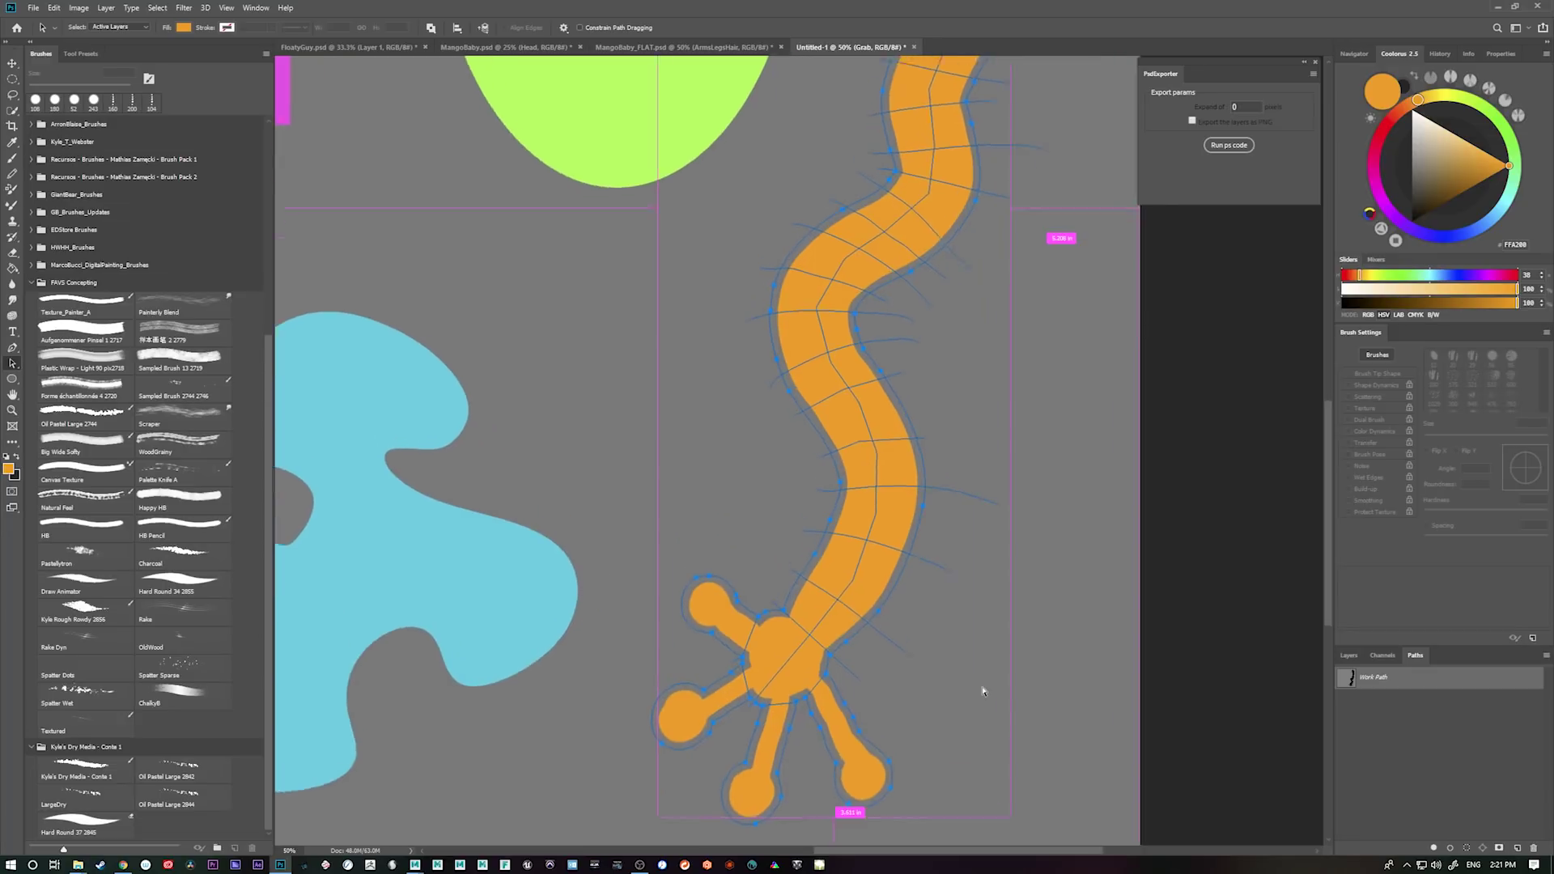
{"action": "key", "text": "p"}
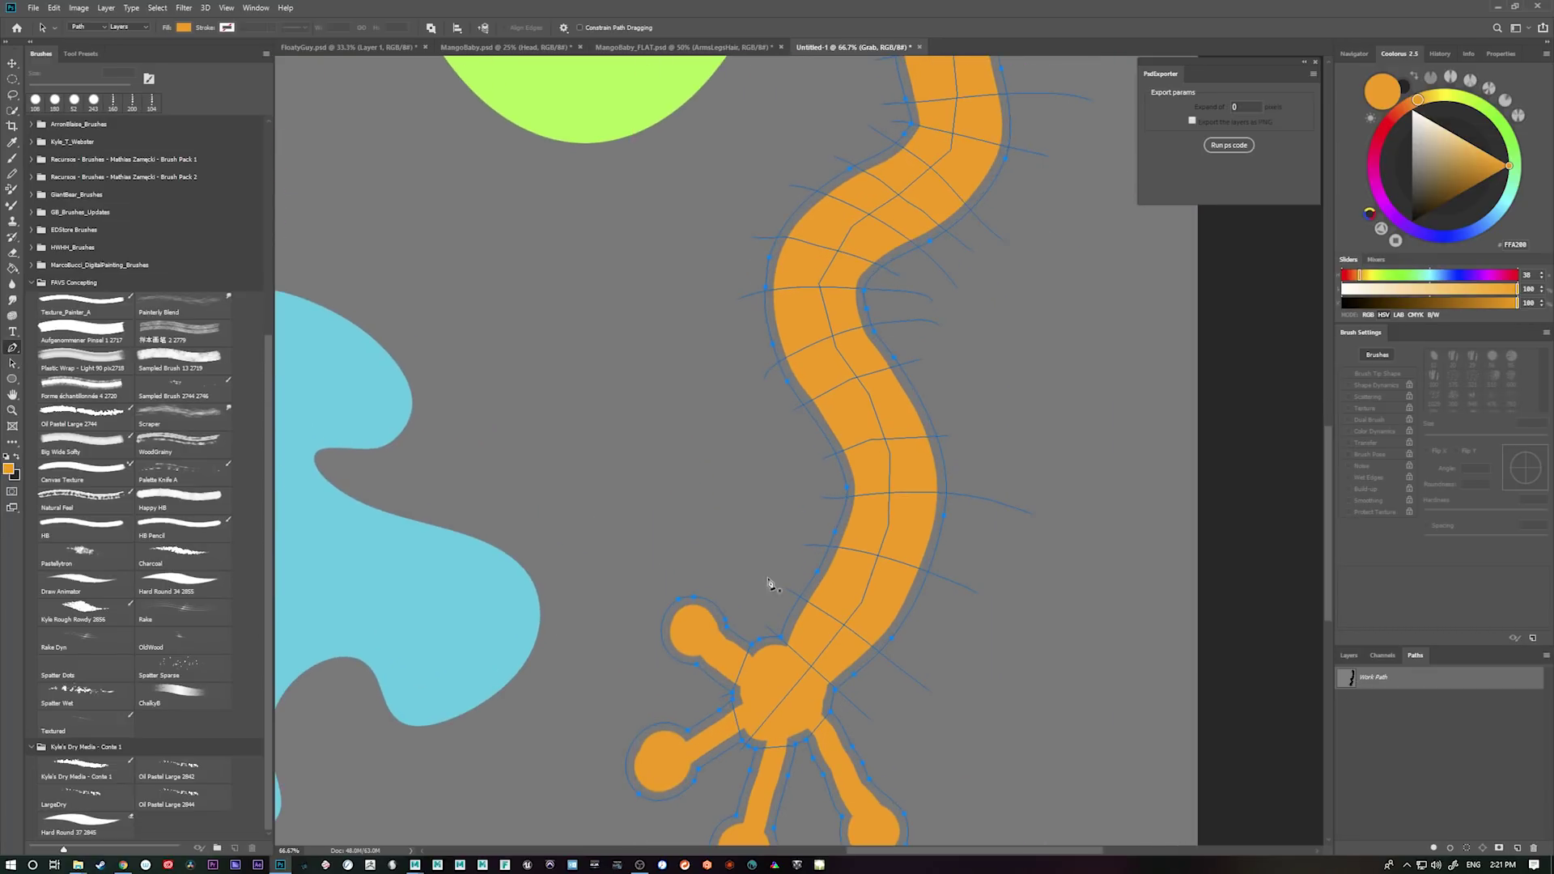
{"action": "left_click", "coordinate": [601, 481]}
{"action": "left_click", "coordinate": [588, 410]}
{"action": "left_click", "coordinate": [679, 347]}
{"action": "left_click", "coordinate": [762, 432]}
{"action": "left_click", "coordinate": [737, 547]}
{"action": "left_click", "coordinate": [672, 566]}
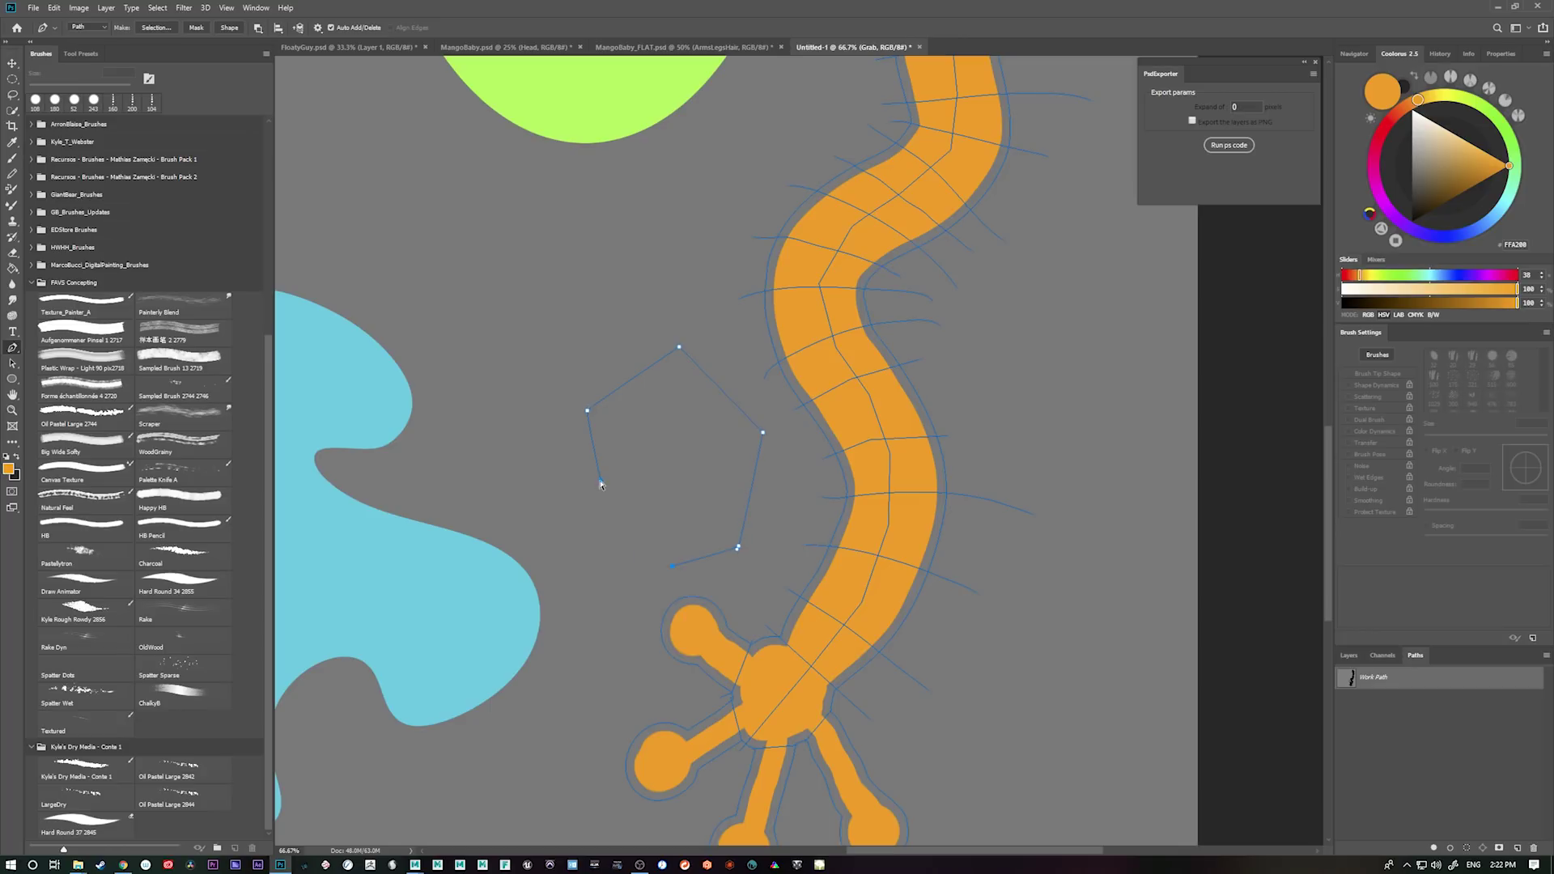
{"action": "left_click", "coordinate": [600, 482]}
{"action": "key", "text": "shift+p"}
{"action": "mouse_move", "coordinate": [484, 357]}
{"action": "left_mouse_down"}
{"action": "mouse_move", "coordinate": [504, 292]}
{"action": "mouse_move", "coordinate": [570, 330]}
{"action": "mouse_move", "coordinate": [567, 441]}
{"action": "mouse_move", "coordinate": [482, 454]}
{"action": "mouse_move", "coordinate": [489, 381]}
{"action": "left_mouse_up"}
- Draw freehand cross lines over each of the four fingers with the Freeform Pen tool
{"action": "left_click_drag", "start_coordinate": [971, 753], "coordinate": [993, 456]}
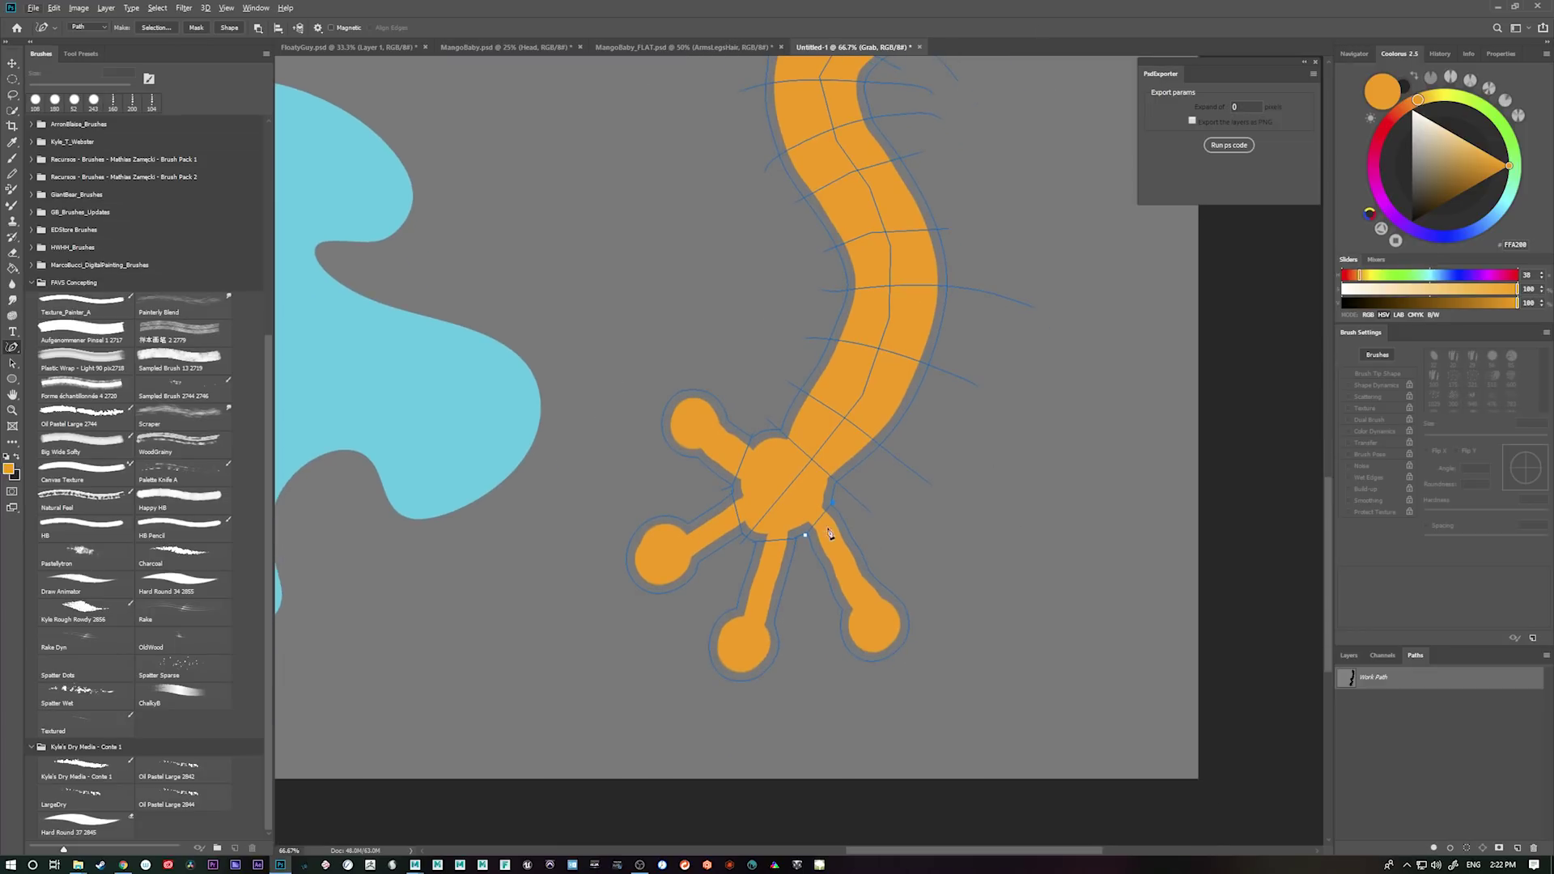
{"action": "left_click_drag", "start_coordinate": [814, 567], "coordinate": [872, 524]}
{"action": "mouse_move", "coordinate": [826, 595]}
{"action": "left_mouse_down"}
{"action": "mouse_move", "coordinate": [907, 543]}
{"action": "mouse_move", "coordinate": [933, 565]}
{"action": "left_mouse_up"}
{"action": "left_click_drag", "start_coordinate": [832, 652], "coordinate": [957, 595]}
{"action": "left_click_drag", "start_coordinate": [721, 603], "coordinate": [799, 633]}
{"action": "left_click_drag", "start_coordinate": [727, 583], "coordinate": [812, 605]}
{"action": "left_click_drag", "start_coordinate": [740, 556], "coordinate": [814, 581]}
{"action": "left_click_drag", "start_coordinate": [704, 573], "coordinate": [680, 481]}
{"action": "left_click_drag", "start_coordinate": [678, 599], "coordinate": [640, 483]}
{"action": "left_click_drag", "start_coordinate": [691, 636], "coordinate": [818, 668]}
{"action": "left_click_drag", "start_coordinate": [712, 473], "coordinate": [742, 408]}
{"action": "mouse_move", "coordinate": [694, 458]}
{"action": "left_mouse_down"}
{"action": "mouse_move", "coordinate": [737, 388]}
{"action": "mouse_move", "coordinate": [725, 375]}
{"action": "left_mouse_up"}
{"action": "key", "text": "ctrl+z"}
- Draw a segmented line with the Pen tool through the lower-left finger's centre and on across the palm
{"action": "key", "text": "shift+p"}
{"action": "key", "text": "shift+p"}
{"action": "left_click", "coordinate": [619, 579]}
{"action": "key", "text": "ctrl+z"}
{"action": "key", "text": "ctrl+shift+z"}
{"action": "left_click", "coordinate": [695, 540]}
{"action": "left_click", "coordinate": [738, 514]}
{"action": "left_click", "coordinate": [770, 471]}
{"action": "left_click", "coordinate": [780, 432]}
{"action": "left_click", "coordinate": [770, 383]}
{"action": "left_click", "coordinate": [927, 479], "text": "ctrl"}
- Draw segmented centre lines with the Pen tool through the remaining three fingers, from or to the palm
{"action": "left_click", "coordinate": [889, 678], "text": "ctrl"}
{"action": "left_click", "coordinate": [891, 666]}
{"action": "left_click", "coordinate": [861, 596]}
{"action": "left_click", "coordinate": [831, 544]}
{"action": "left_click", "coordinate": [705, 433]}
{"action": "left_click", "coordinate": [687, 420]}
{"action": "left_click", "coordinate": [655, 395]}
{"action": "key", "text": "Escape"}
{"action": "left_click", "coordinate": [727, 688]}
{"action": "left_click", "coordinate": [754, 617]}
{"action": "left_click", "coordinate": [777, 539]}
{"action": "left_click", "coordinate": [801, 498]}
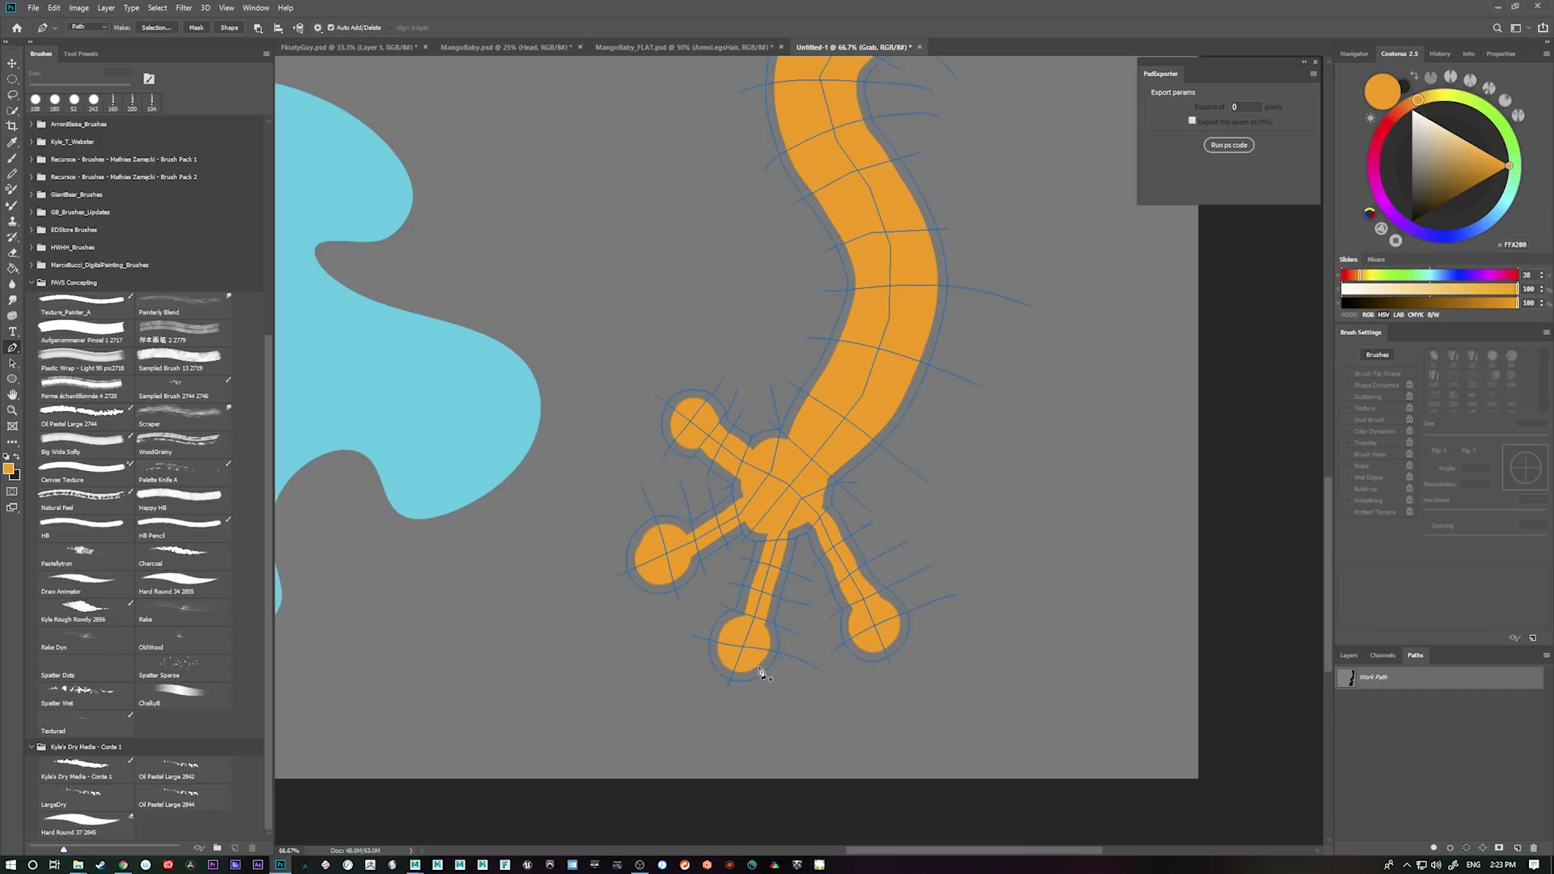
- Add freehand path strokes with the Freeform Pen tool near the tips of the two lowest fingers
{"action": "key", "text": "shift+p"}
{"action": "mouse_move", "coordinate": [758, 671]}
{"action": "left_mouse_down"}
{"action": "mouse_move", "coordinate": [766, 683]}
{"action": "mouse_move", "coordinate": [706, 670]}
{"action": "left_mouse_up"}
{"action": "mouse_move", "coordinate": [865, 651]}
{"action": "left_mouse_down"}
{"action": "mouse_move", "coordinate": [862, 671]}
{"action": "mouse_move", "coordinate": [922, 648]}
{"action": "left_mouse_up"}
{"action": "left_click_drag", "start_coordinate": [944, 515], "coordinate": [963, 736]}
{"action": "left_click_drag", "start_coordinate": [959, 502], "coordinate": [885, 791]}
{"action": "left_click_drag", "start_coordinate": [1045, 305], "coordinate": [922, 732]}
- Add a layer mask and a vector mask made from the work path to the Grab layer, and disable the vector mask
{"action": "left_click", "coordinate": [1348, 656]}
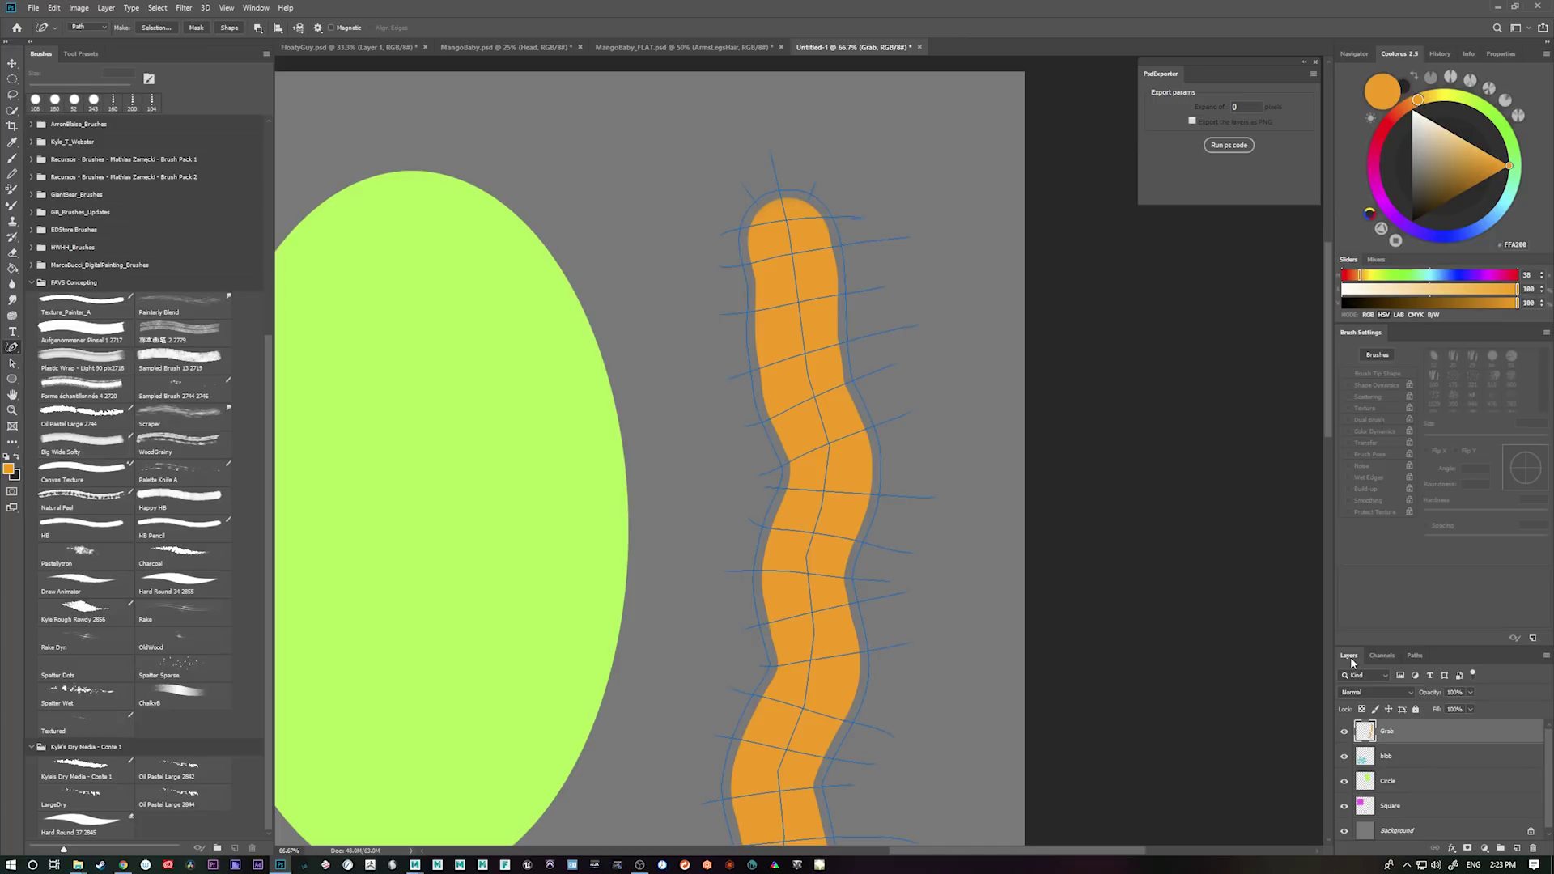
{"action": "left_click", "coordinate": [1467, 847]}
{"action": "left_click", "coordinate": [1467, 848]}
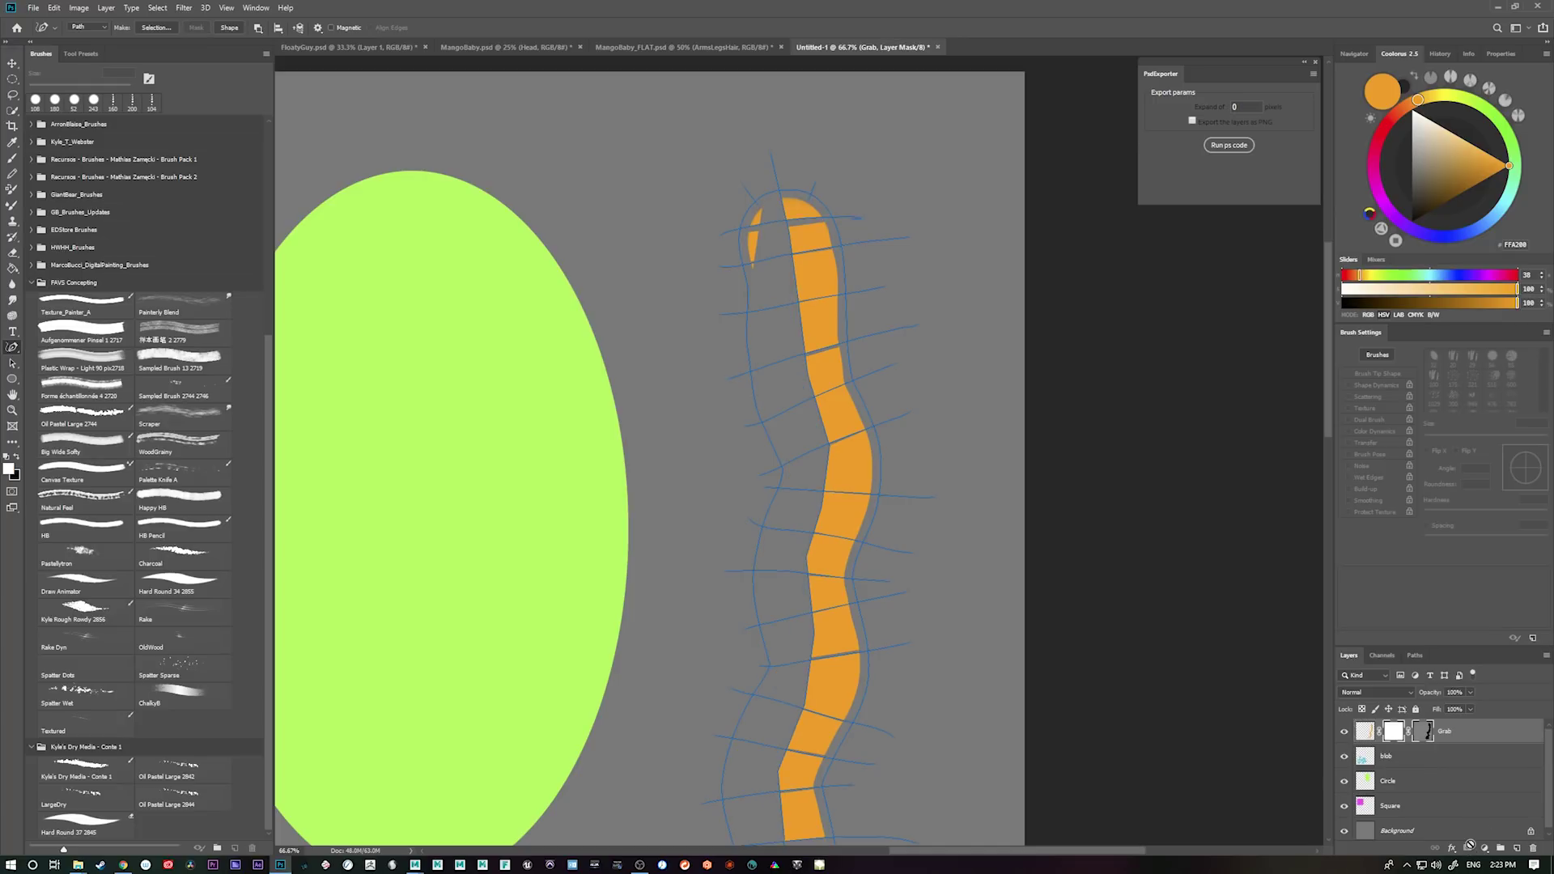
{"action": "left_click_drag", "start_coordinate": [1129, 711], "coordinate": [1106, 463]}
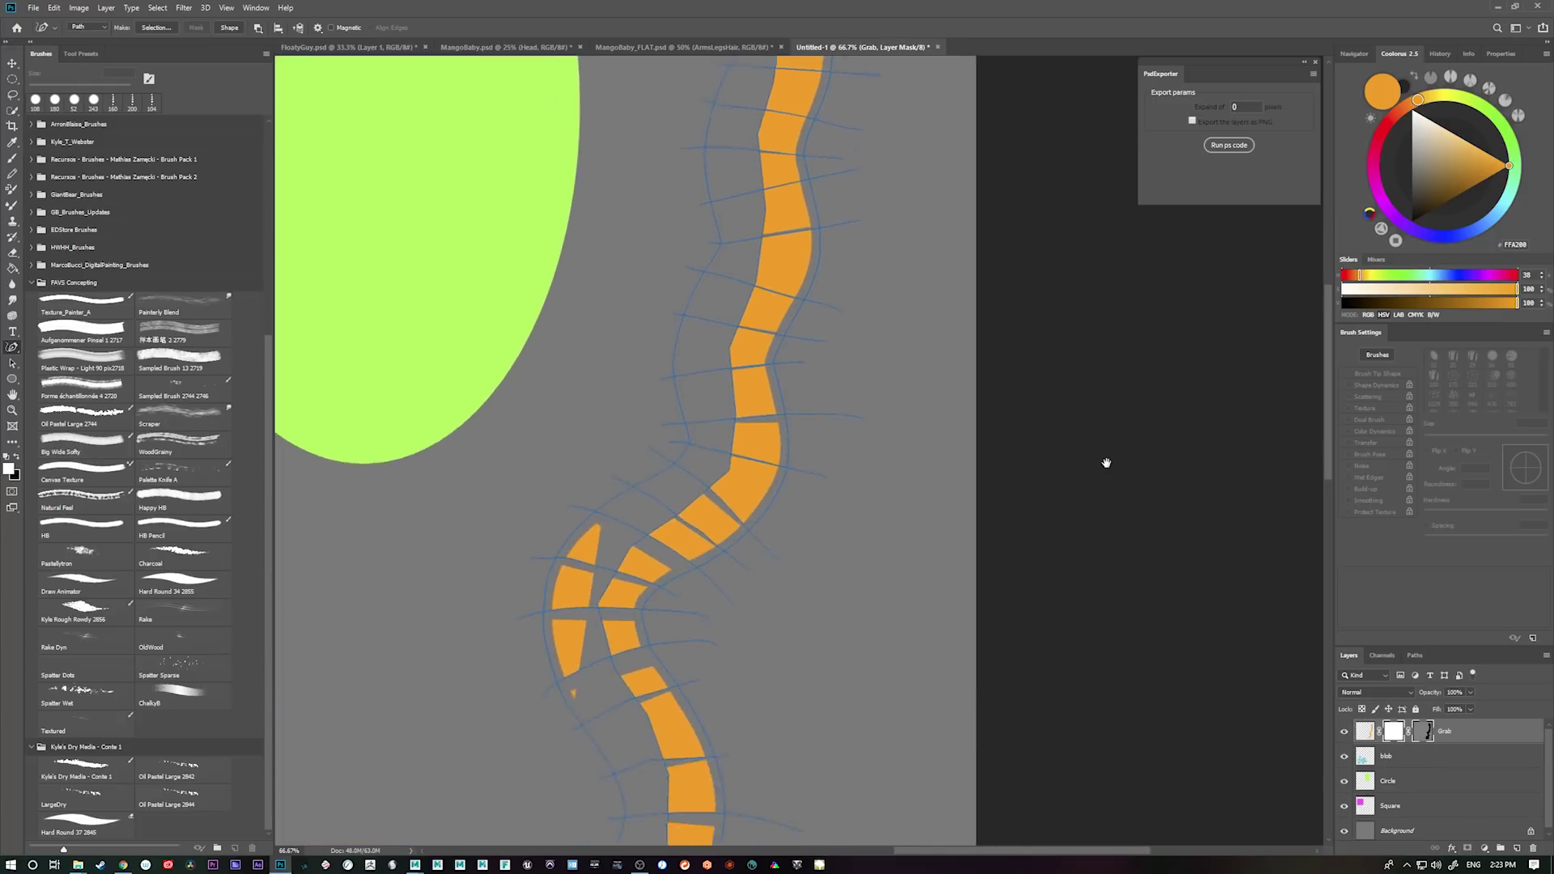
{"action": "left_click_drag", "start_coordinate": [1052, 666], "coordinate": [1169, 478]}
{"action": "left_click", "coordinate": [1422, 732], "text": "shift"}
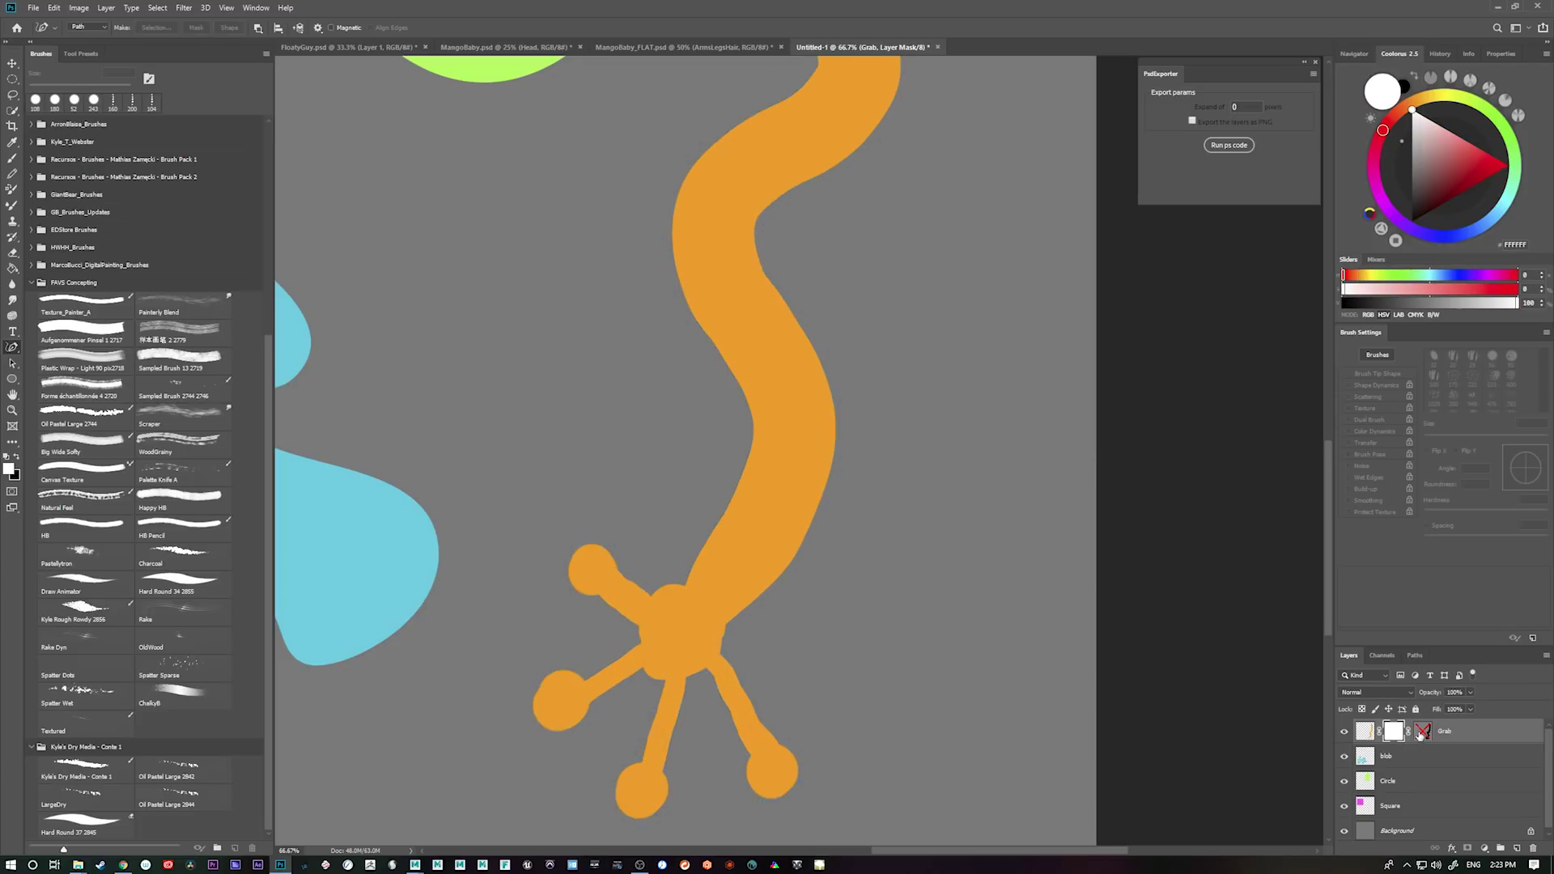
- Re-enable the vector mask on the Grab layer and review the path mesh along the whole arm
{"action": "left_click_drag", "start_coordinate": [968, 348], "coordinate": [908, 769]}
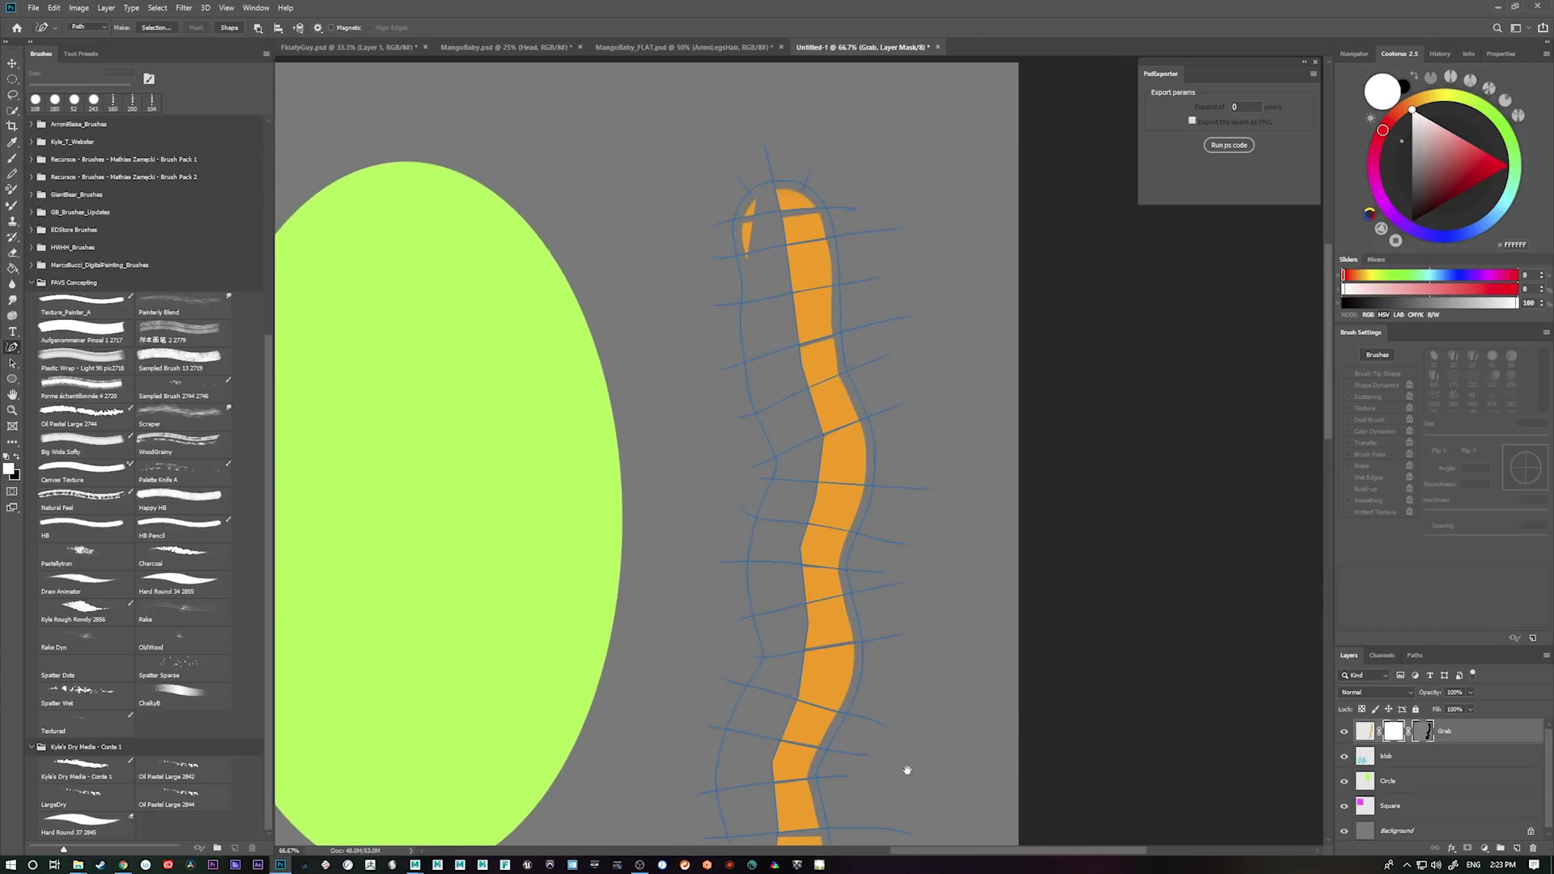
{"action": "left_click_drag", "start_coordinate": [931, 540], "coordinate": [984, 411]}
{"action": "scroll", "coordinate": [948, 493], "scroll_direction": "down", "scroll_amount": 4}
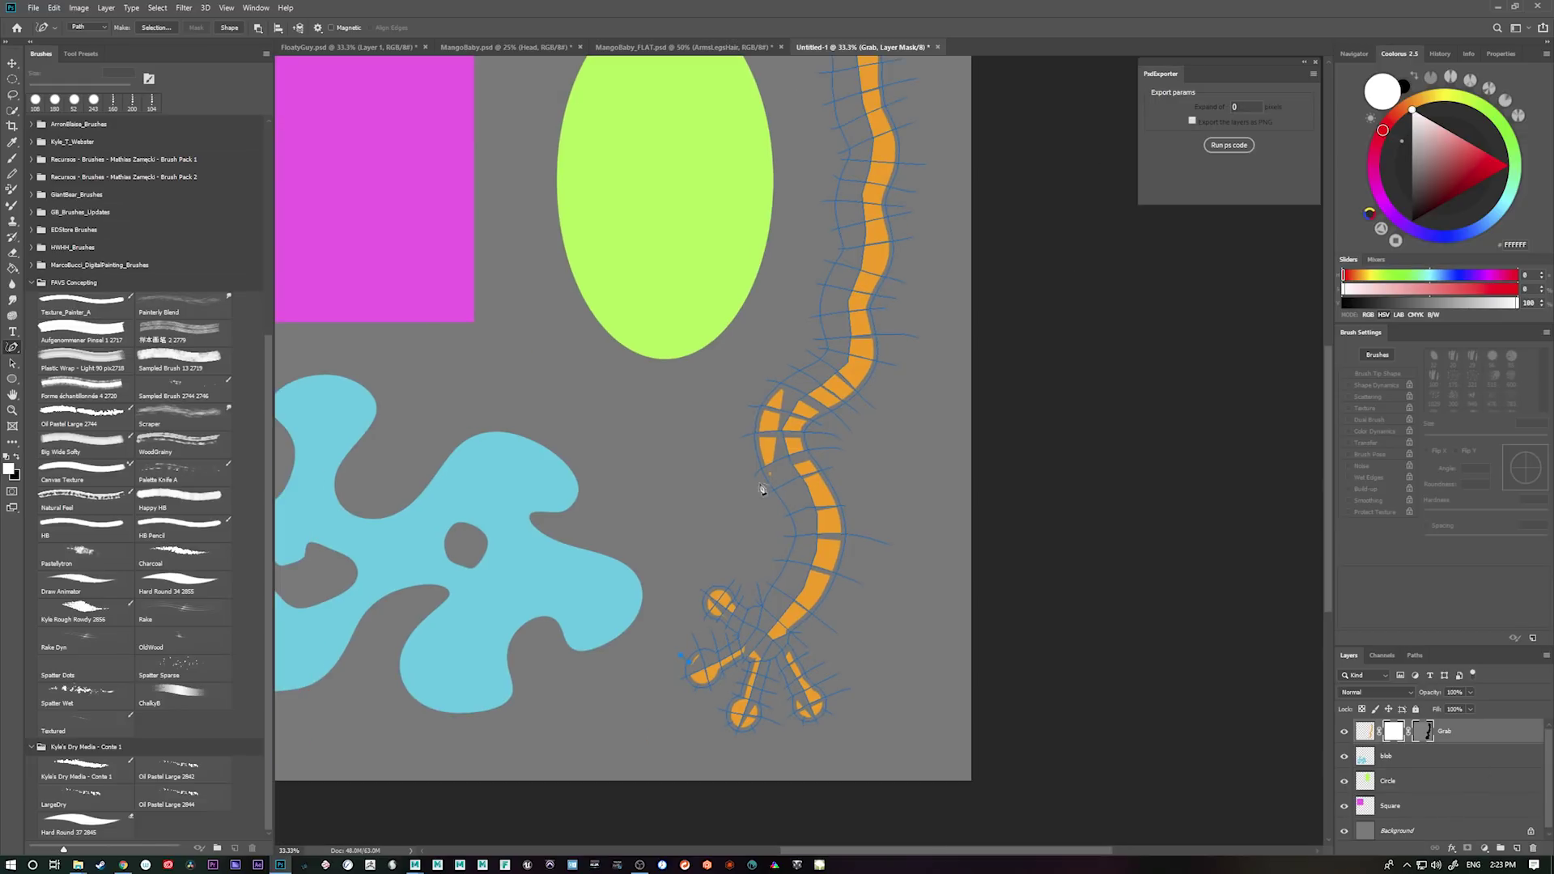
{"action": "left_click_drag", "start_coordinate": [1068, 618], "coordinate": [1113, 683]}
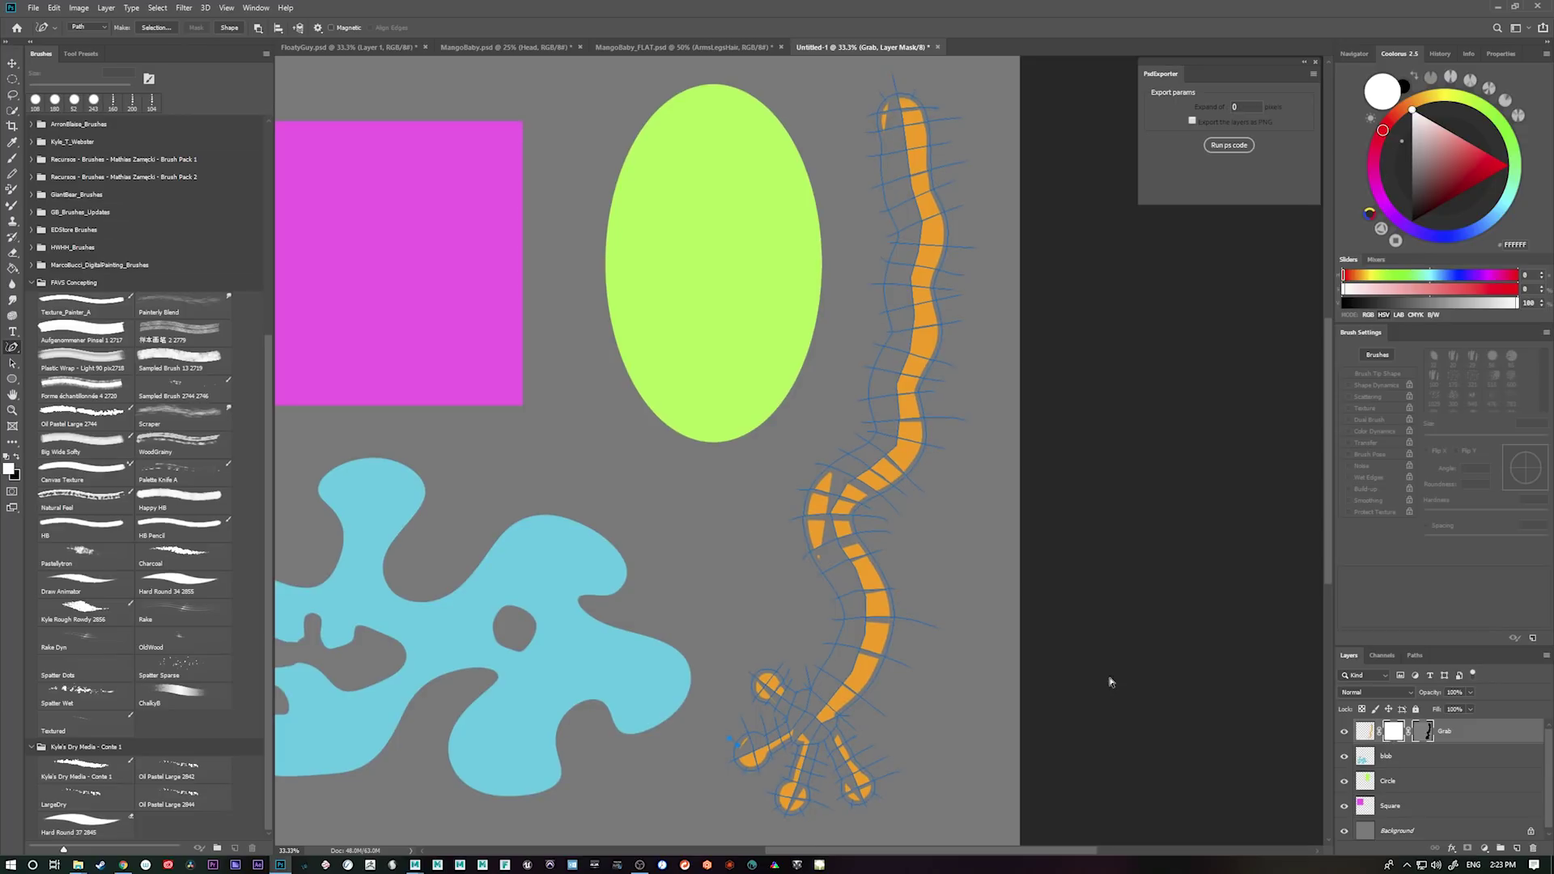
{"action": "left_click_drag", "start_coordinate": [1094, 658], "coordinate": [1203, 663]}
- Save the document as a Photoshop file named BloblSheet_A in the Avacado folder
{"action": "key", "text": "ctrl+s"}
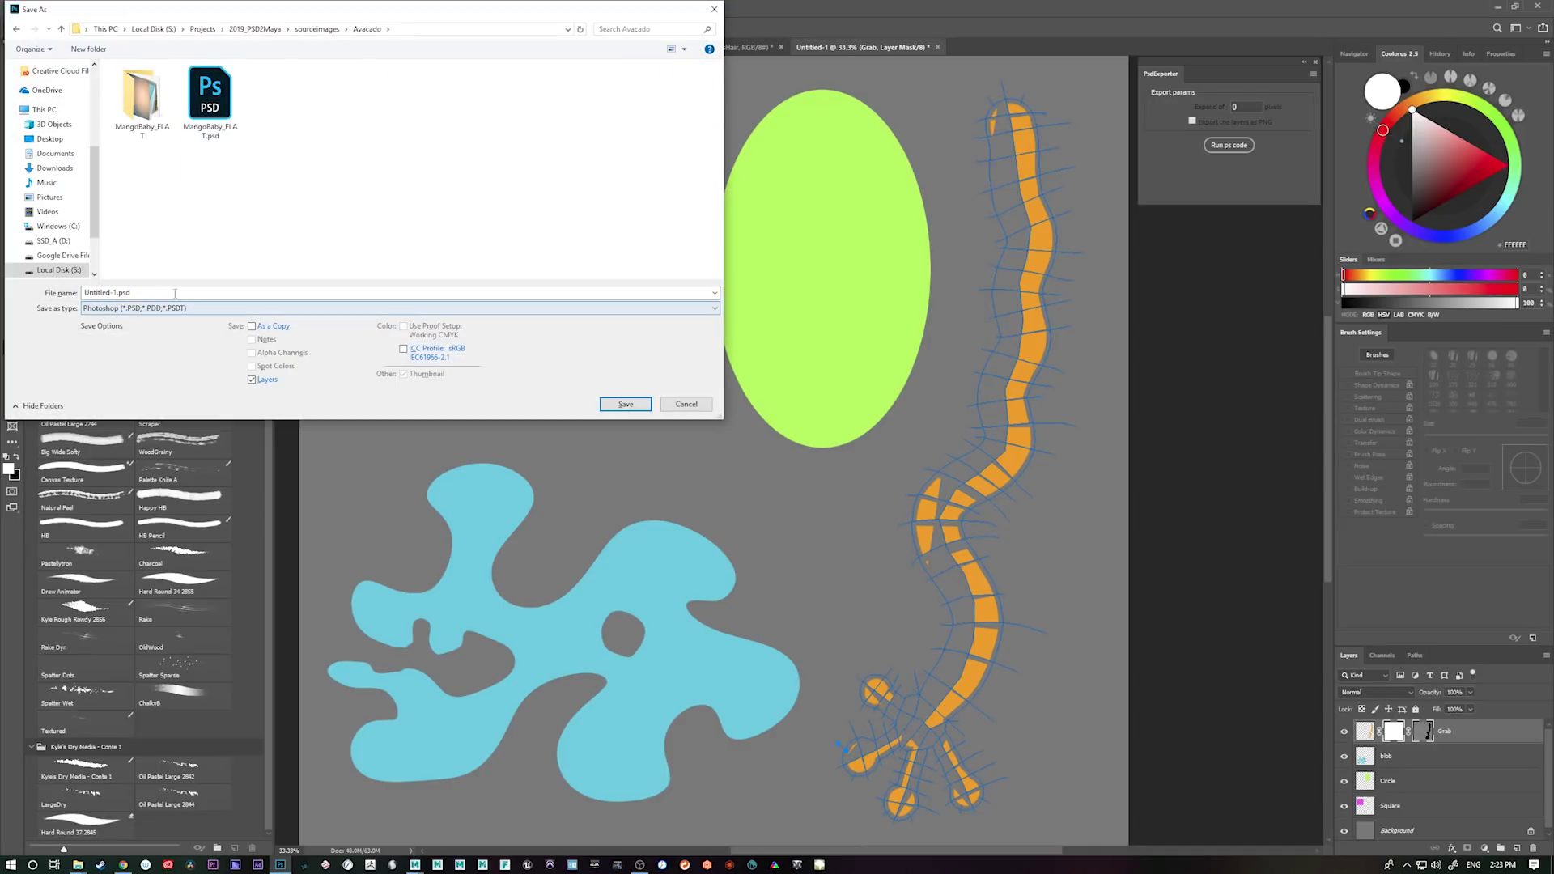
{"action": "type", "text": "BloblSheet_A"}
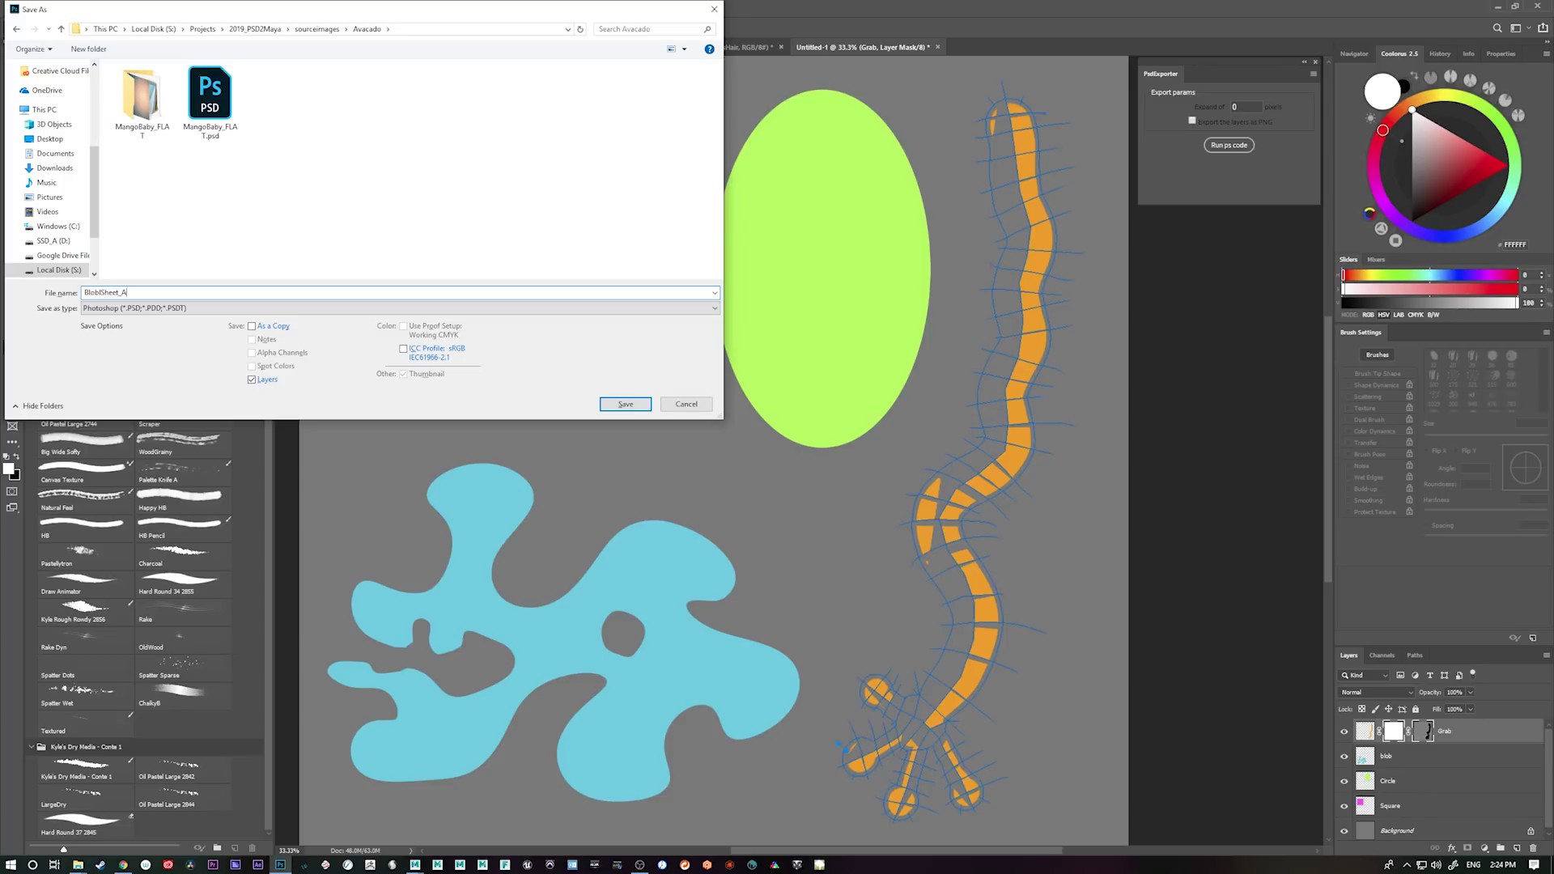
{"action": "key", "text": "Return"}
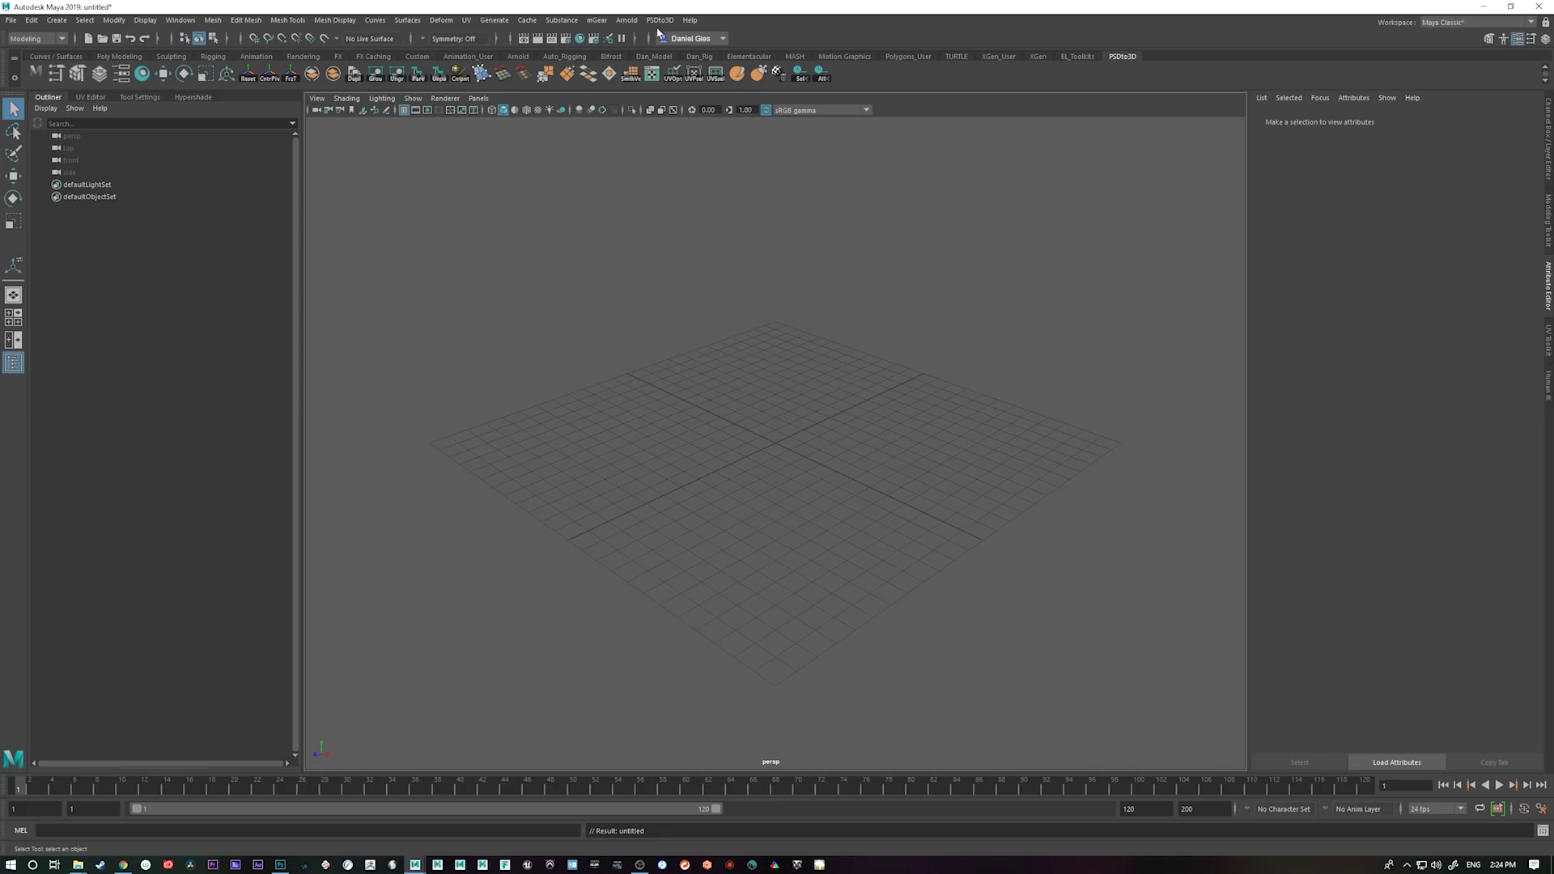
- Switch to Maya, open the PSD to 3D Editor and import BloblSheet_A.psd
{"action": "left_click", "coordinate": [658, 21]}
{"action": "left_click", "coordinate": [663, 41]}
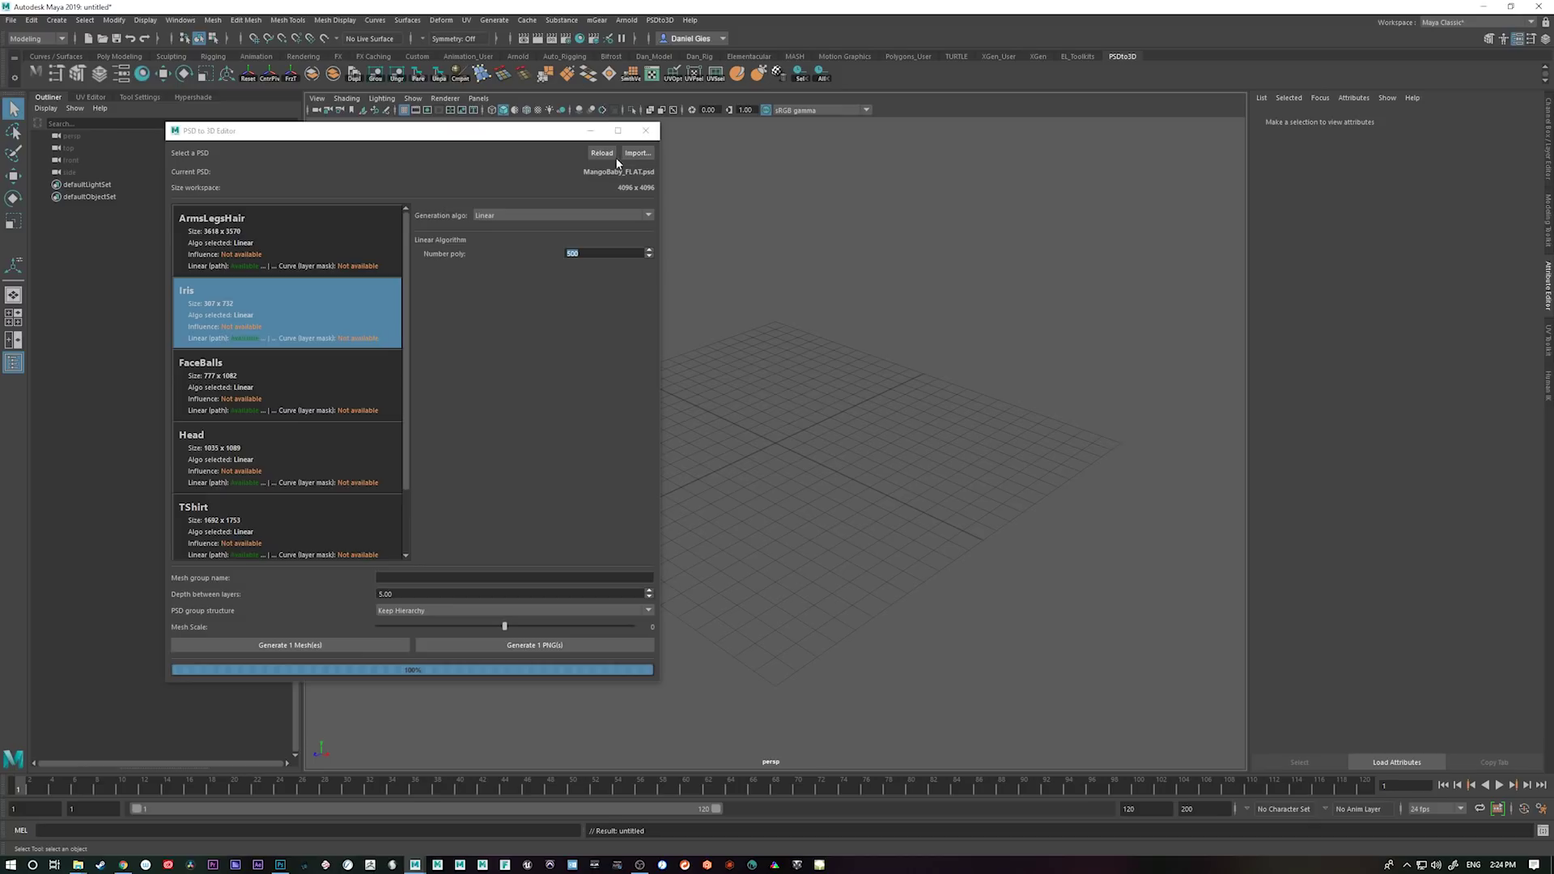
{"action": "left_click", "coordinate": [636, 153]}
{"action": "double_click", "coordinate": [383, 237]}
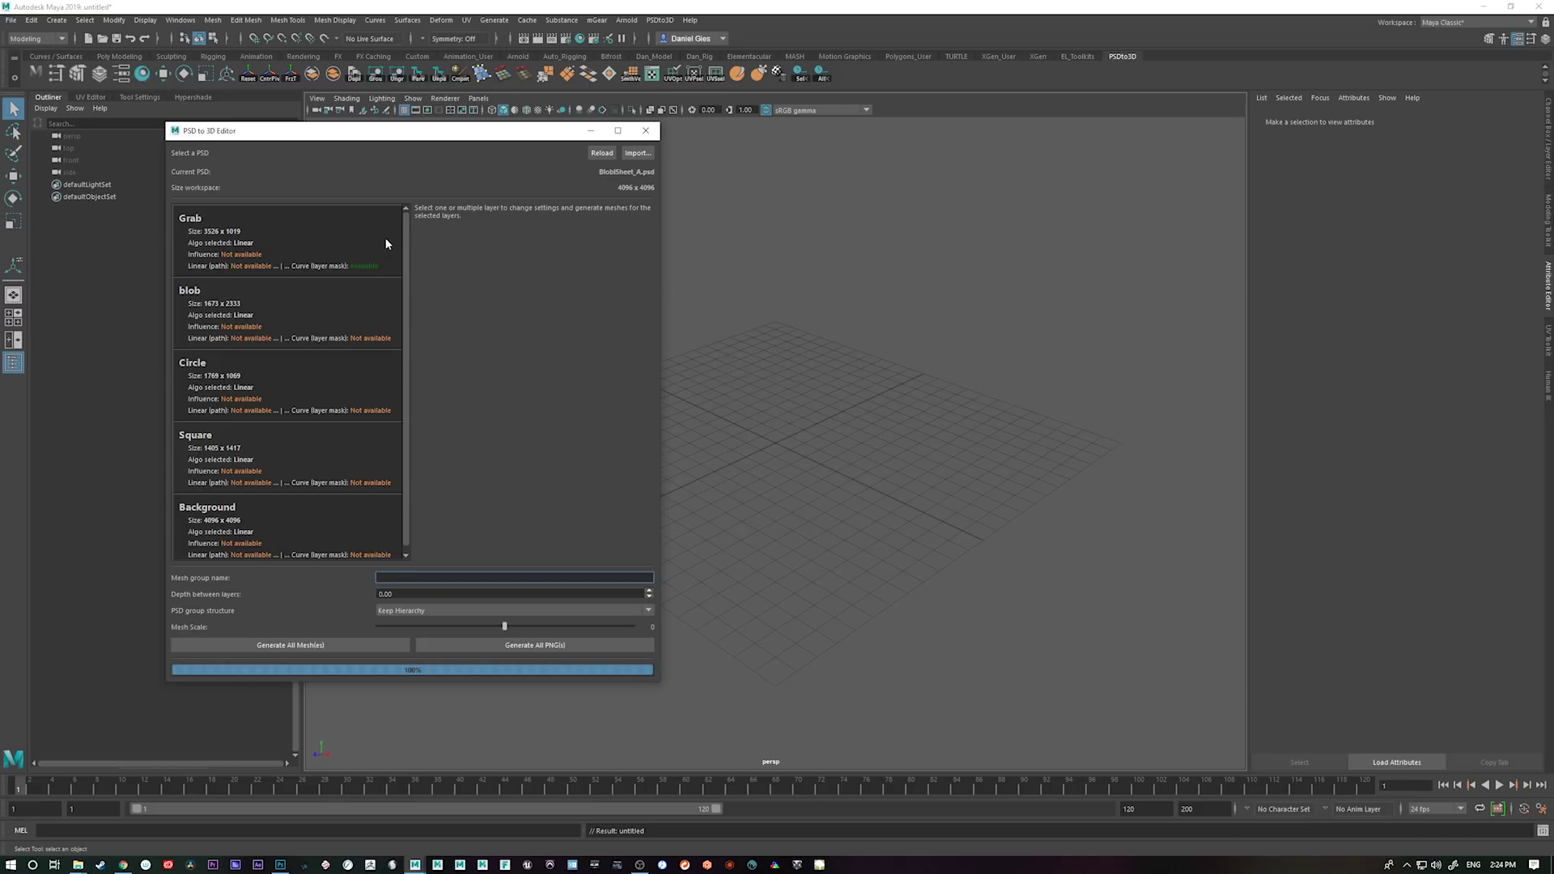
- Set the Grab layer's generation algorithm to Vector layer and generate its mesh
{"action": "left_click", "coordinate": [377, 387]}
{"action": "left_click", "coordinate": [374, 448]}
{"action": "left_click", "coordinate": [369, 531]}
{"action": "left_click", "coordinate": [360, 343]}
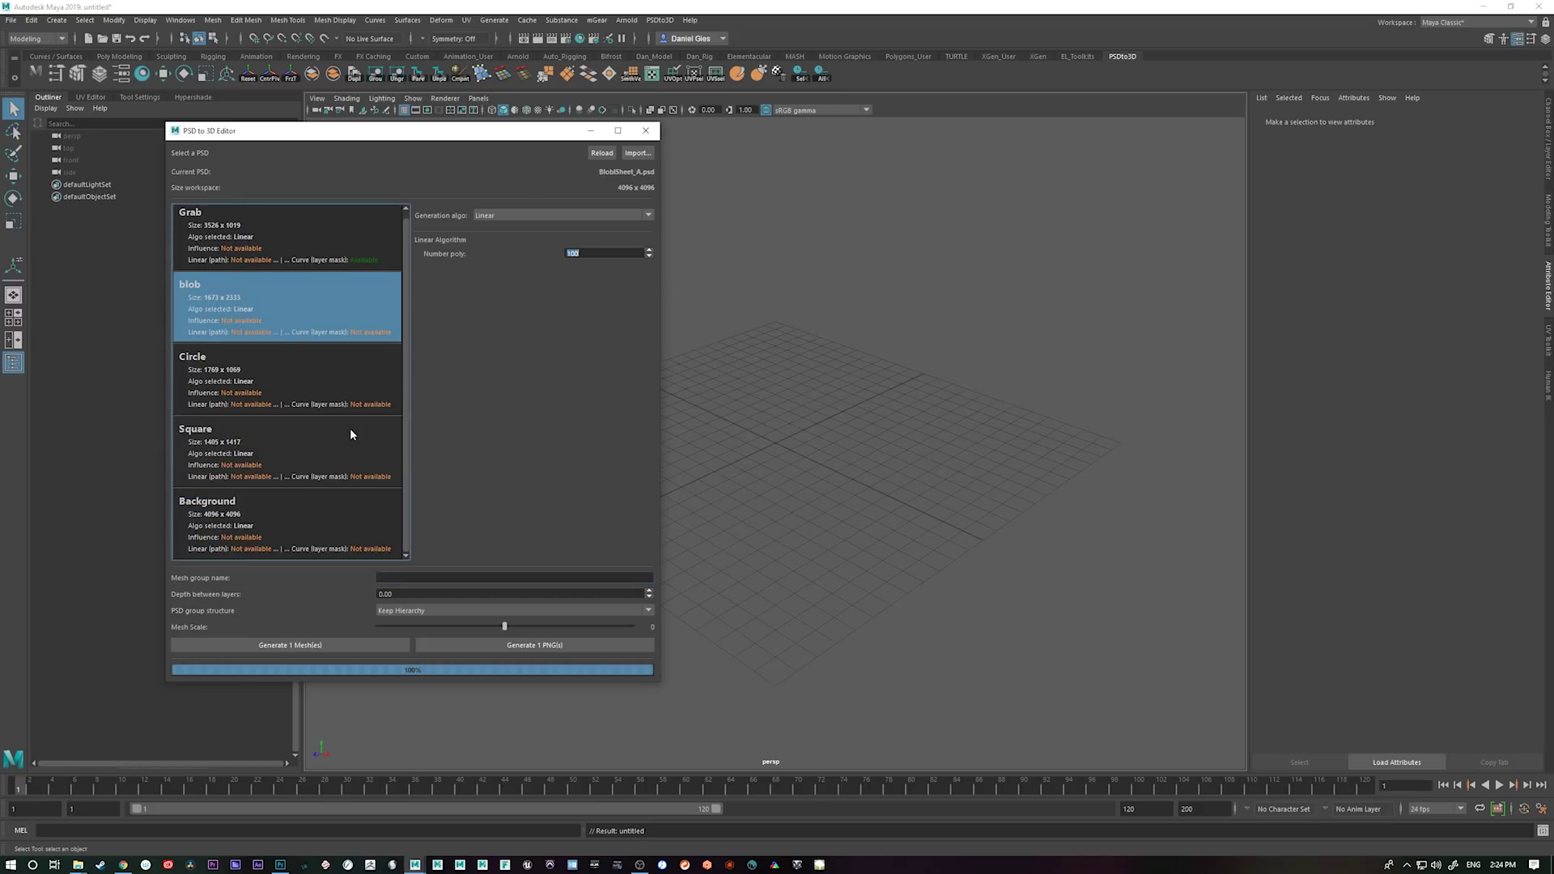
{"action": "left_click", "coordinate": [367, 249]}
{"action": "left_click", "coordinate": [534, 217]}
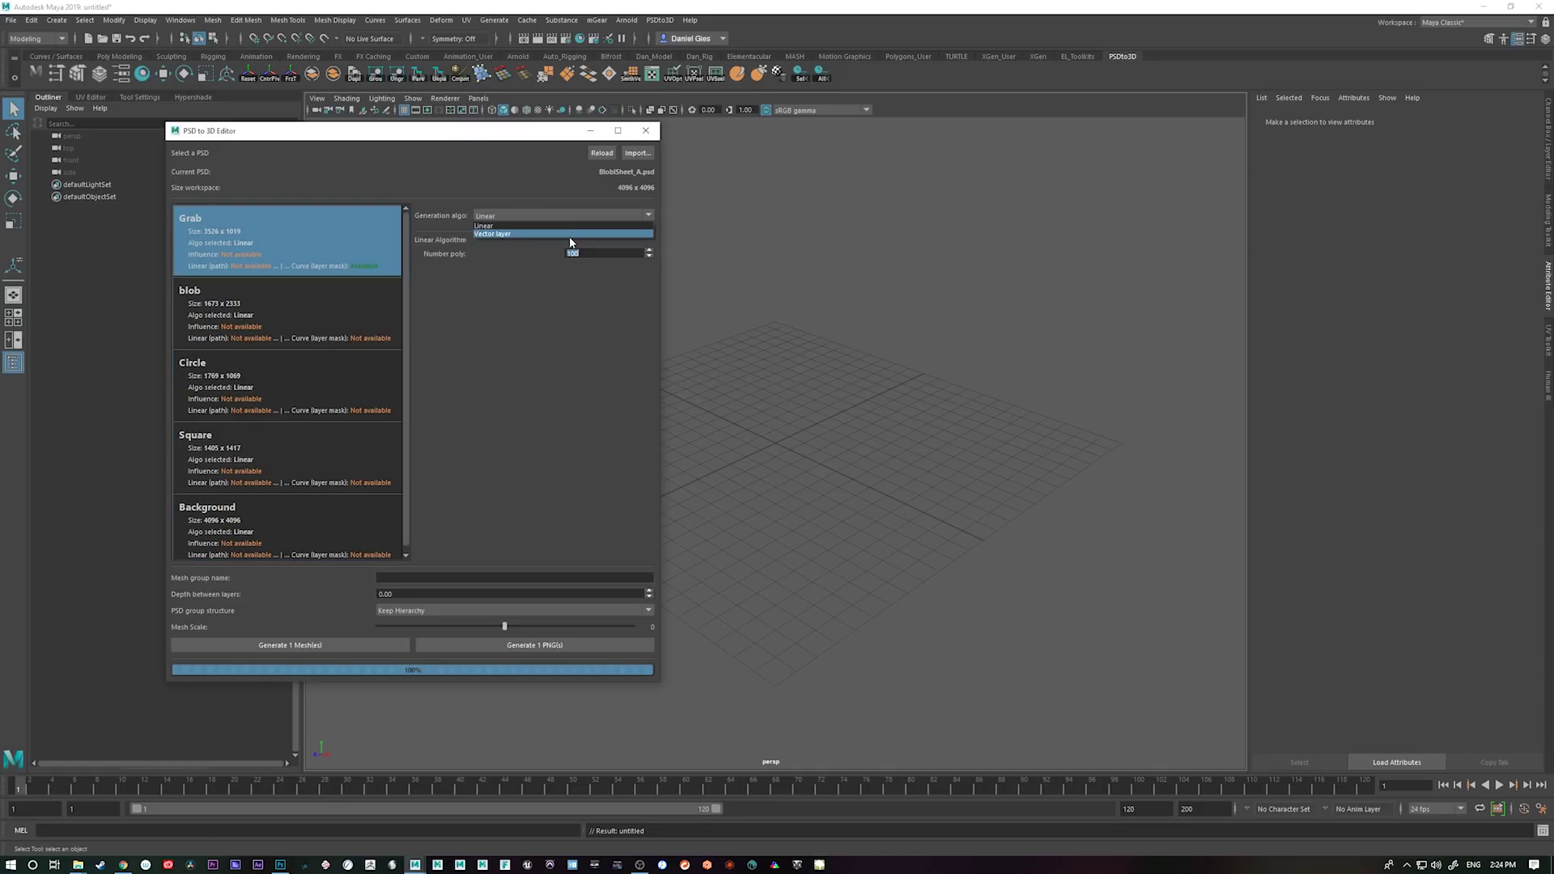
{"action": "left_click", "coordinate": [572, 234]}
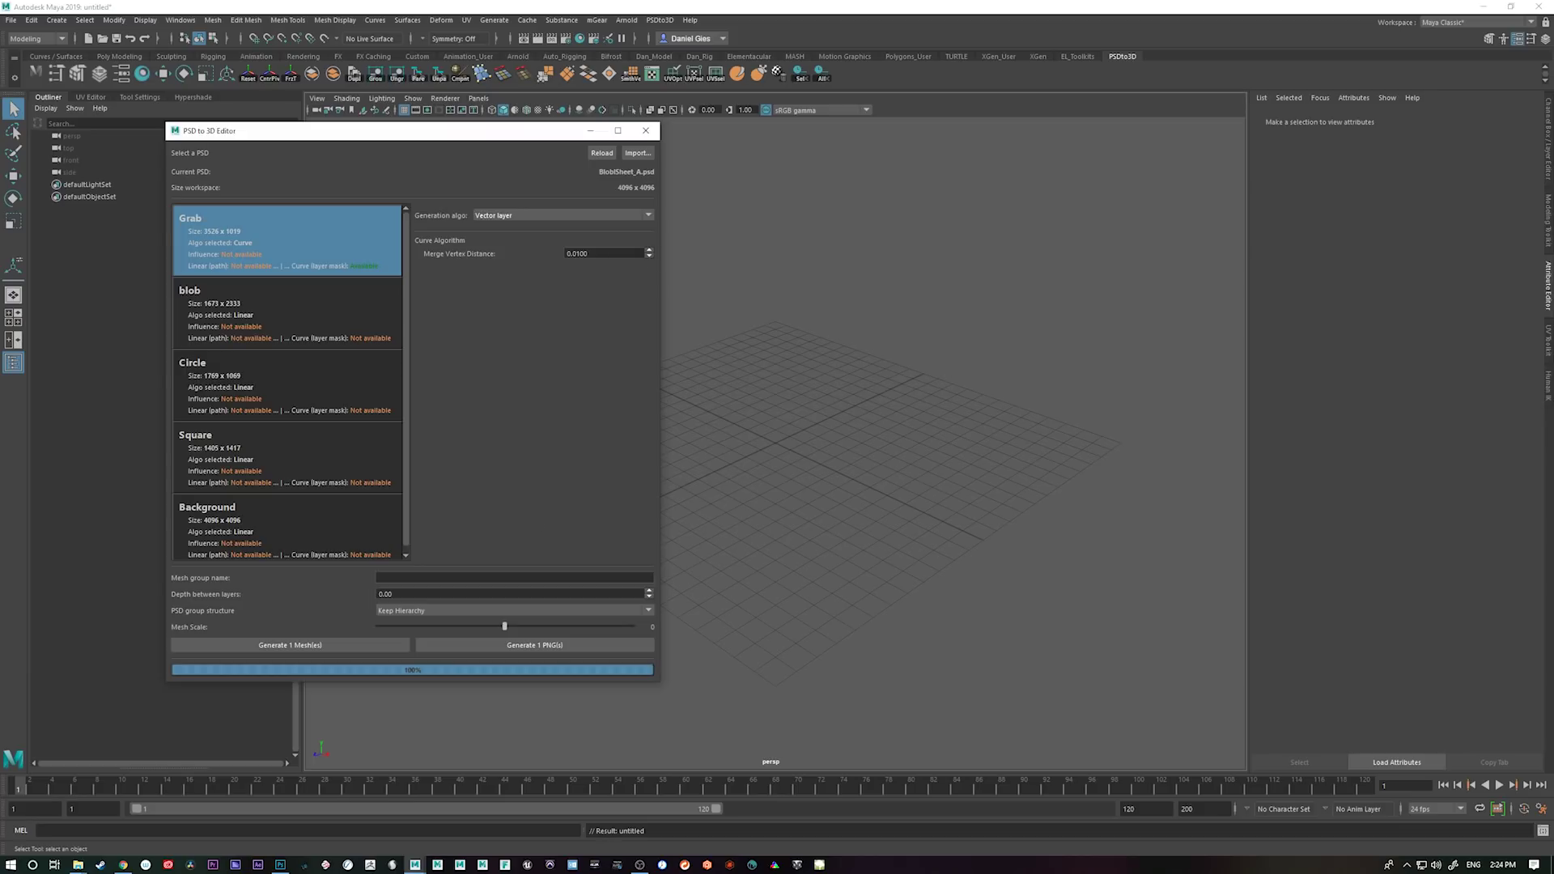
{"action": "left_click", "coordinate": [372, 649]}
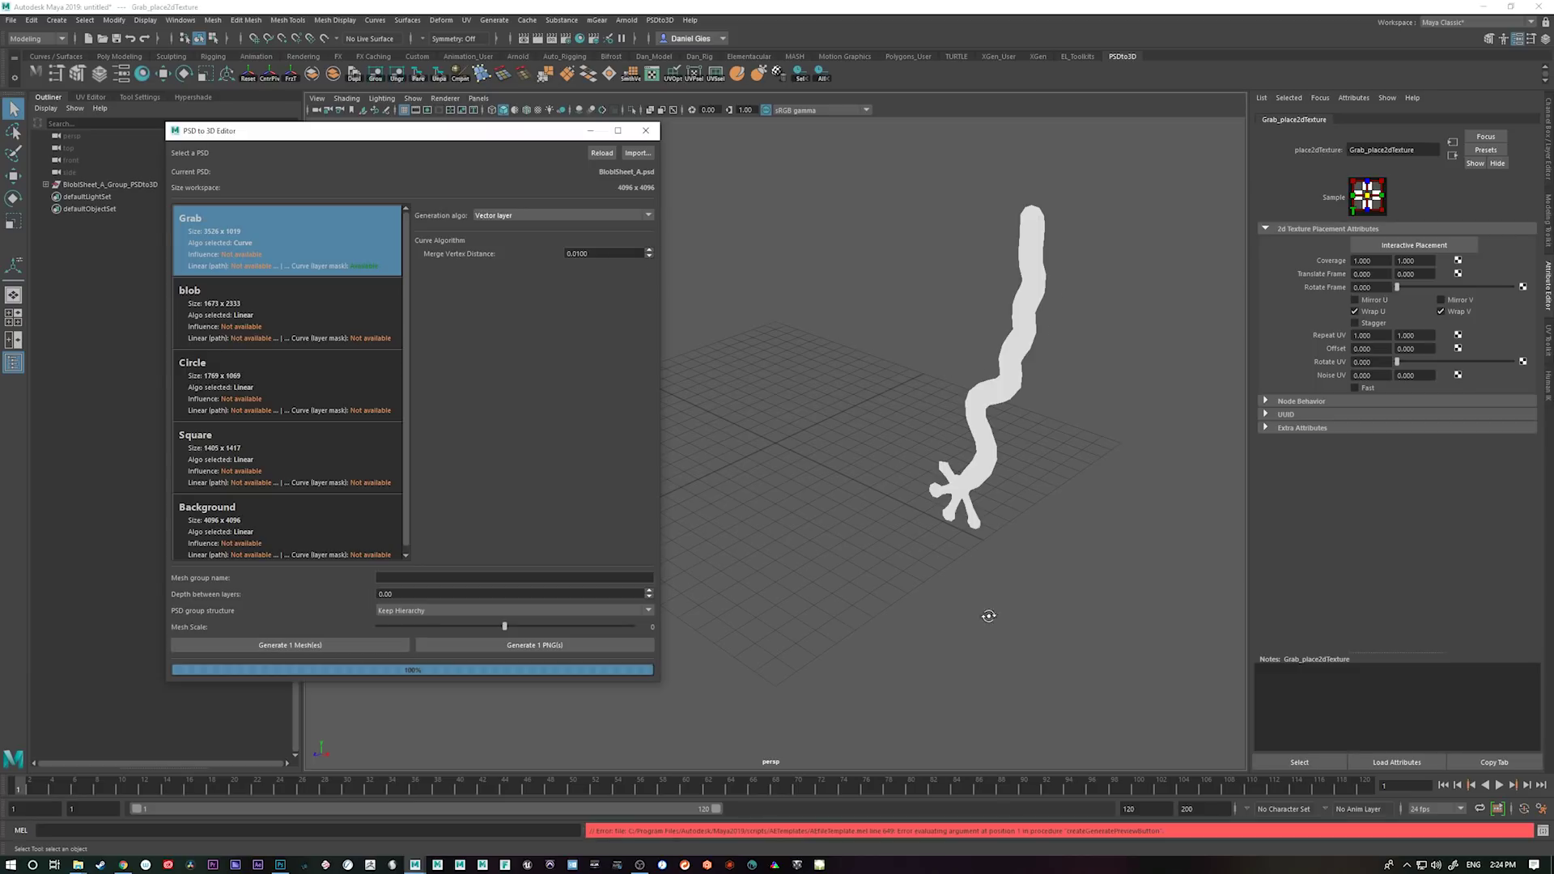
- Select the generated Grab mesh and inspect its topology around the palm and fingers
{"action": "scroll", "coordinate": [886, 686], "scroll_direction": "up", "scroll_amount": 5}
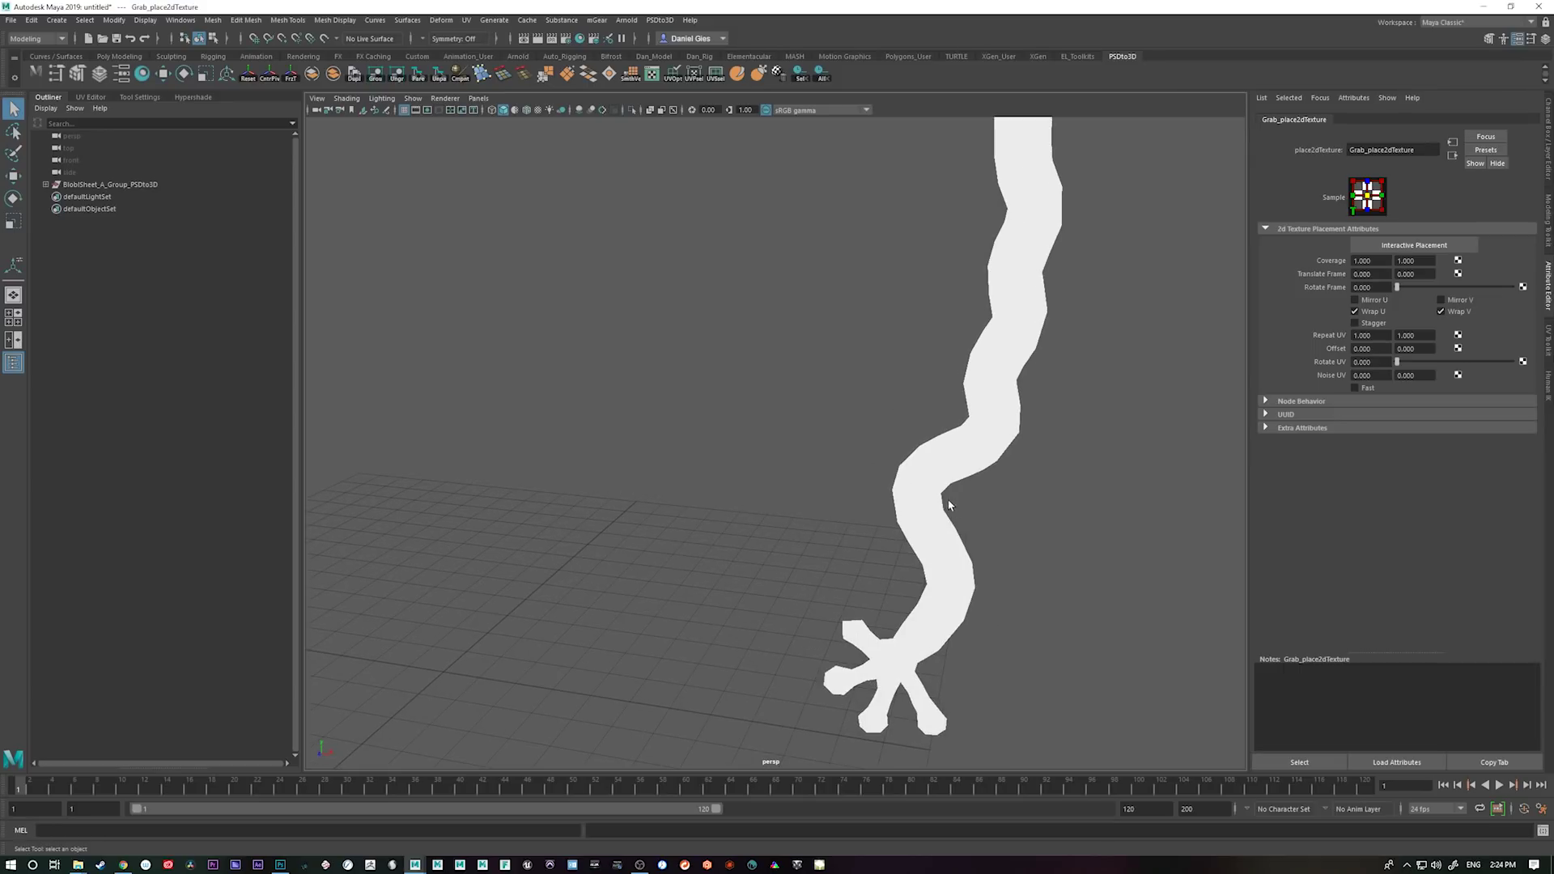
{"action": "left_click", "coordinate": [935, 581]}
{"action": "left_click", "coordinate": [899, 579]}
{"action": "scroll", "coordinate": [832, 537], "scroll_direction": "up", "scroll_amount": 5}
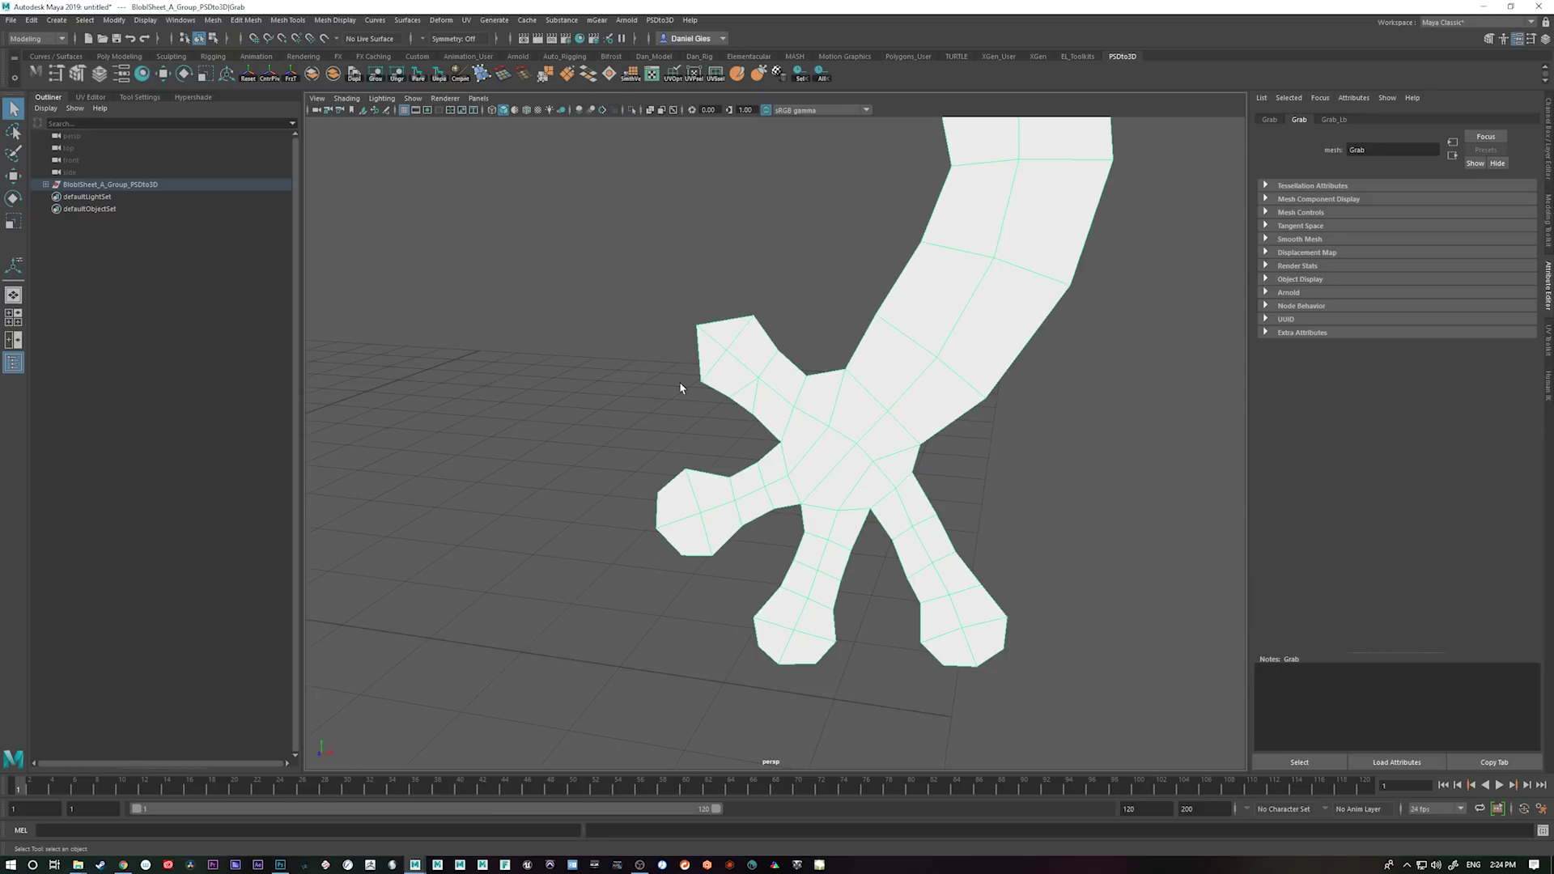
- Set the Grab layer's Merge Vertex Distance to 0.0010 in the PSD to 3D Editor and regenerate the mesh
{"action": "mouse_move", "coordinate": [415, 865]}
{"action": "left_click", "coordinate": [556, 826]}
{"action": "left_click", "coordinate": [648, 258]}
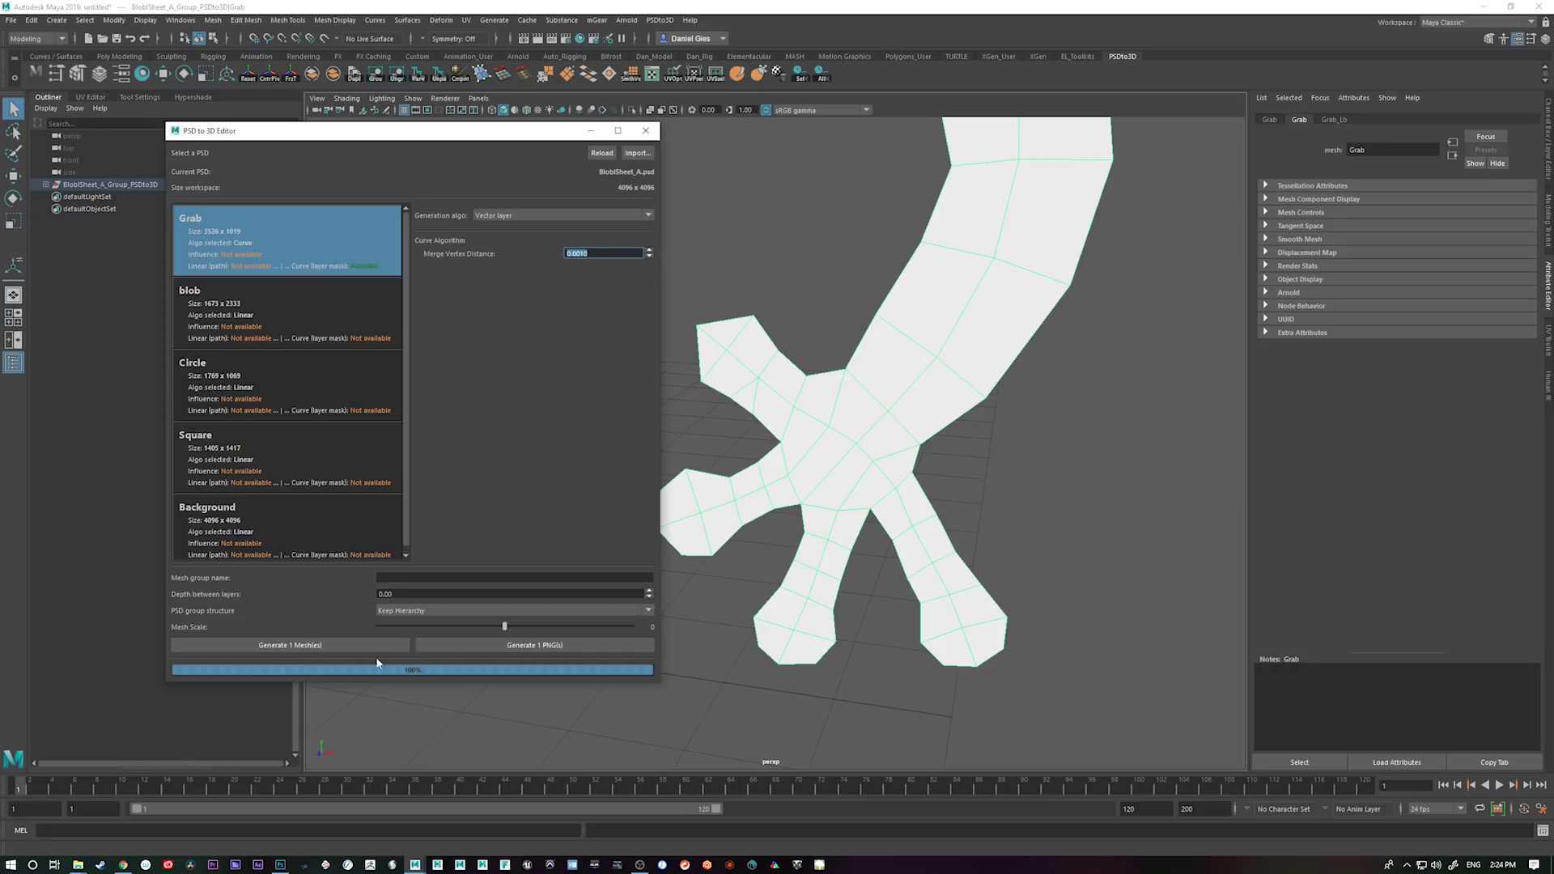
{"action": "left_click", "coordinate": [345, 641]}
{"action": "left_click_drag", "start_coordinate": [1035, 526], "coordinate": [957, 537]}
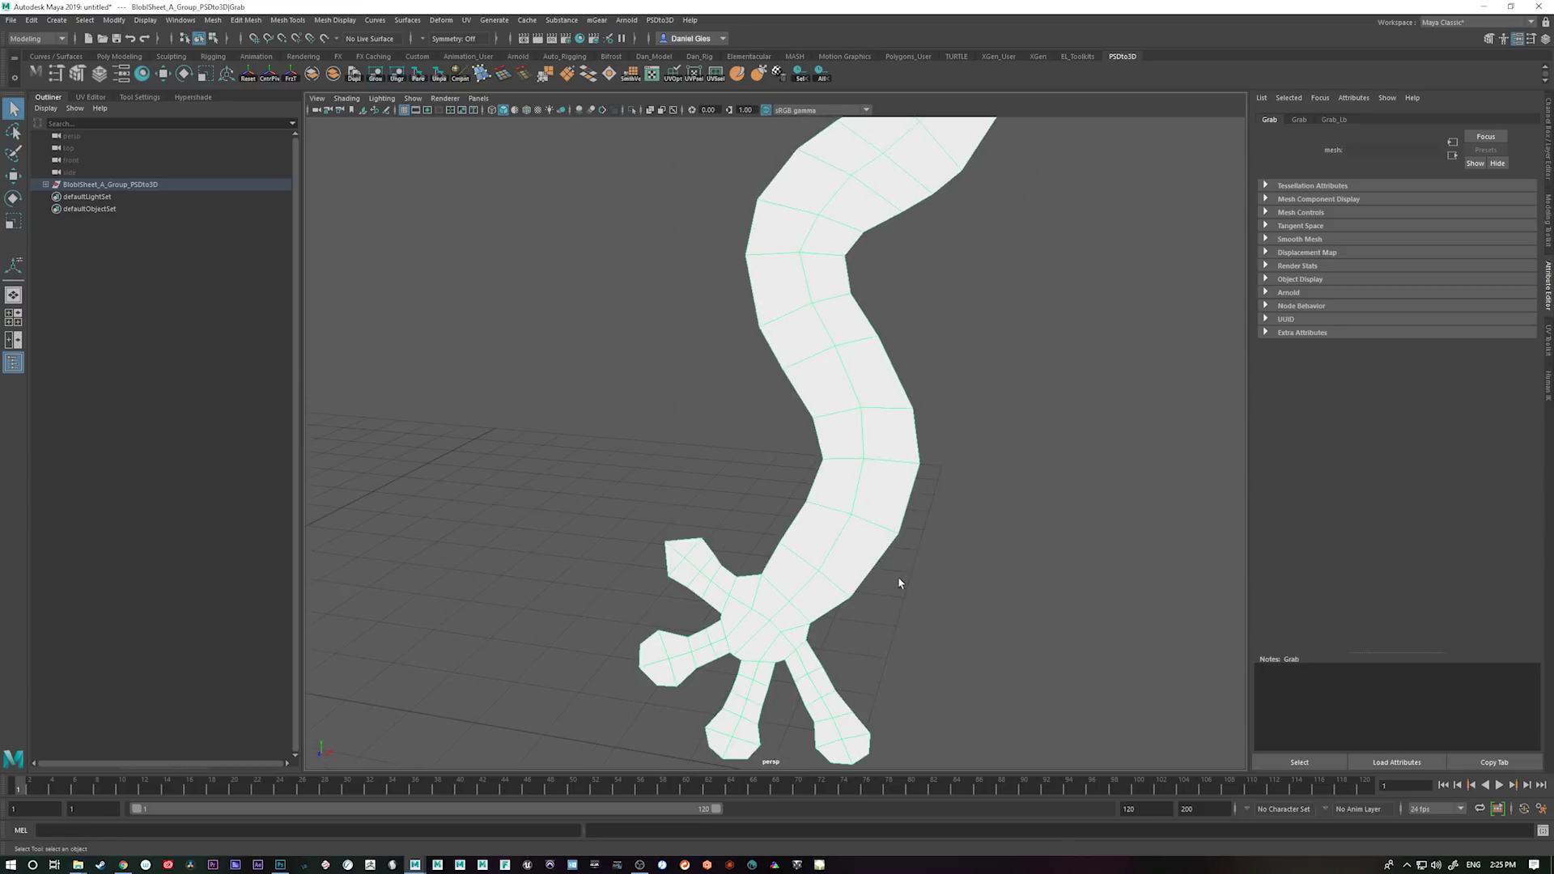
- Generate the Grab layer's PNG and display the arm mesh with its texture
{"action": "mouse_move", "coordinate": [415, 864]}
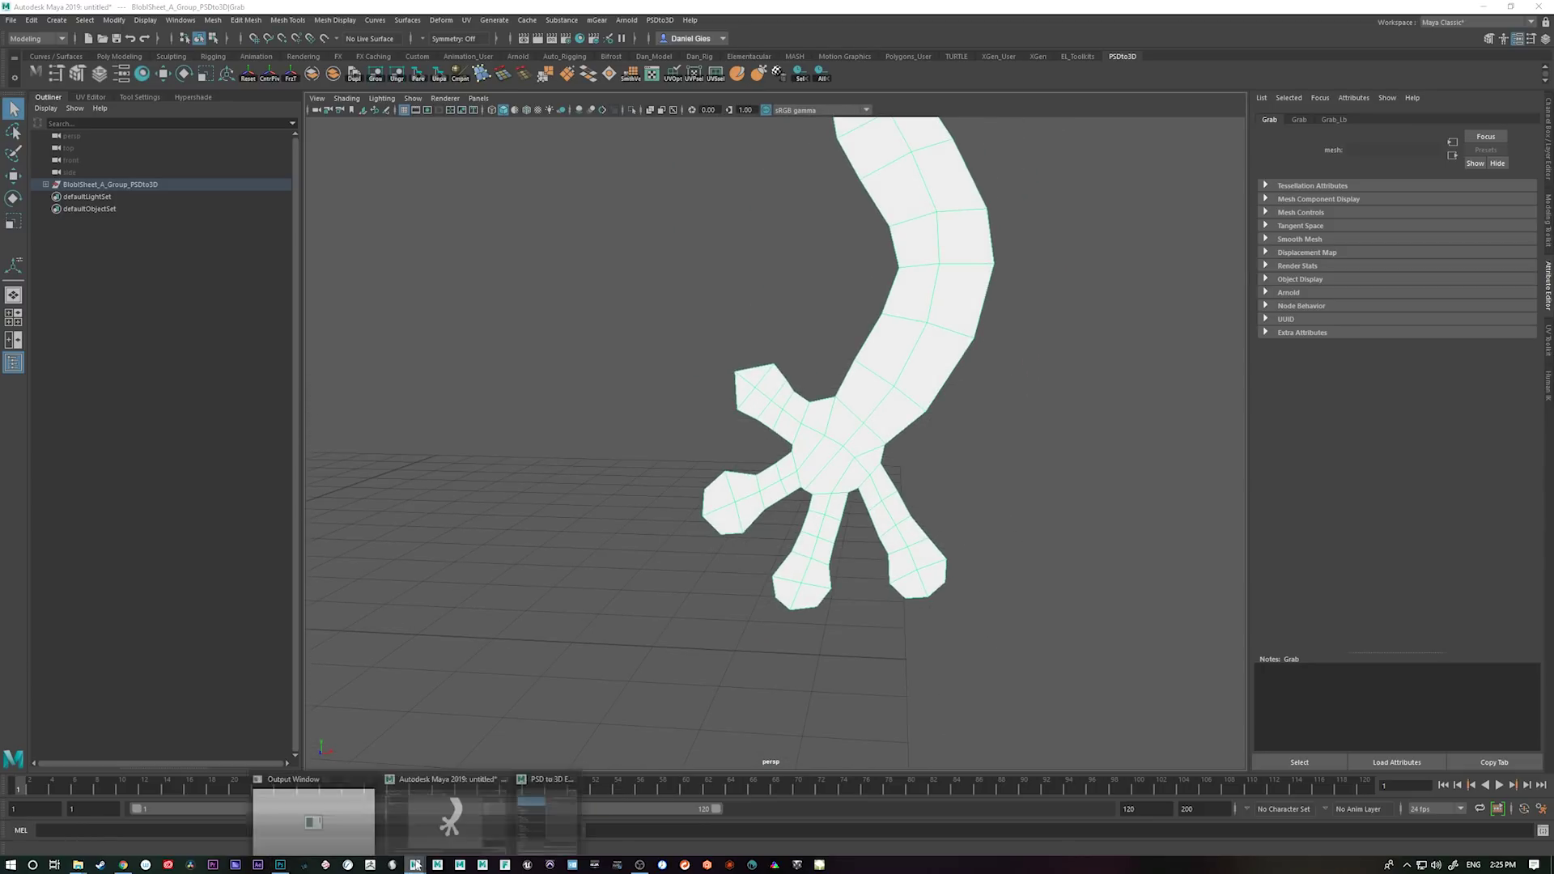
{"action": "left_click", "coordinate": [522, 822]}
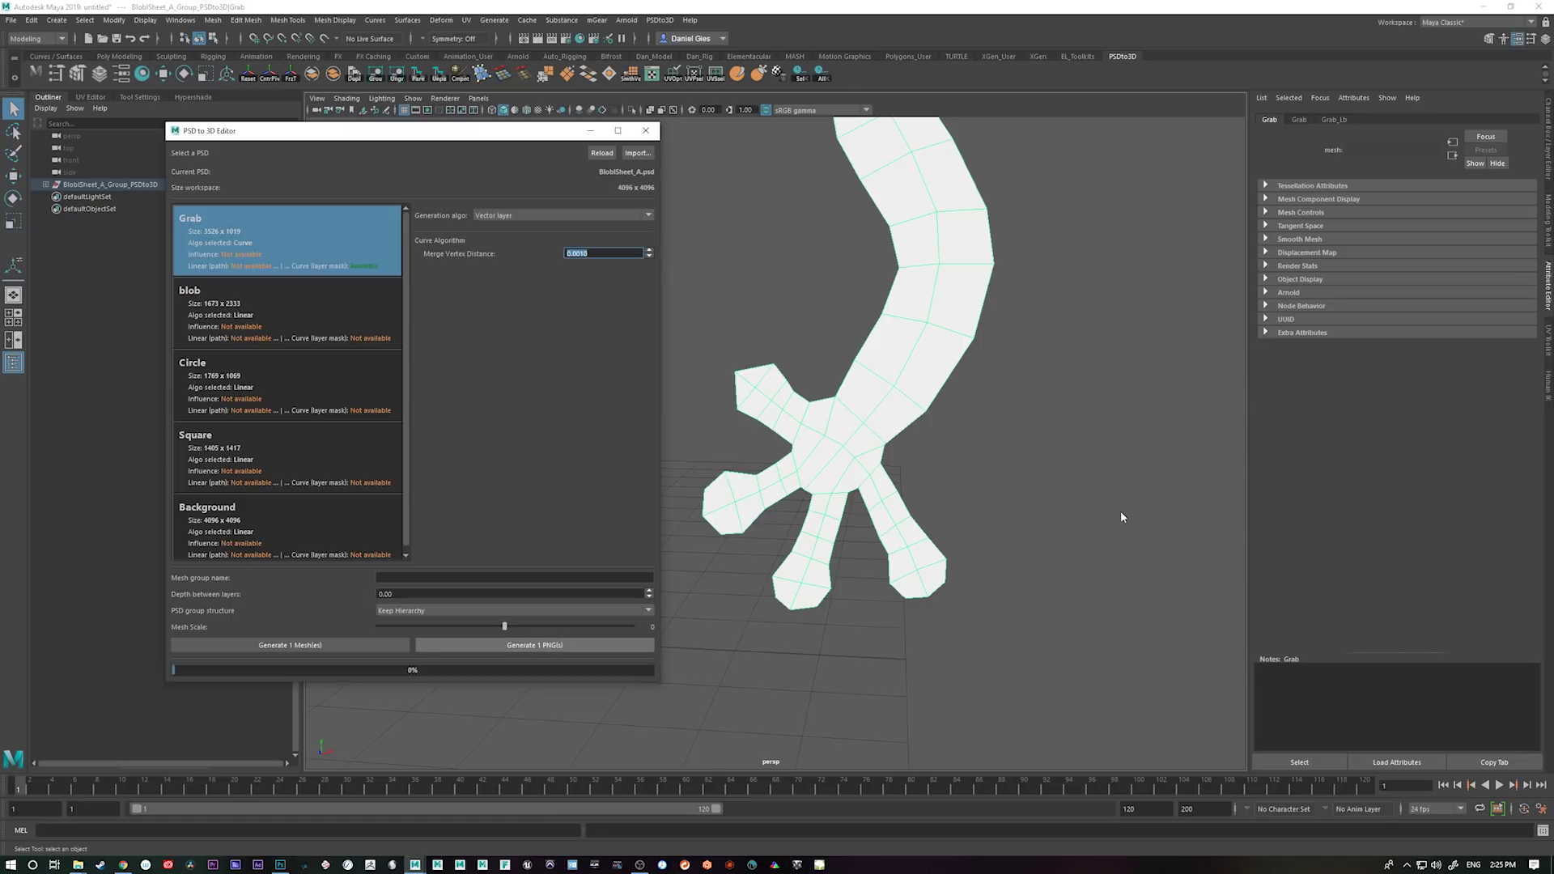
{"action": "left_click_drag", "start_coordinate": [1055, 424], "coordinate": [986, 501]}
{"action": "key", "text": "6"}
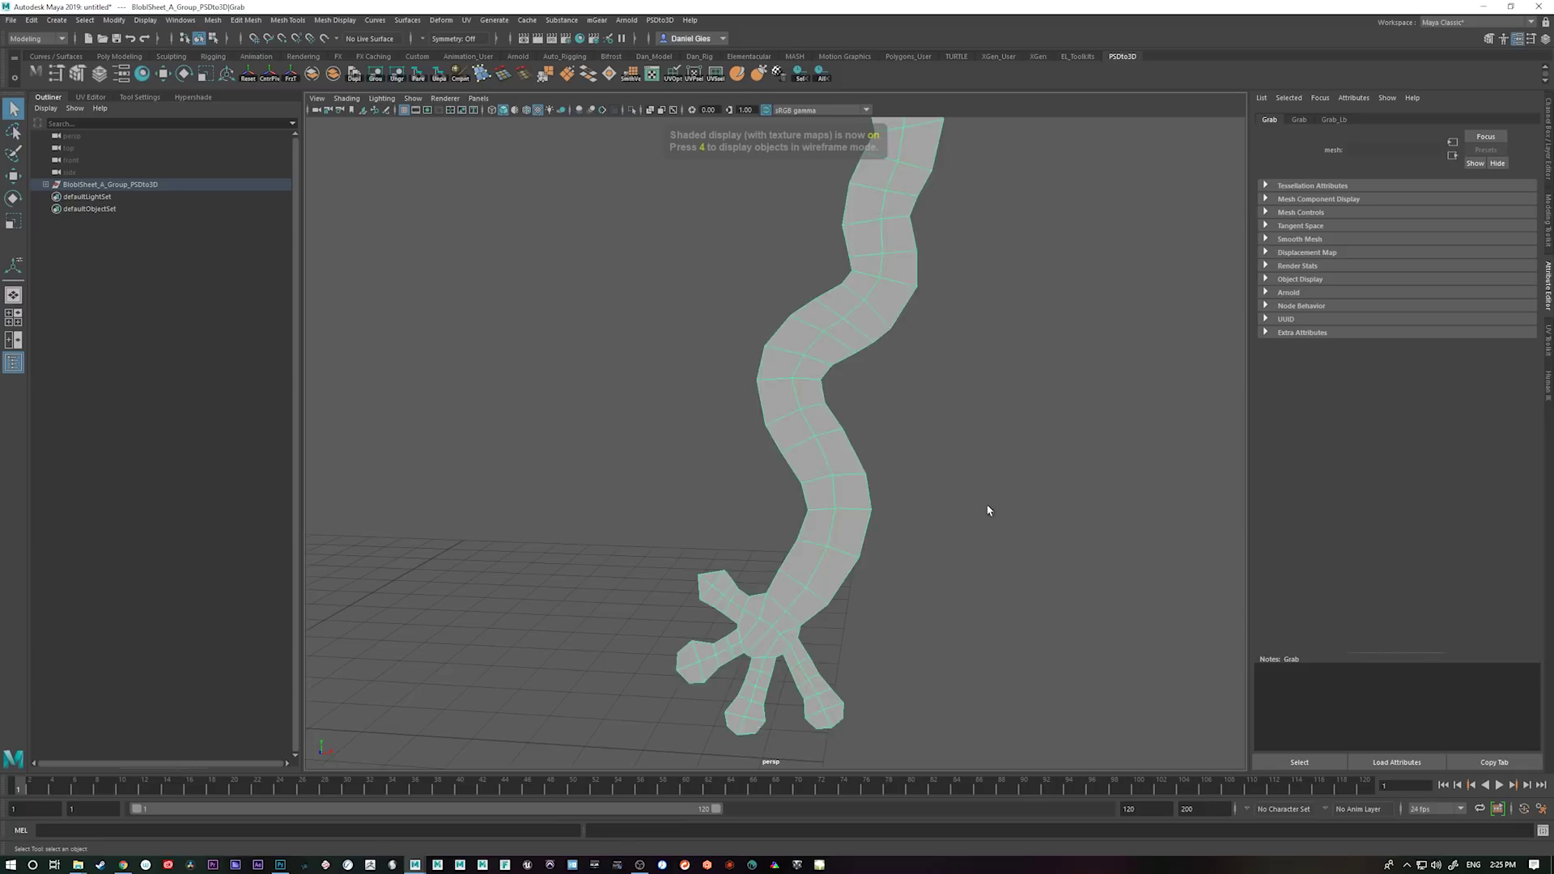
{"action": "left_click_drag", "start_coordinate": [995, 562], "coordinate": [951, 536]}
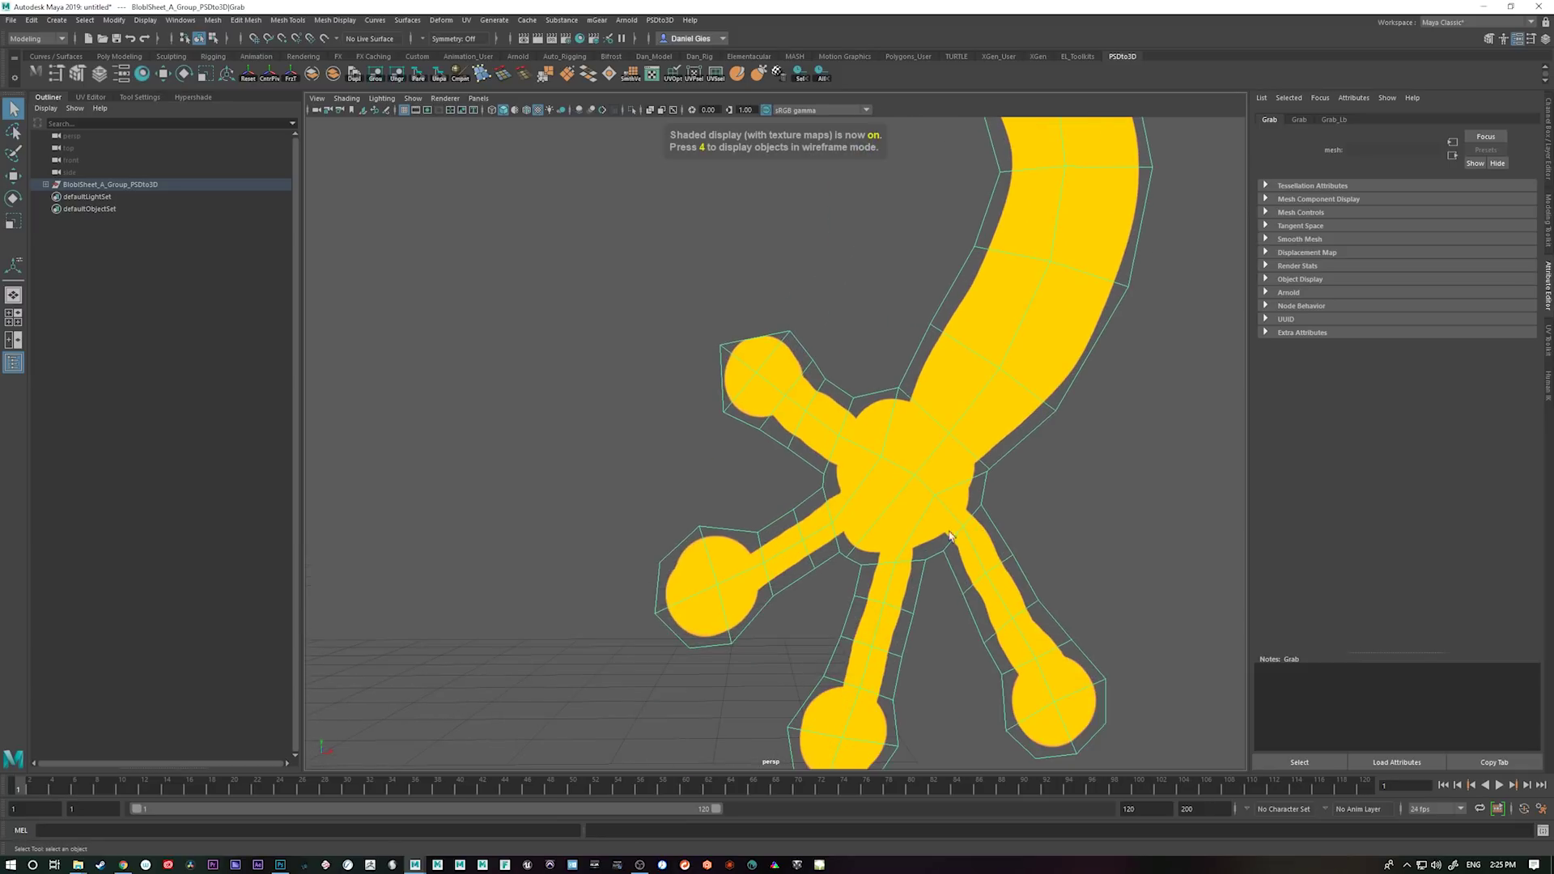
{"action": "left_click_drag", "start_coordinate": [1094, 378], "coordinate": [1025, 394]}
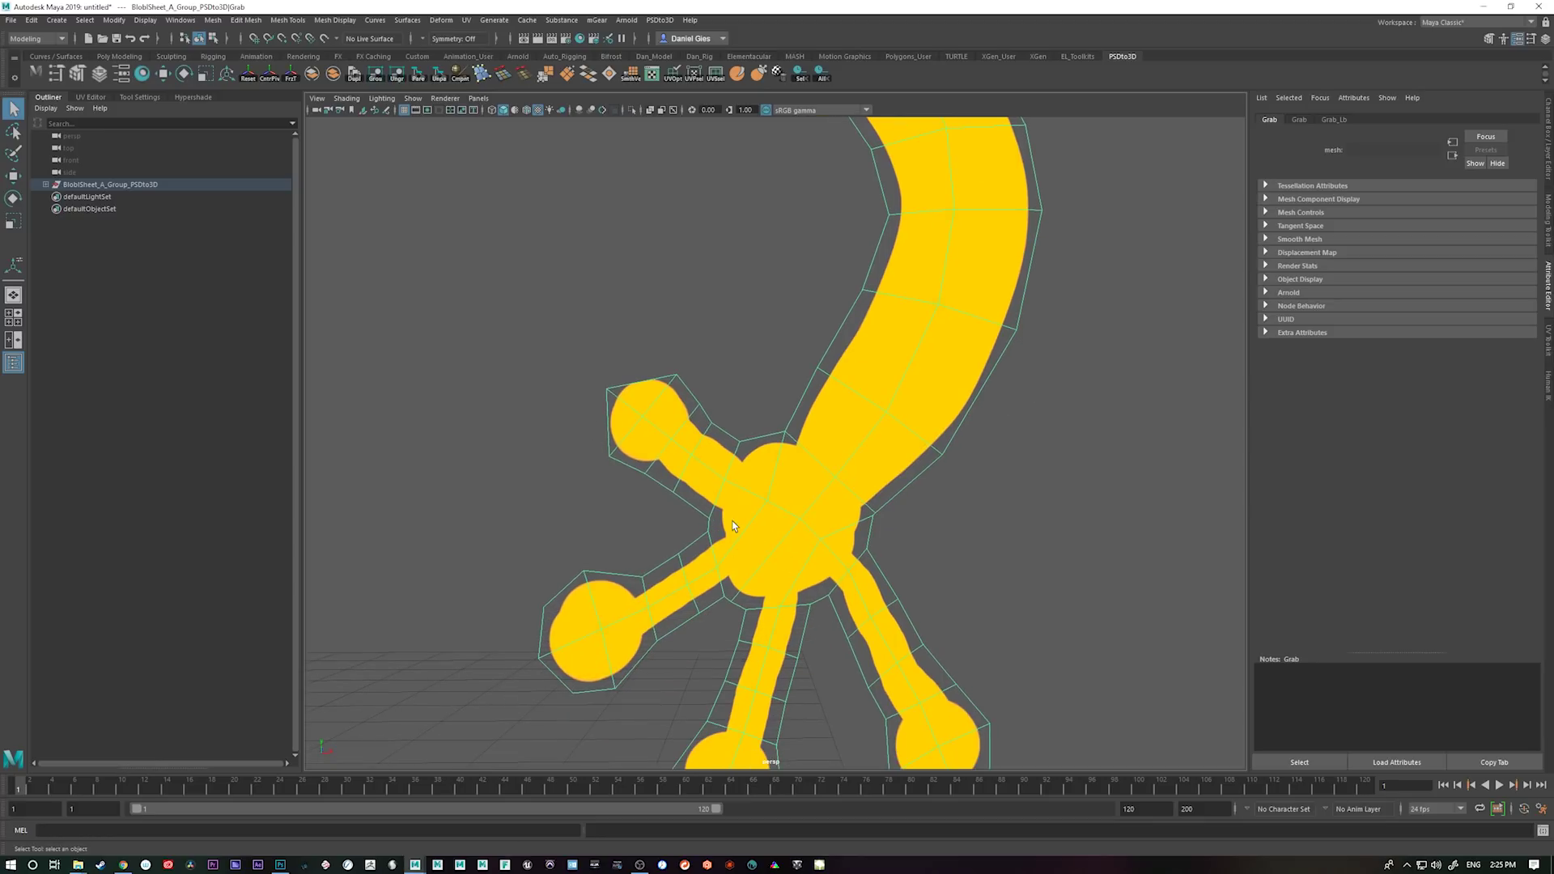
- Switch to Photoshop and show the Grab layer's vector mask path for editing around the hand
{"action": "left_click", "coordinate": [281, 864]}
{"action": "key", "text": "ctrl+plus"}
{"action": "key", "text": "ctrl+plus"}
{"action": "left_click_drag", "start_coordinate": [1081, 748], "coordinate": [993, 549]}
{"action": "left_click", "coordinate": [1427, 733]}
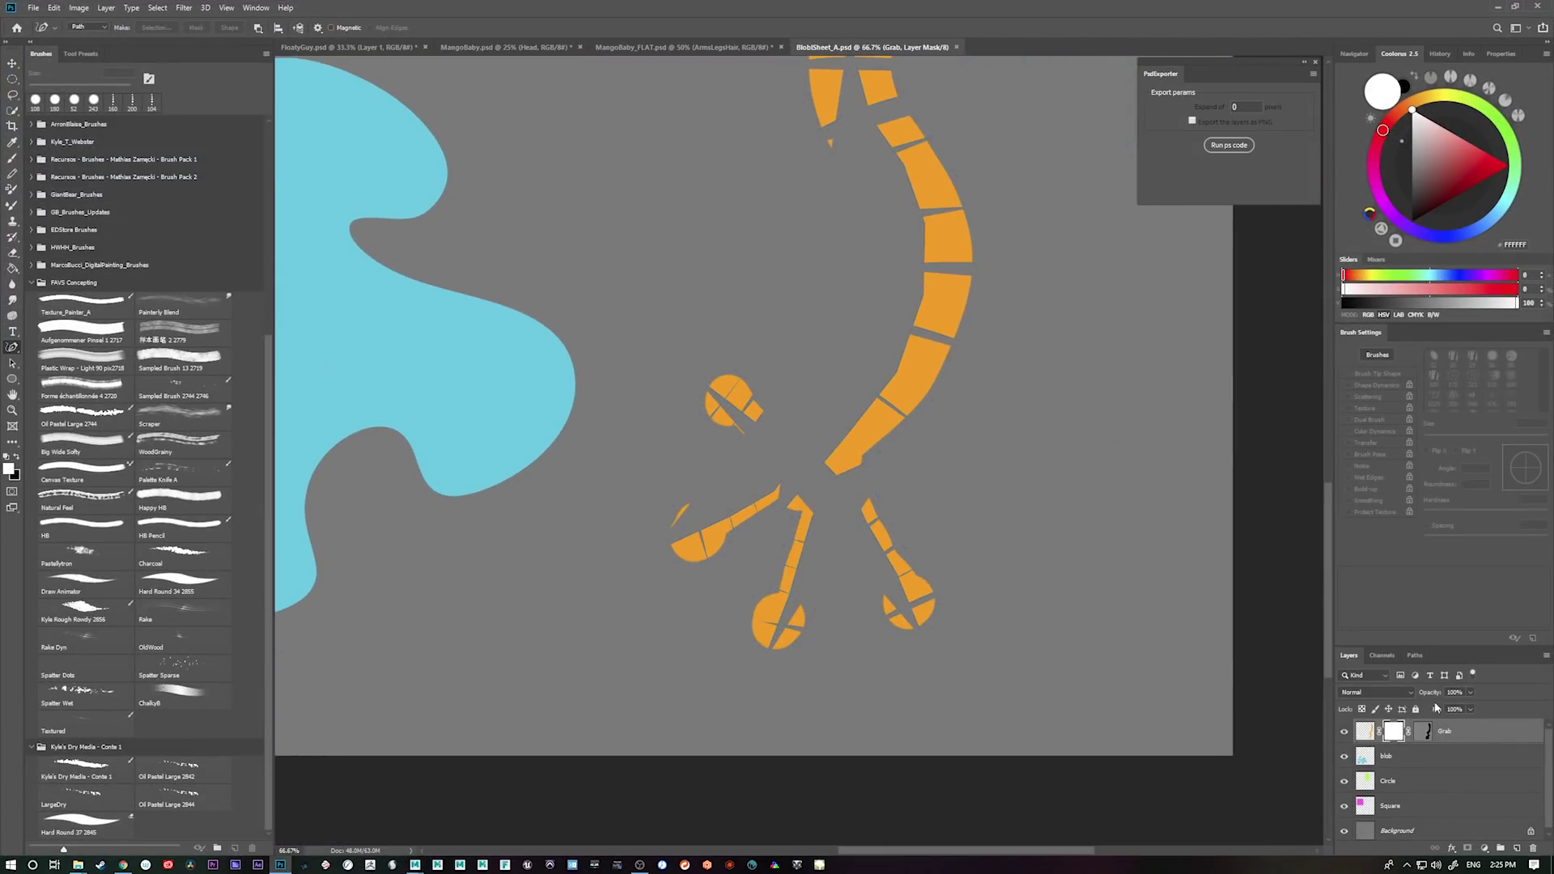
{"action": "left_click", "coordinate": [1422, 732]}
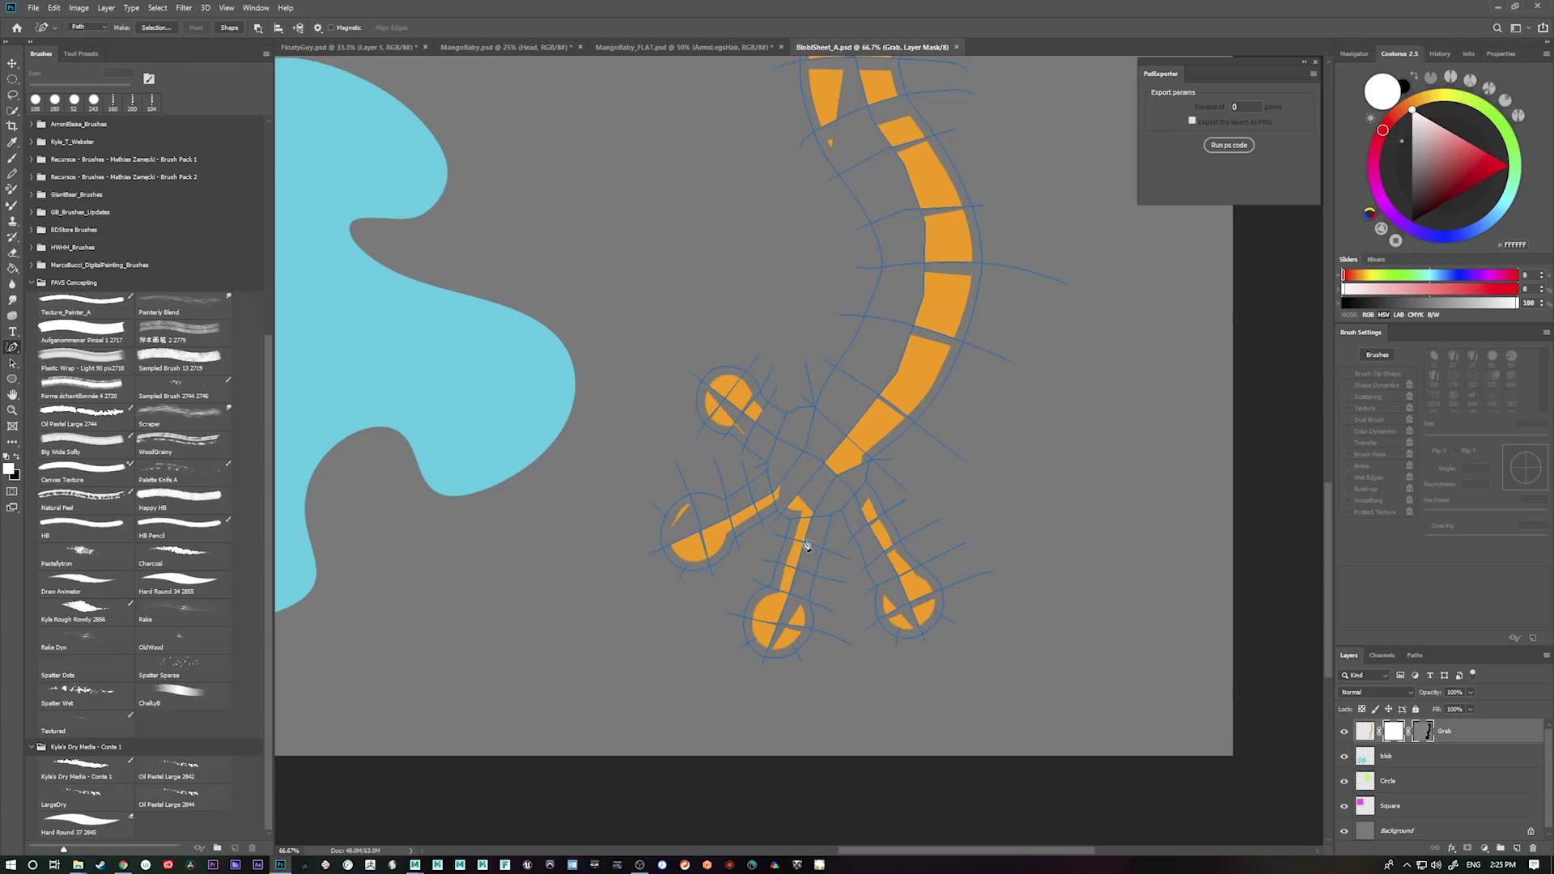
{"action": "key", "text": "ctrl+plus"}
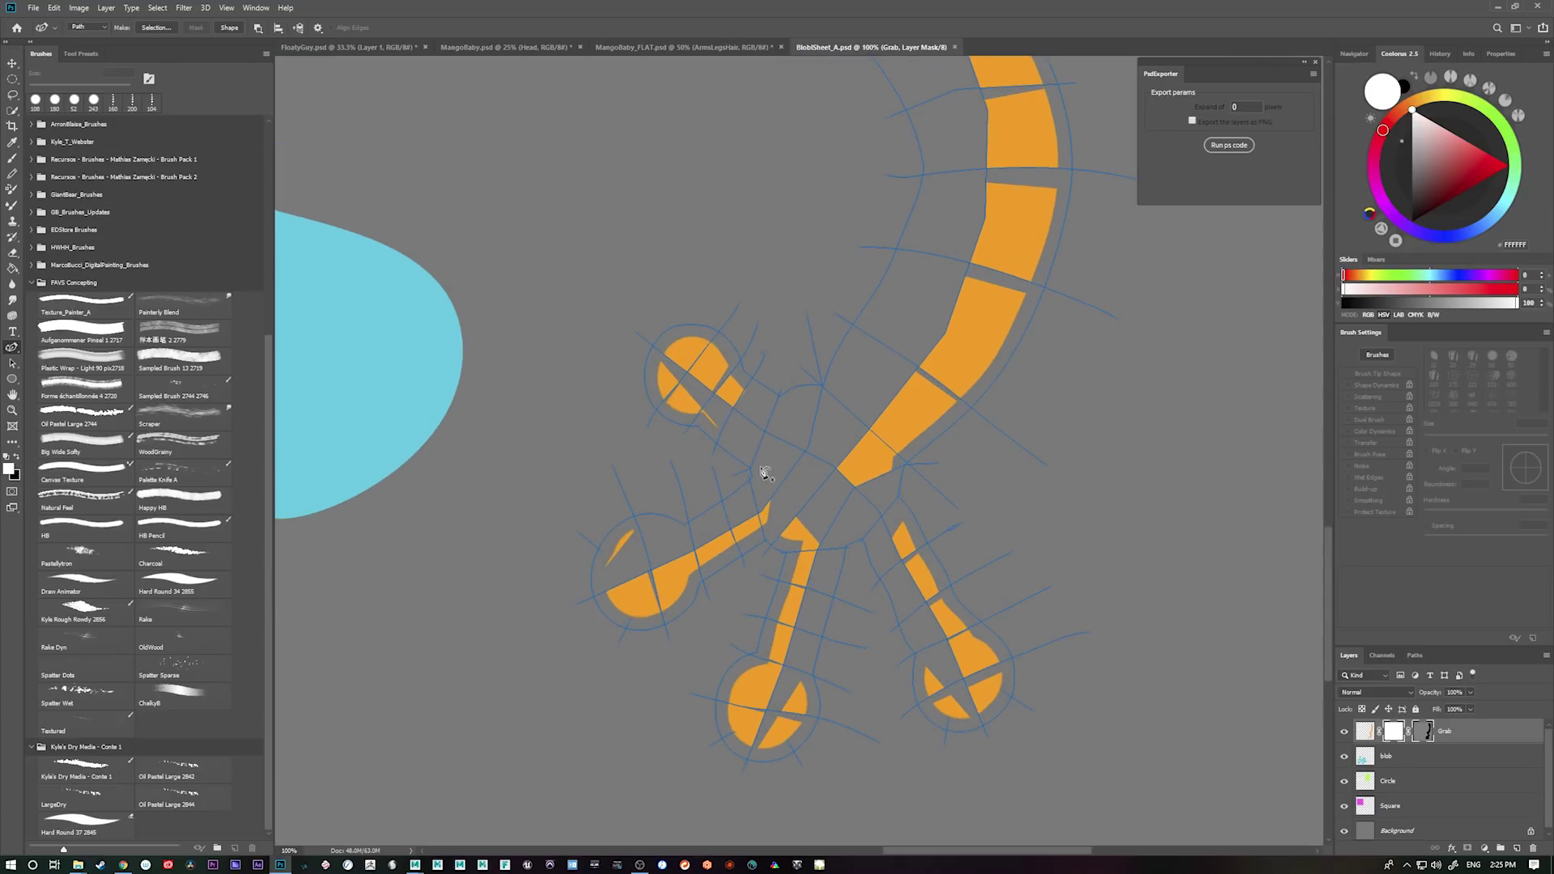
- Draw a five-point Pen tool line across the lower palm, from between the two rightmost fingers to between the two leftmost fingers
{"action": "key", "text": "p"}
{"action": "left_click", "coordinate": [855, 565]}
{"action": "left_click", "coordinate": [833, 521]}
{"action": "left_click", "coordinate": [799, 507]}
{"action": "left_click", "coordinate": [781, 485]}
{"action": "left_click", "coordinate": [749, 467]}
{"action": "key", "text": "Escape"}
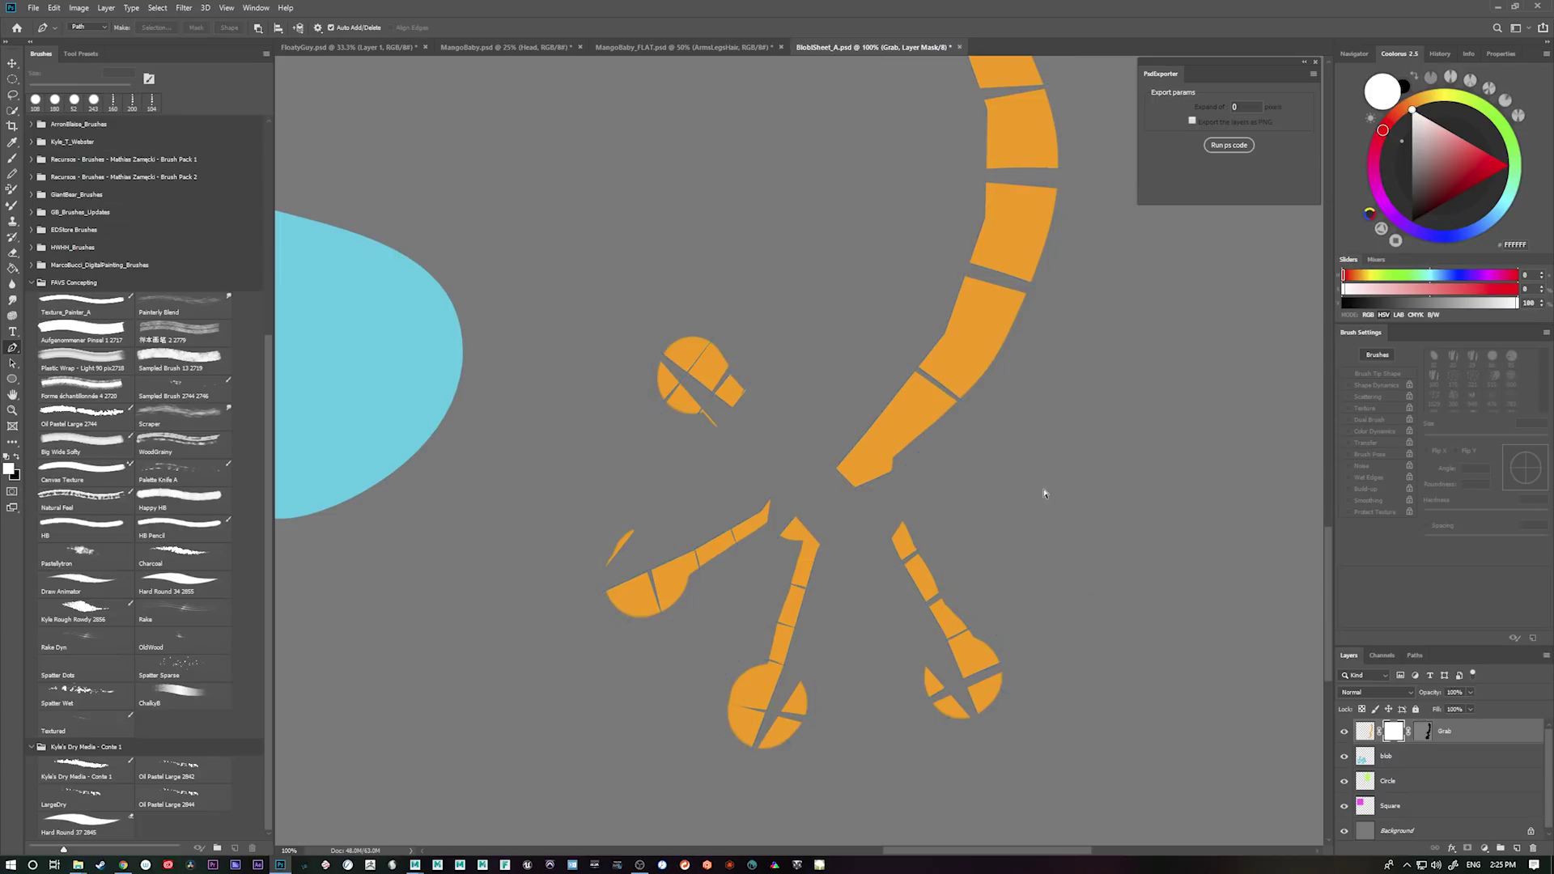
- Add a freehand path stroke to the vector mask at the upper-left finger's tip with the Freeform Pen tool and save the document
{"action": "left_click", "coordinate": [1427, 733]}
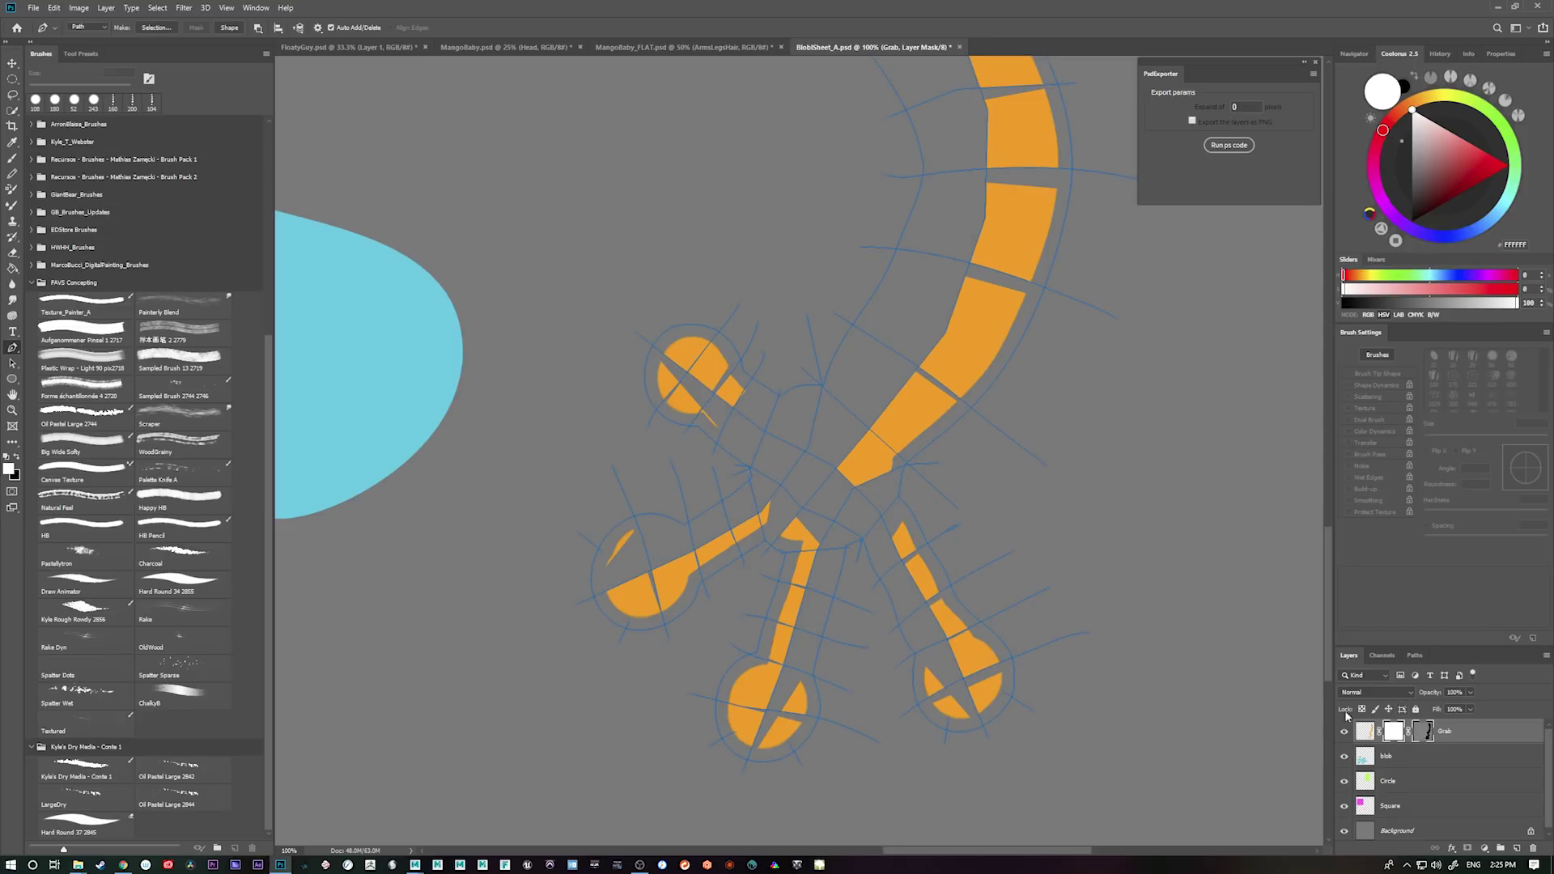
{"action": "left_click_drag", "start_coordinate": [1166, 529], "coordinate": [1103, 541]}
{"action": "key", "text": "shift+p"}
{"action": "left_click_drag", "start_coordinate": [746, 394], "coordinate": [737, 366]}
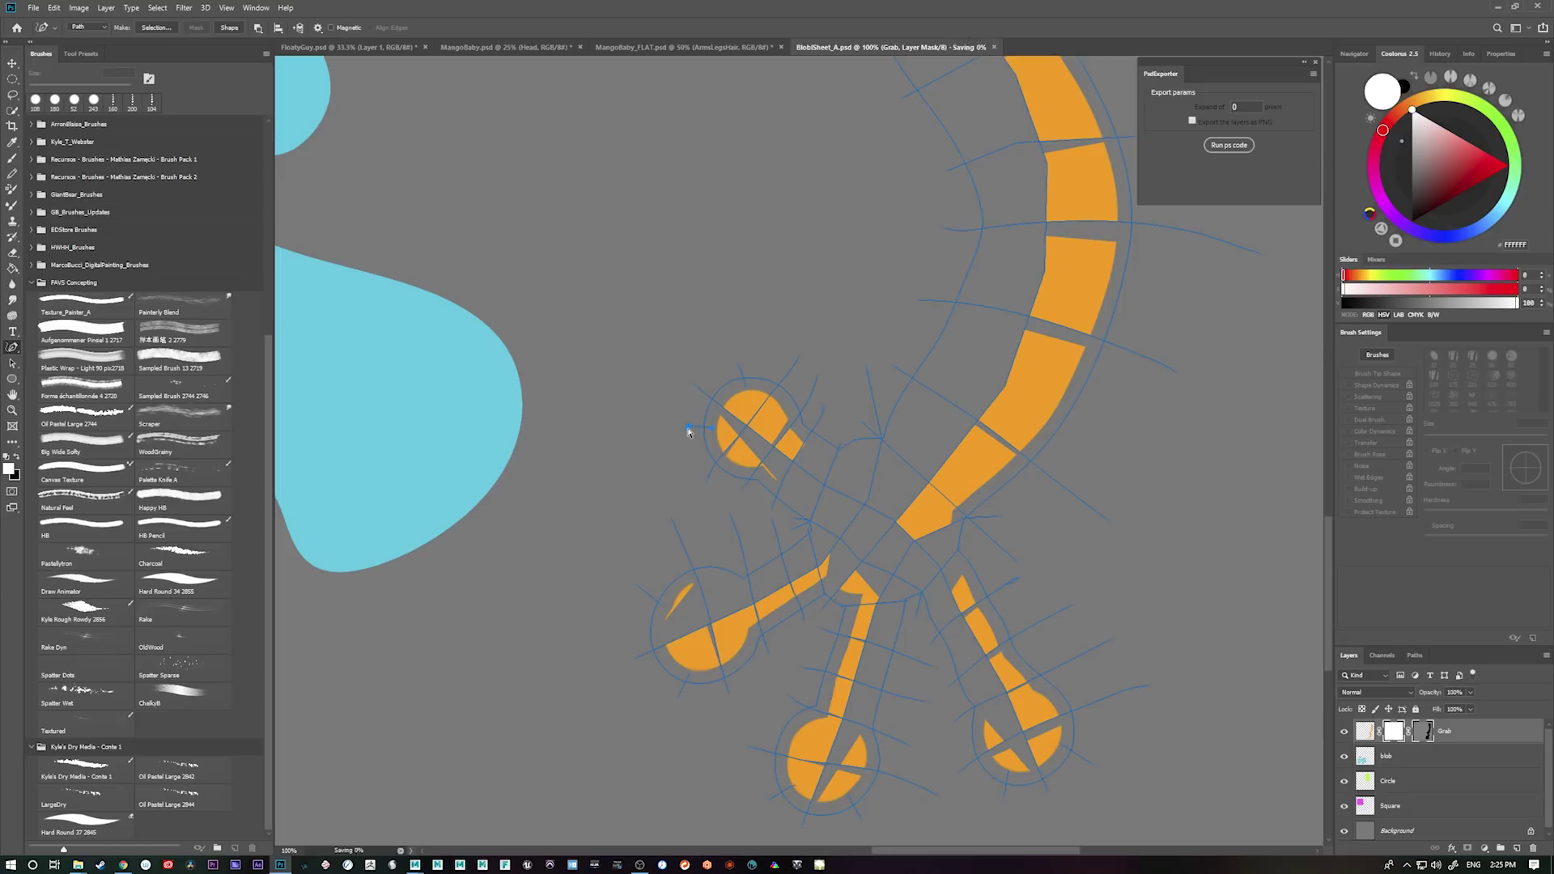
- Switch to Maya, reload the PSD in the PSD to 3D Editor and regenerate the Grab layer's mesh
{"action": "left_click", "coordinate": [1497, 7]}
{"action": "mouse_move", "coordinate": [416, 864]}
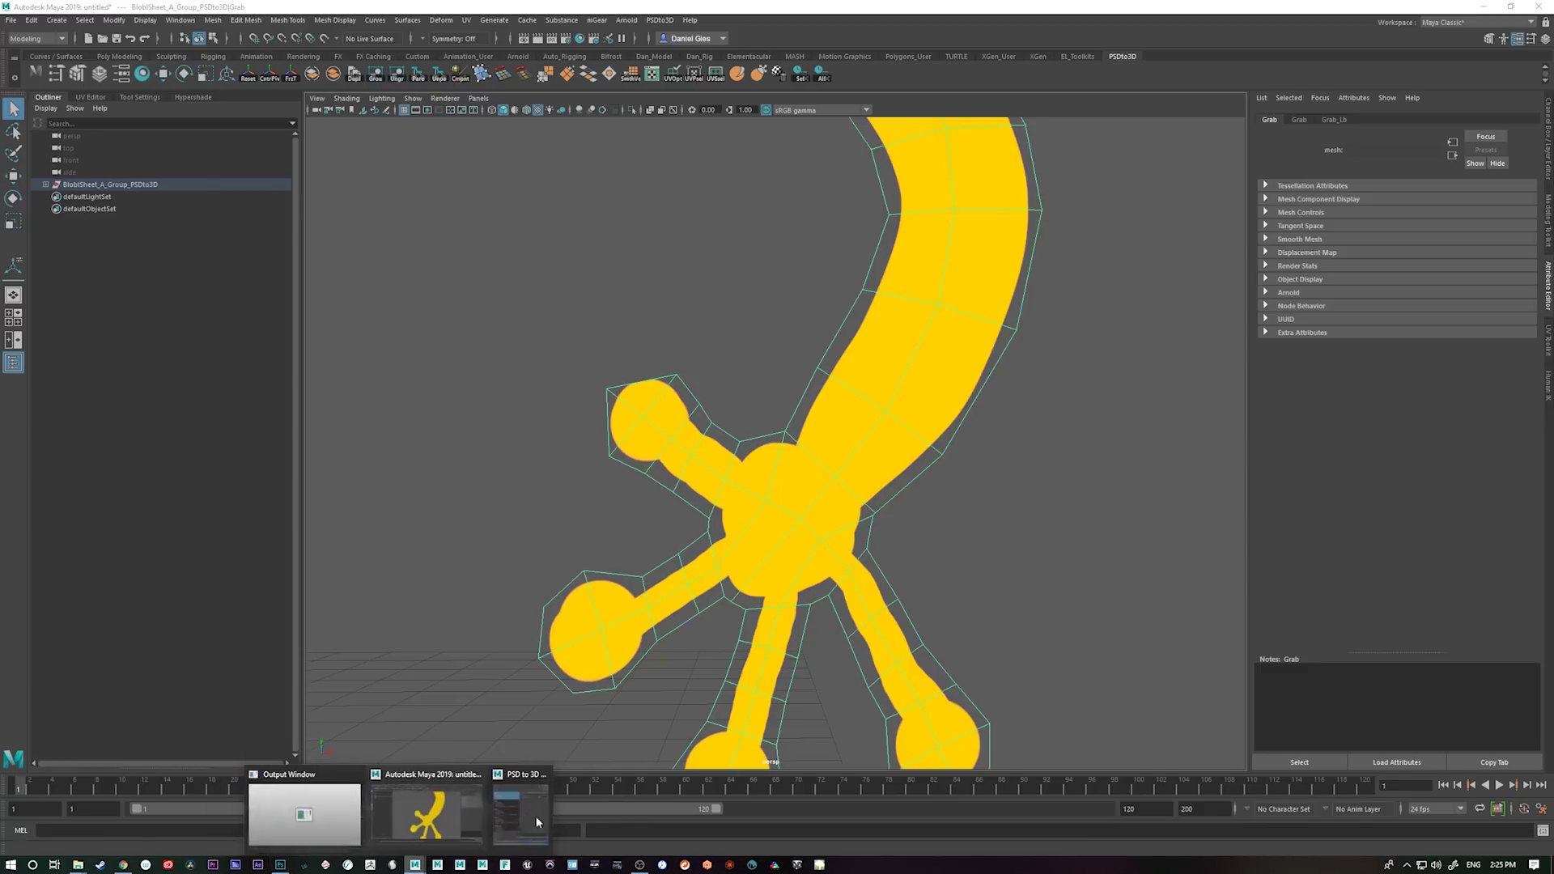
{"action": "left_click", "coordinate": [551, 808]}
{"action": "left_click", "coordinate": [332, 237]}
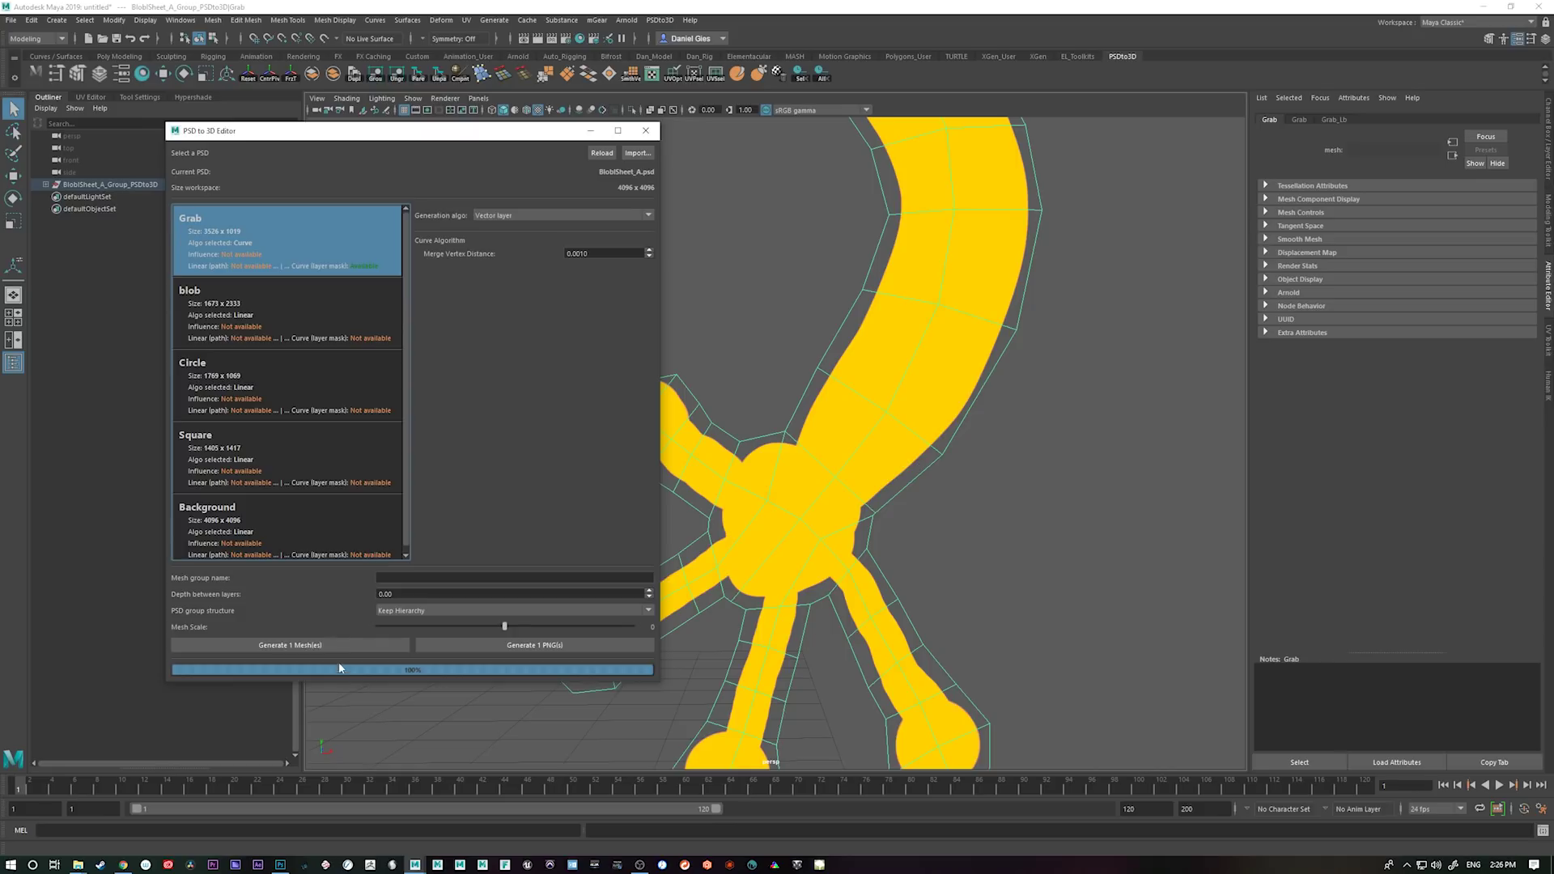
{"action": "left_click", "coordinate": [602, 156]}
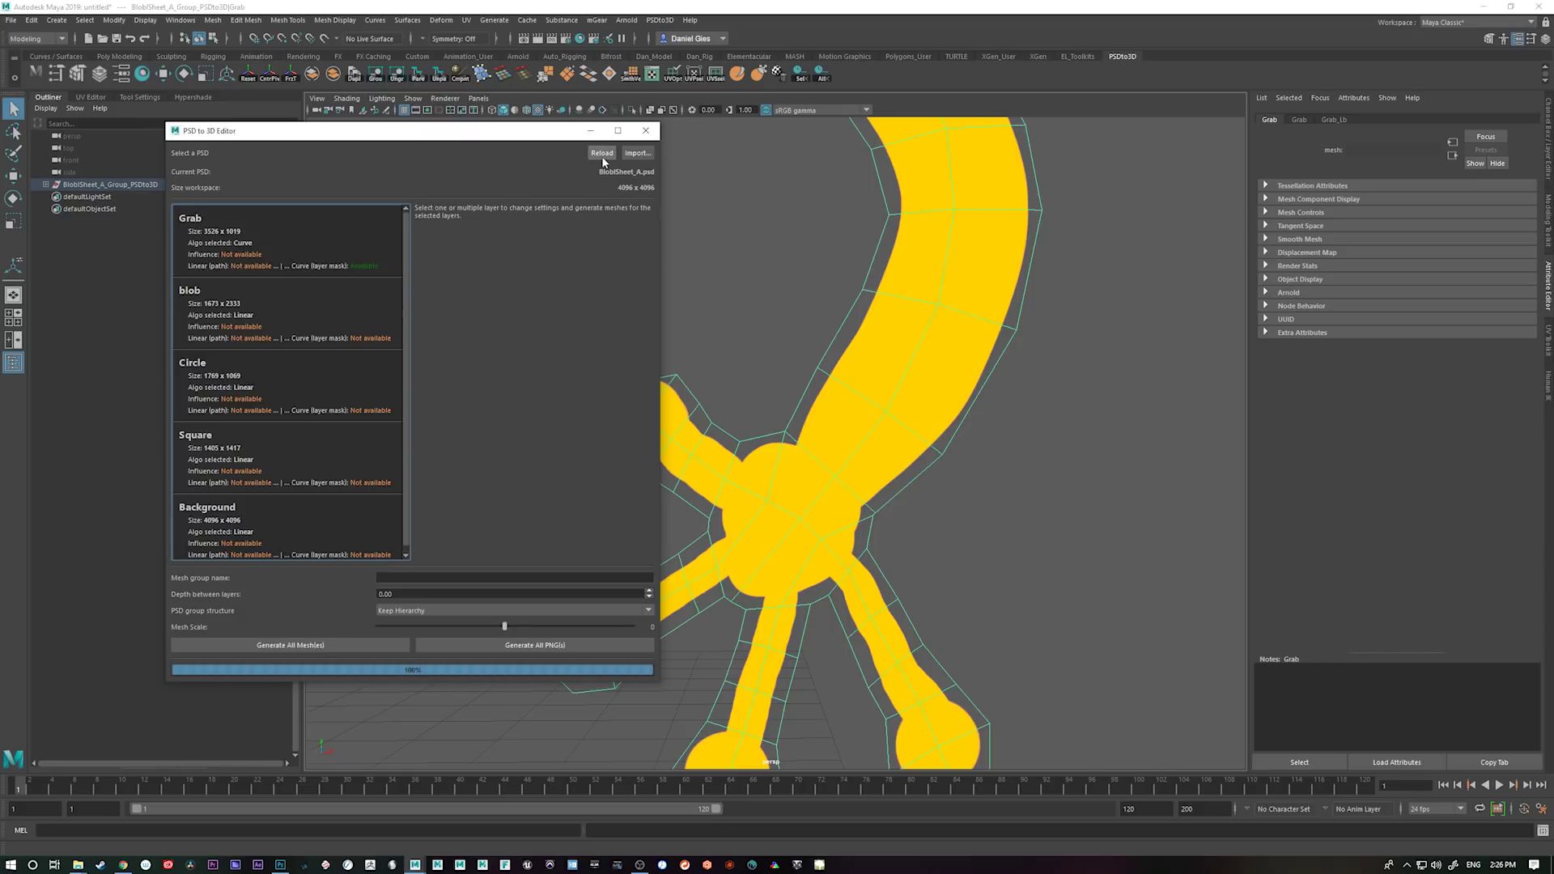
{"action": "left_click", "coordinate": [372, 242]}
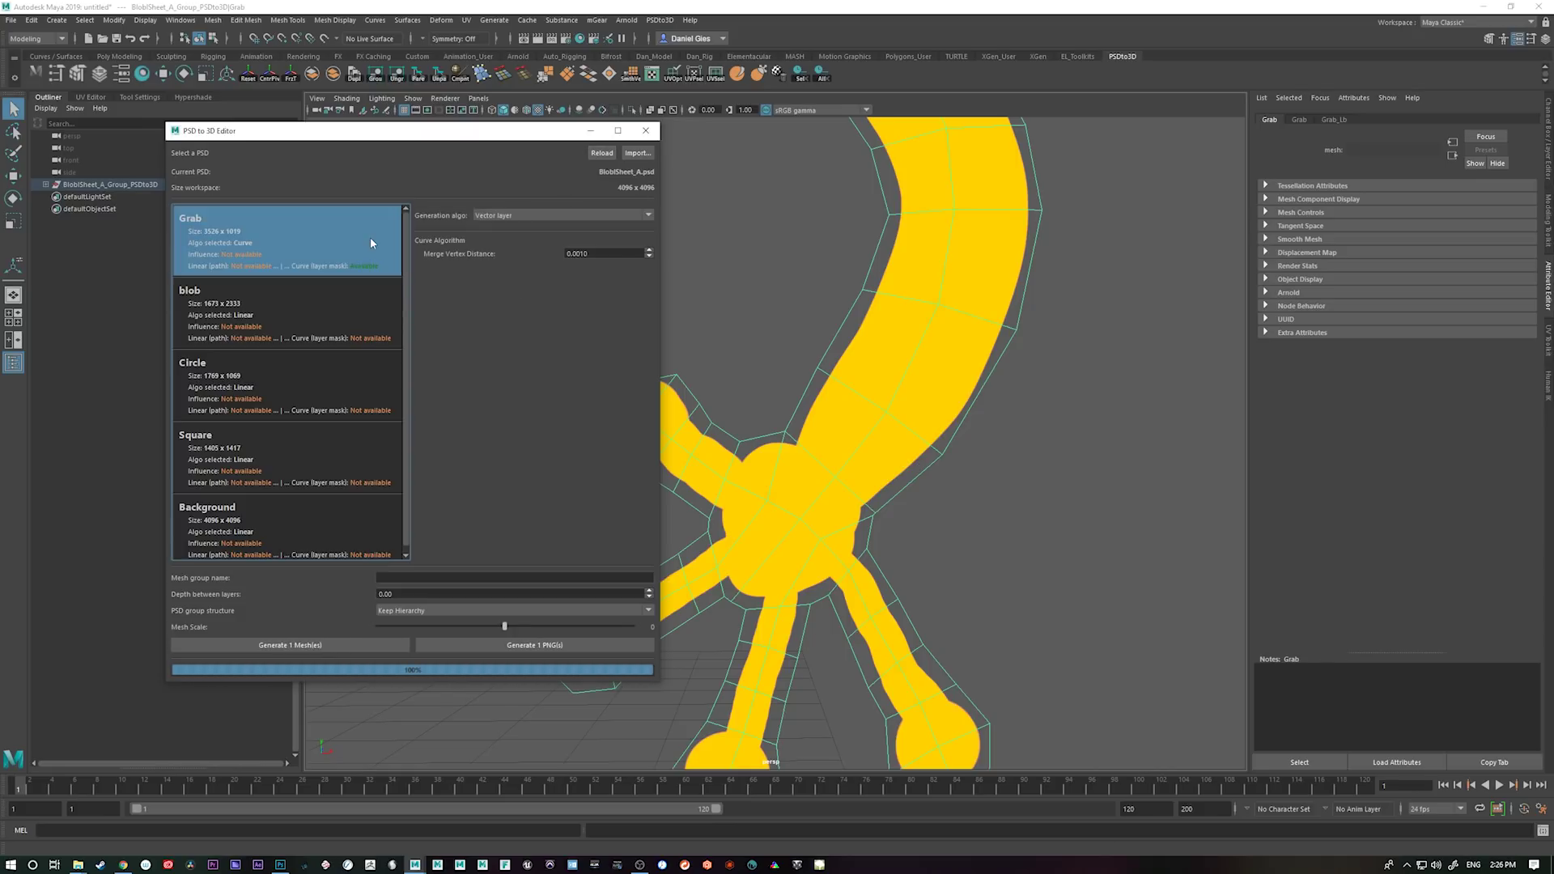
{"action": "left_click", "coordinate": [361, 646]}
- Inspect the regenerated arm mesh around the fingertips and along the arm
{"action": "left_click_drag", "start_coordinate": [933, 621], "coordinate": [1054, 609]}
{"action": "scroll", "coordinate": [1093, 607], "scroll_direction": "down", "scroll_amount": 2}
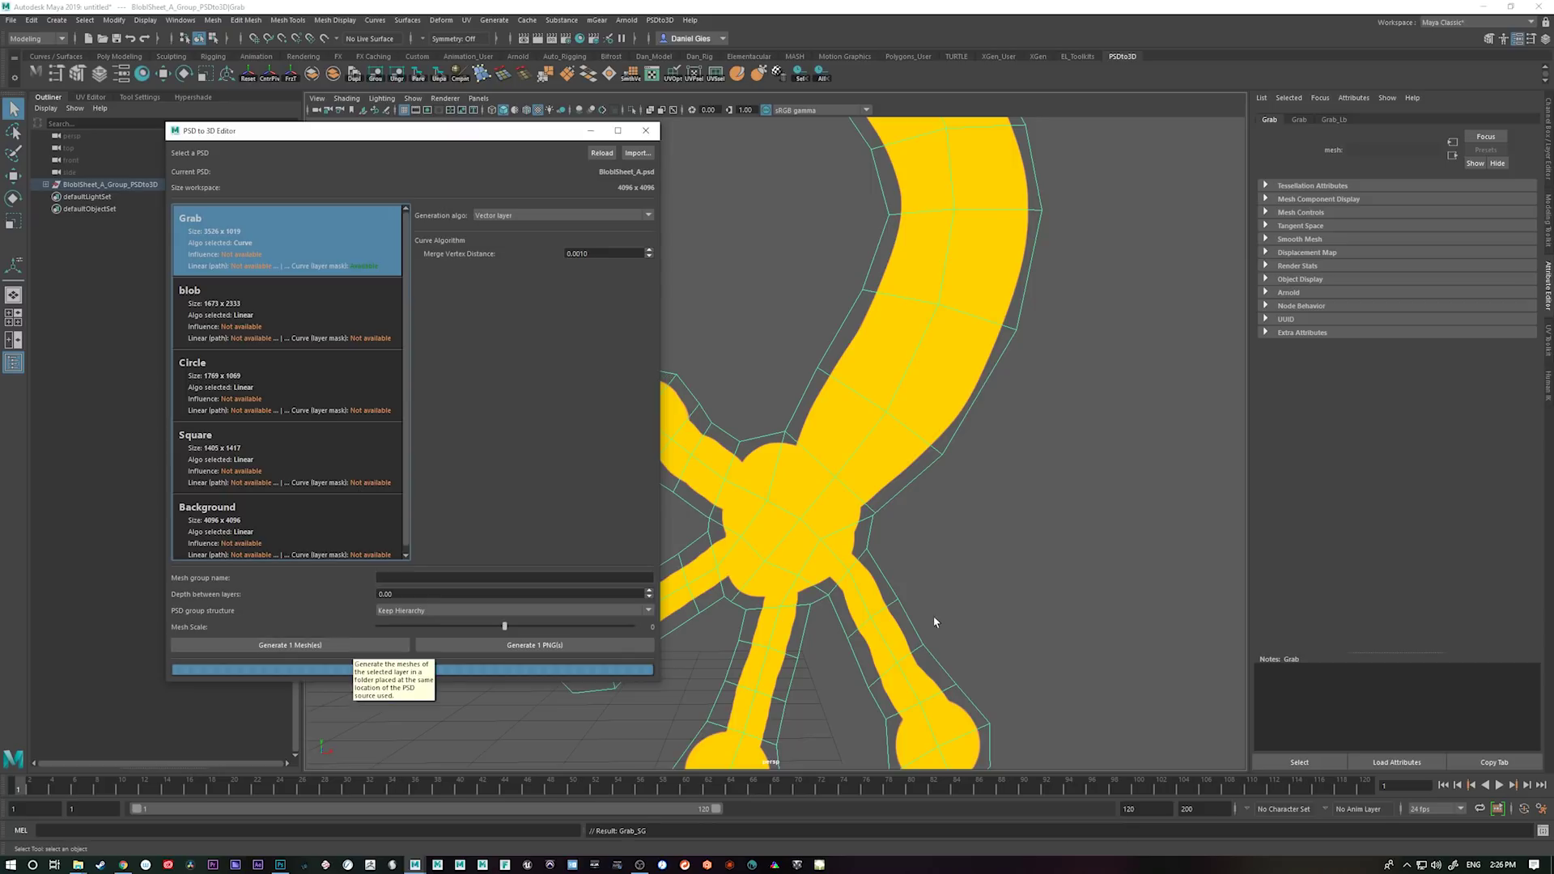
{"action": "scroll", "coordinate": [957, 582], "scroll_direction": "down", "scroll_amount": 4}
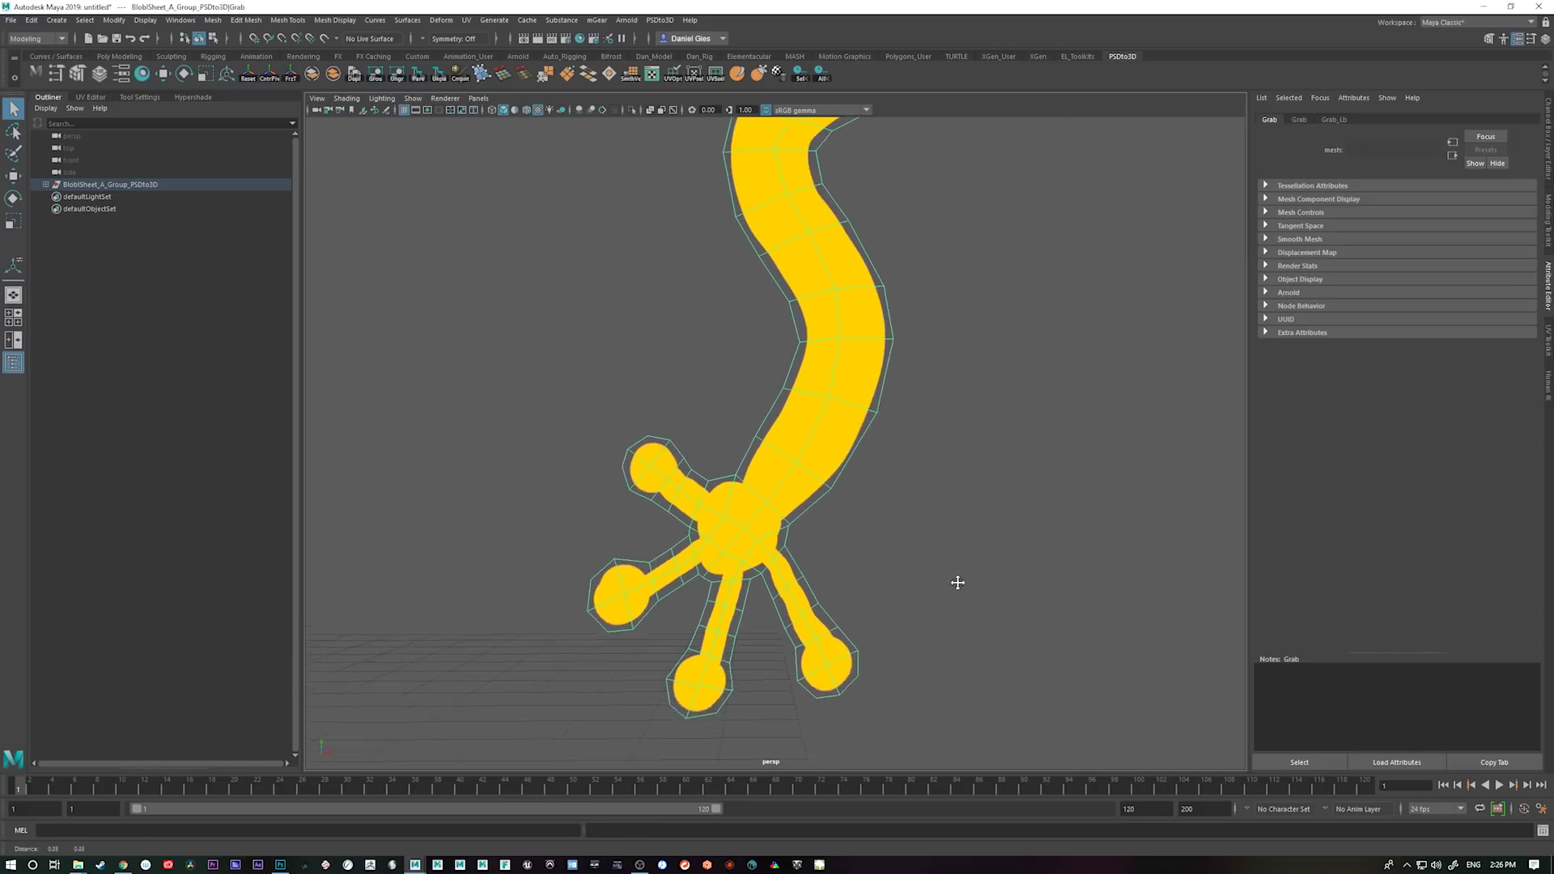
{"action": "mouse_move", "coordinate": [961, 586]}
{"action": "left_mouse_down"}
{"action": "mouse_move", "coordinate": [909, 663]}
{"action": "mouse_move", "coordinate": [912, 572]}
{"action": "mouse_move", "coordinate": [902, 712]}
{"action": "mouse_move", "coordinate": [882, 619]}
{"action": "mouse_move", "coordinate": [1040, 526]}
{"action": "mouse_move", "coordinate": [888, 552]}
{"action": "mouse_move", "coordinate": [948, 588]}
{"action": "left_mouse_up"}
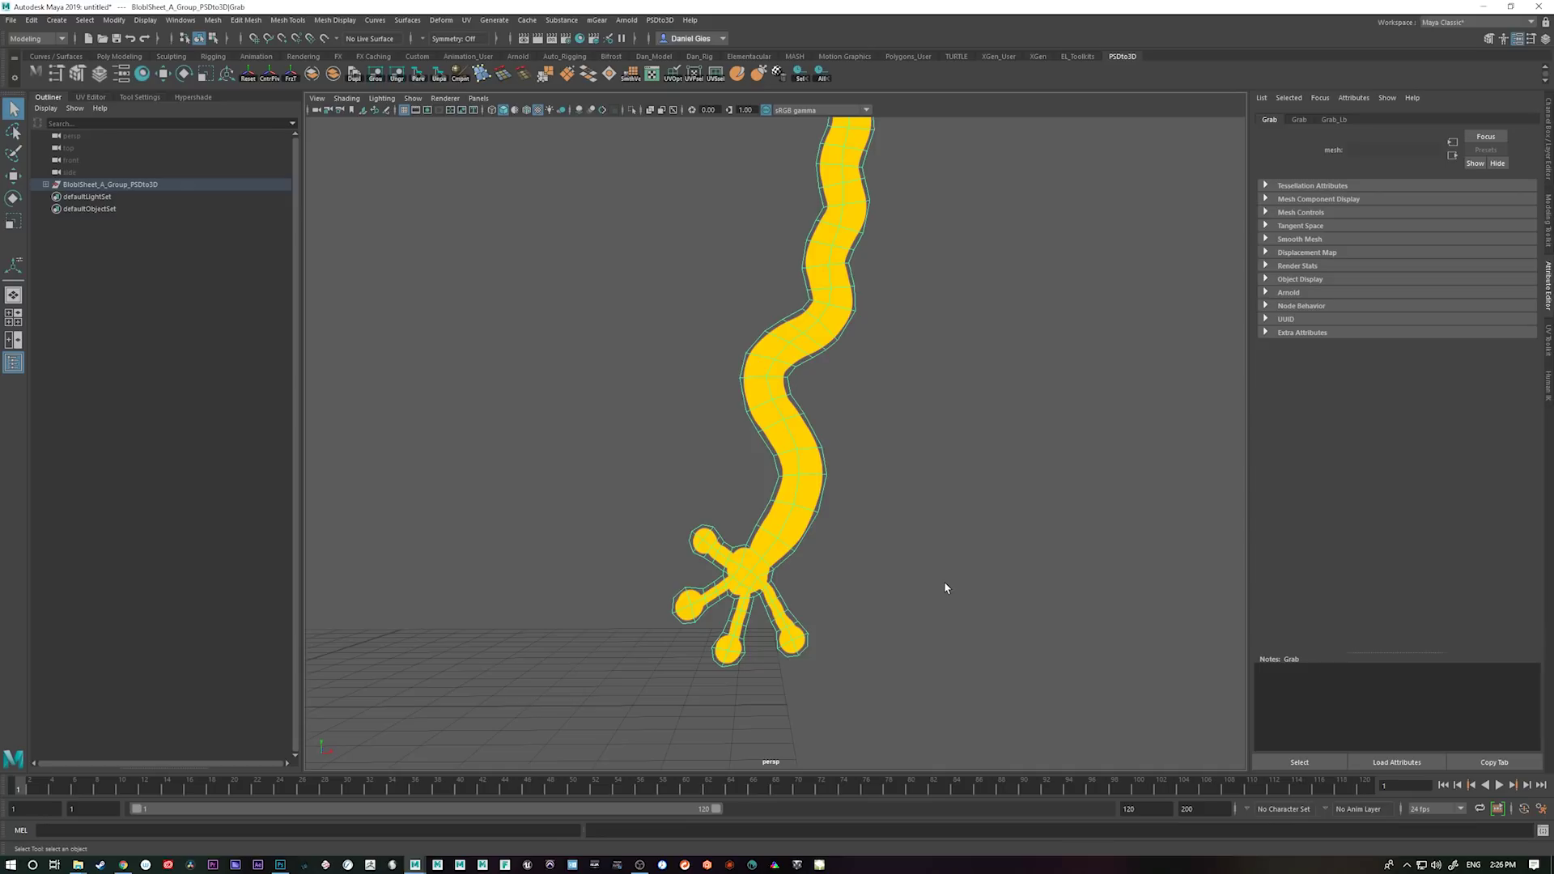
- Switch to Photoshop and deselect all layers in the BlobiSheet_A document
{"action": "left_click", "coordinate": [280, 864]}
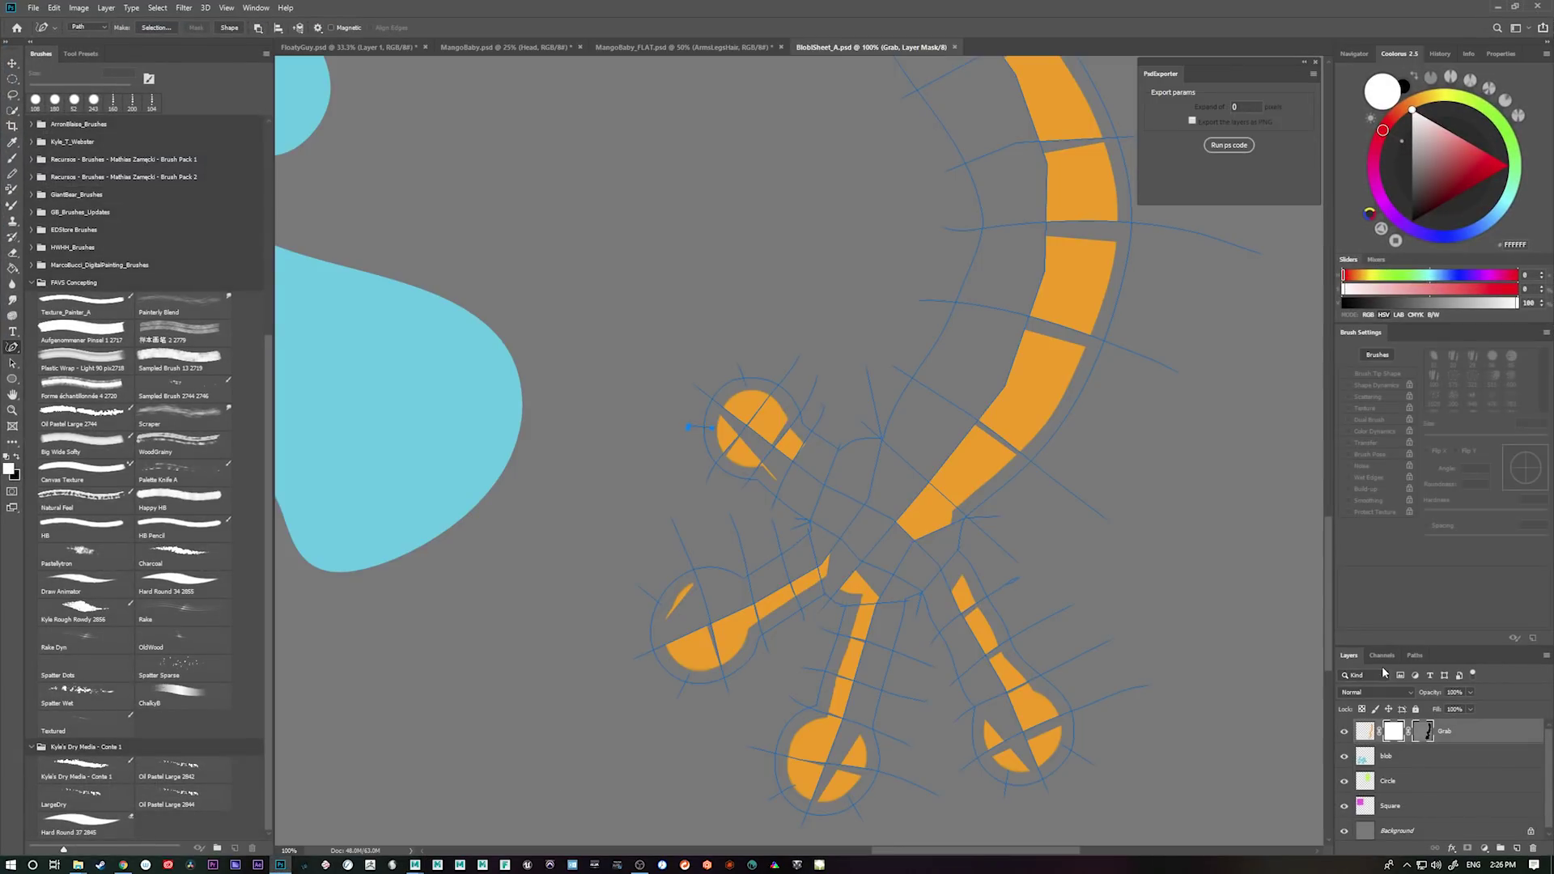
{"action": "key", "text": "ctrl+minus"}
{"action": "key", "text": "ctrl+minus"}
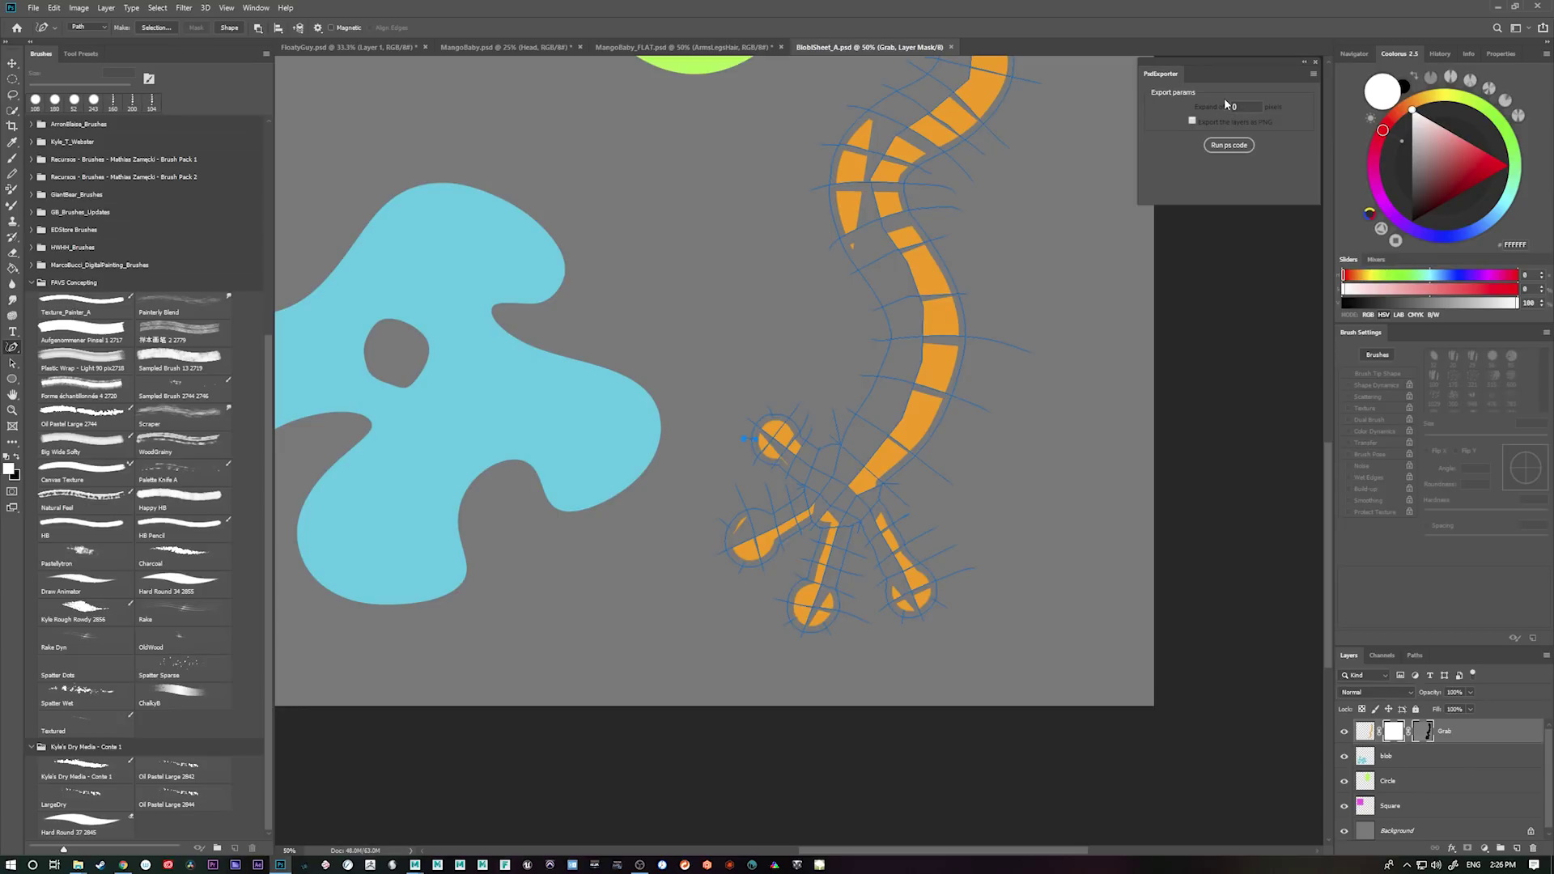
{"action": "left_click", "coordinate": [1459, 767]}
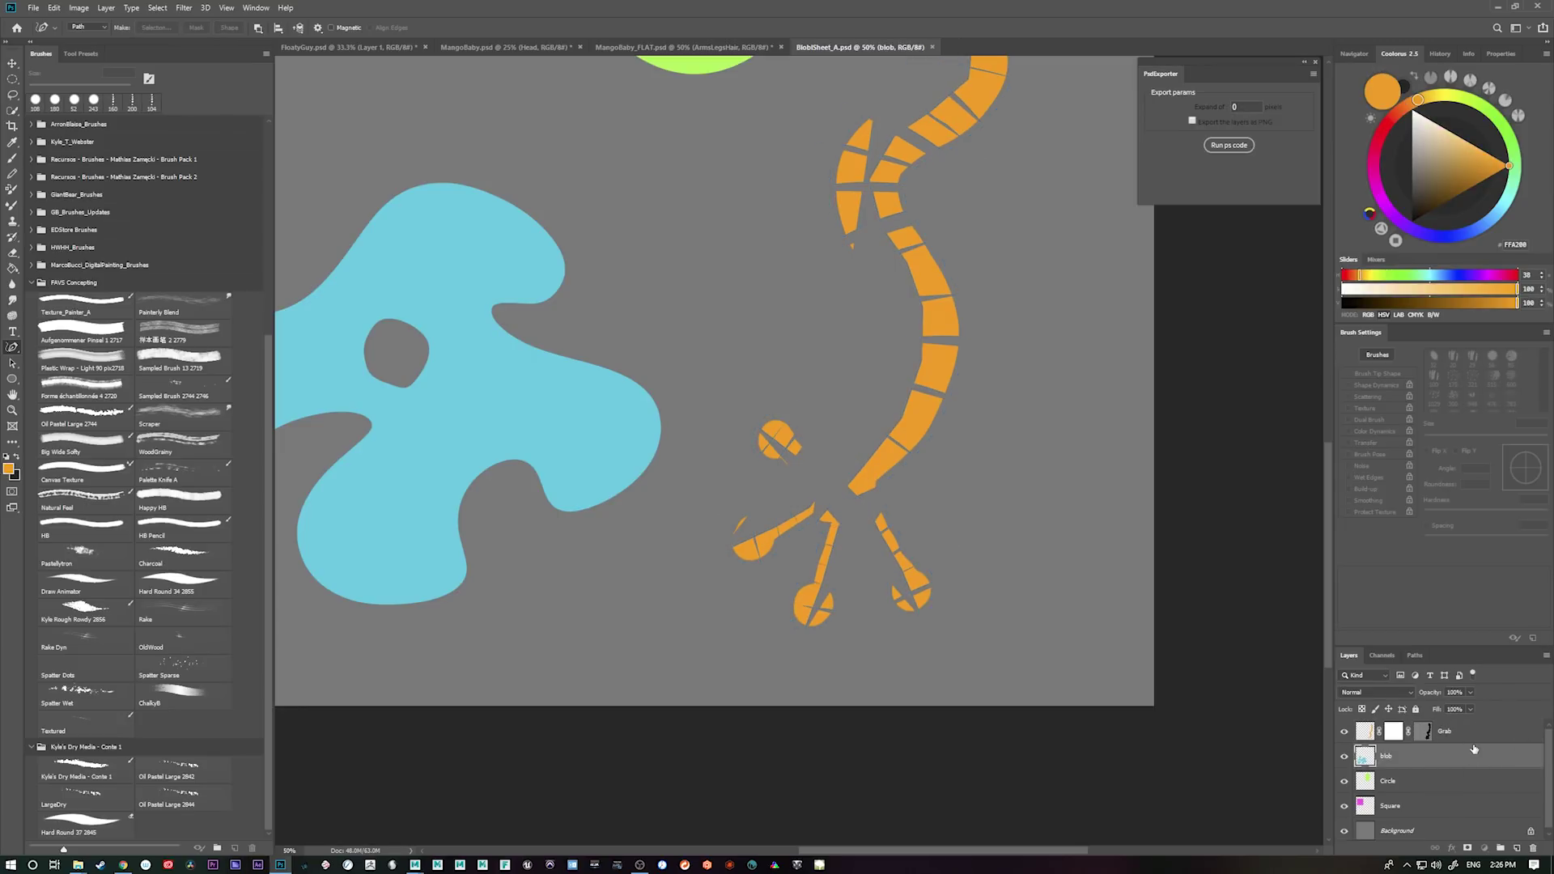
{"action": "left_click", "coordinate": [1483, 759], "text": "ctrl"}
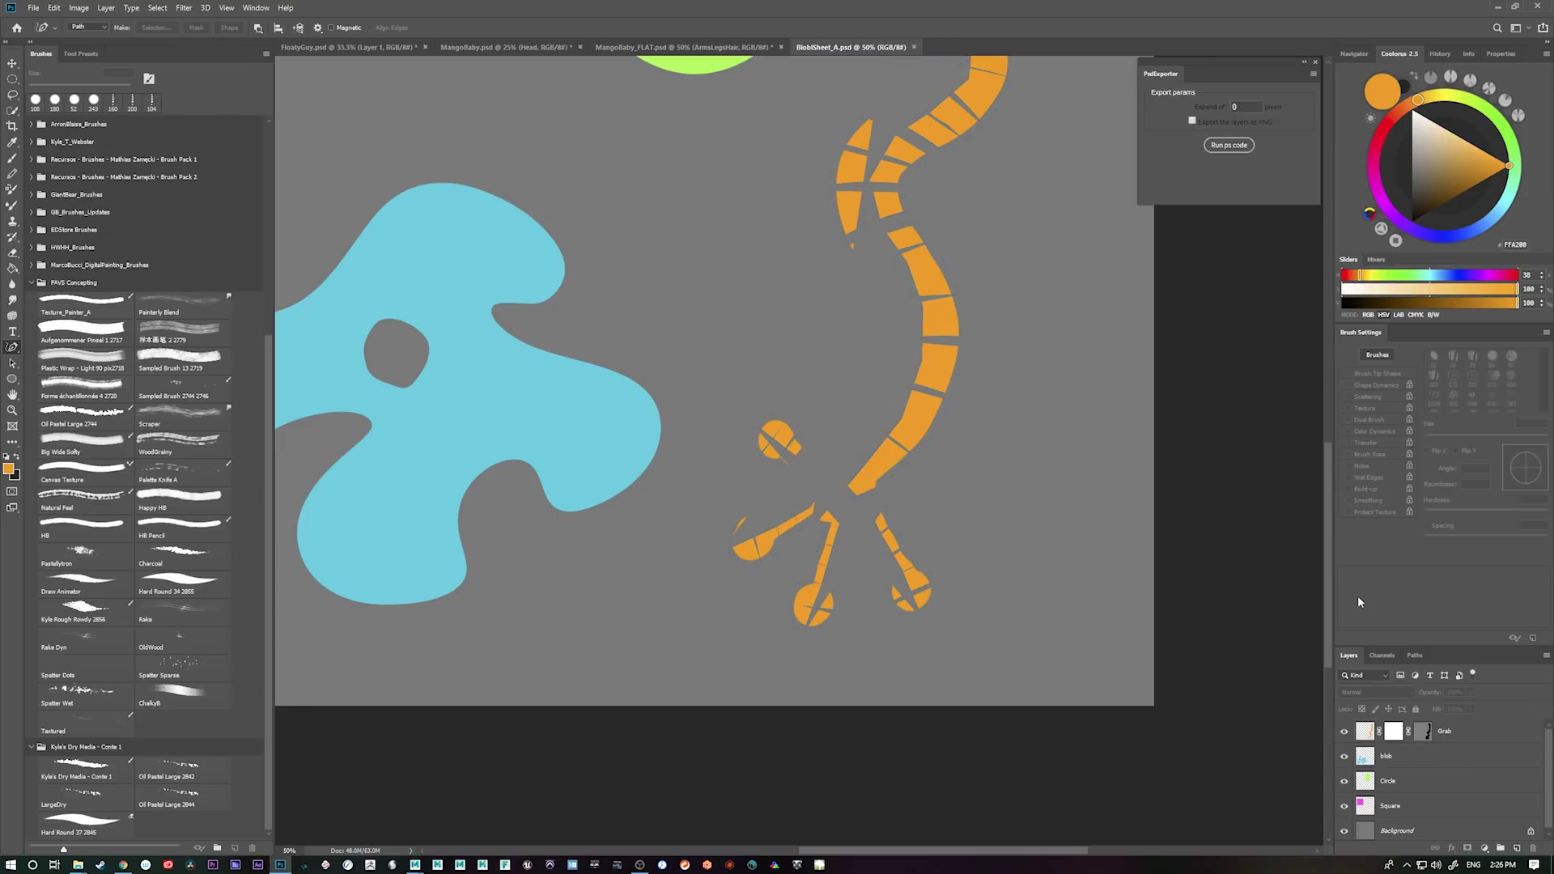
- Export the document with PsdExporter at 0 pixels expansion as BlobiSheet_B.psd in the Avacado folder
{"action": "left_click", "coordinate": [1227, 145]}
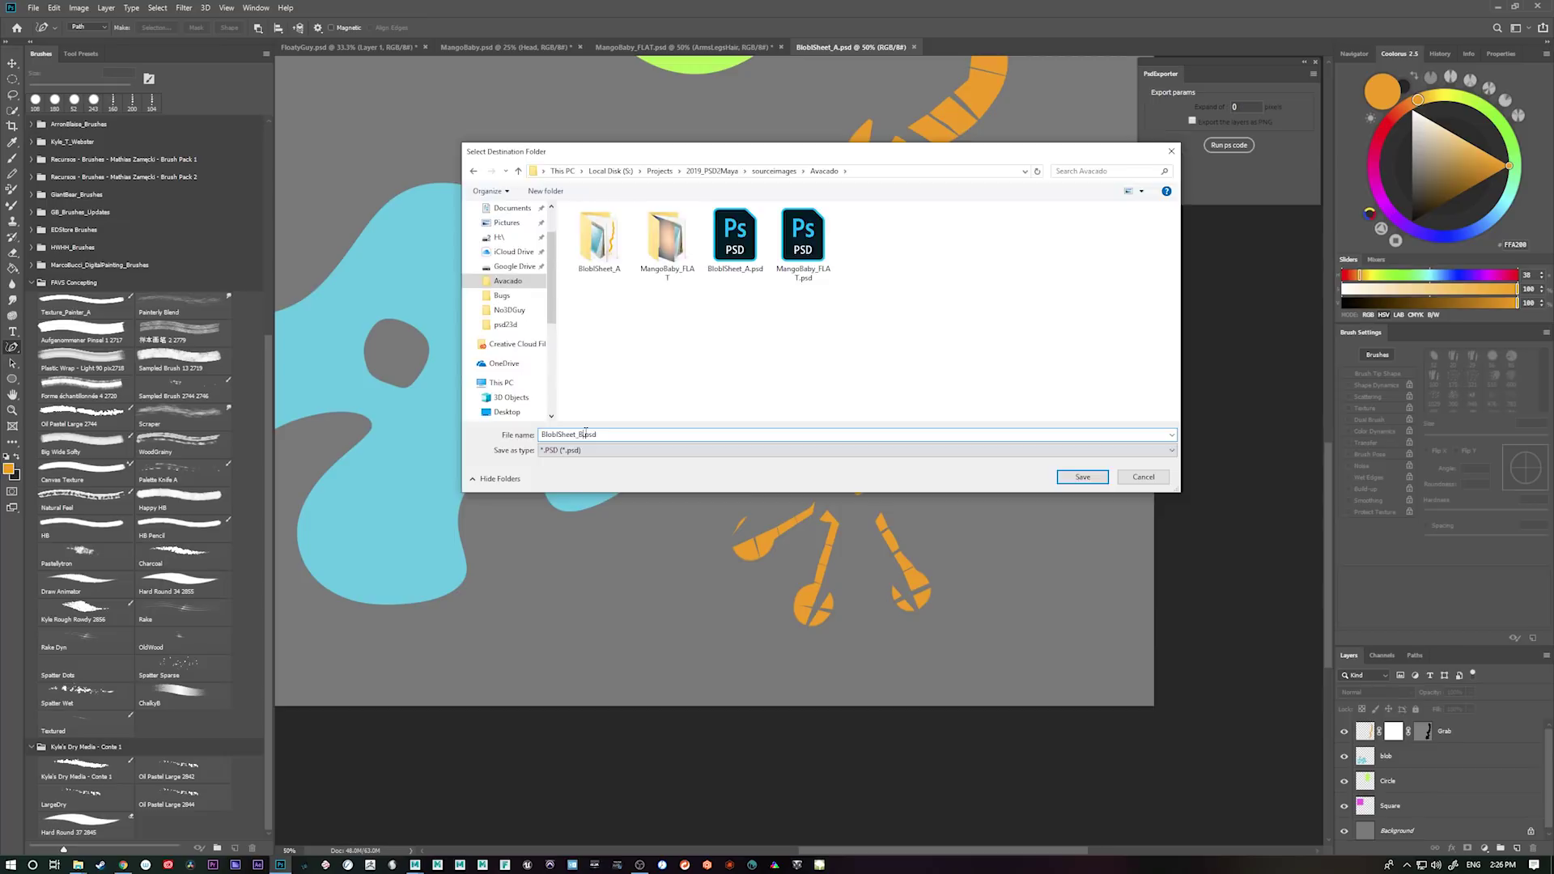
{"action": "key", "text": "Return"}
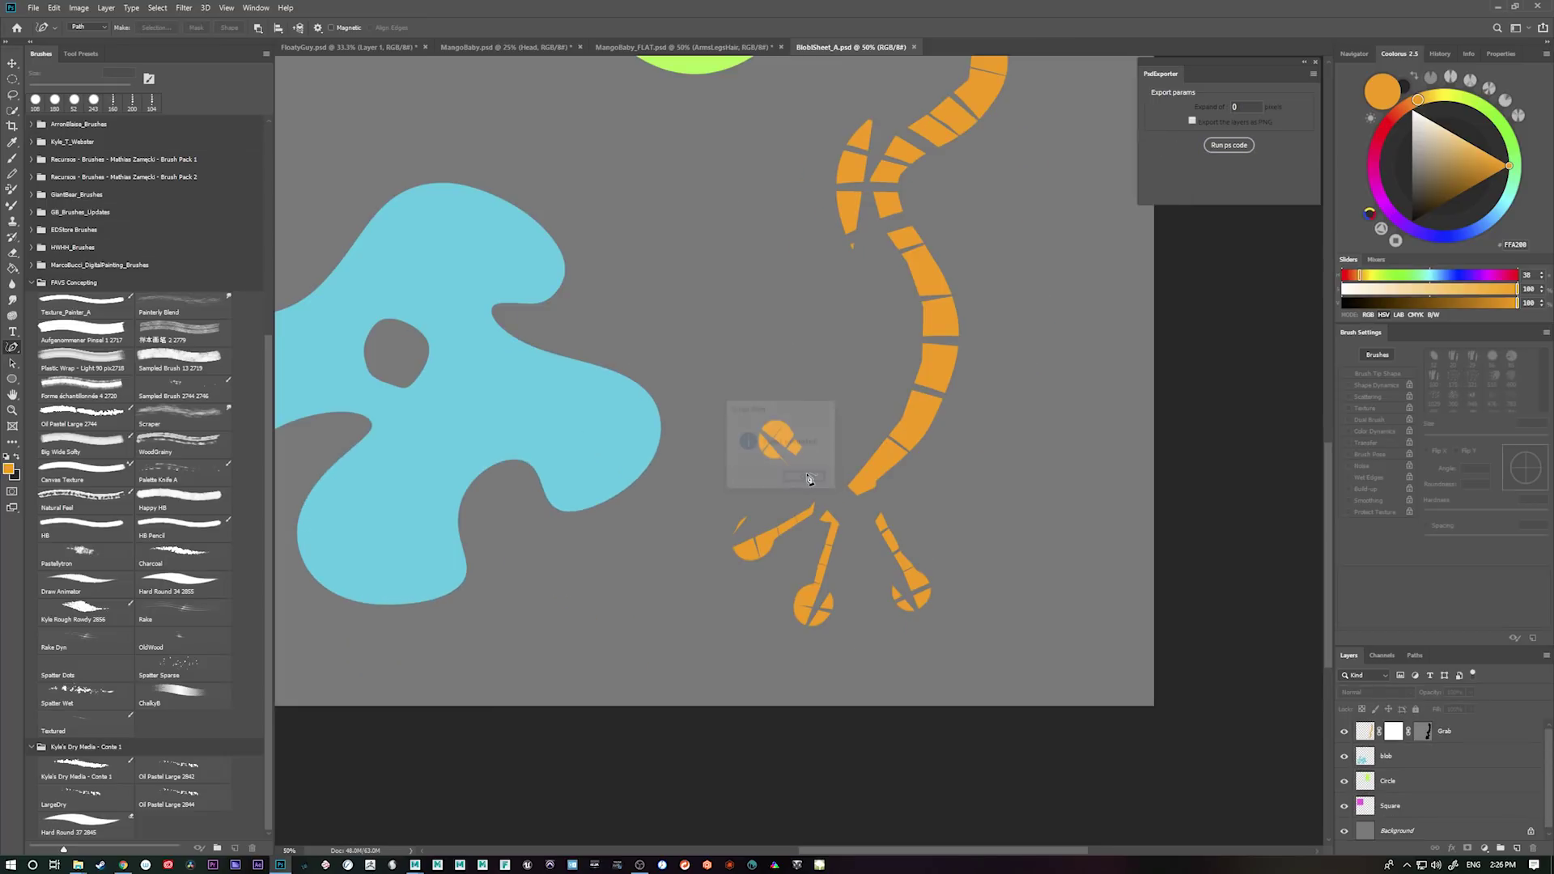
{"action": "left_click", "coordinate": [808, 478]}
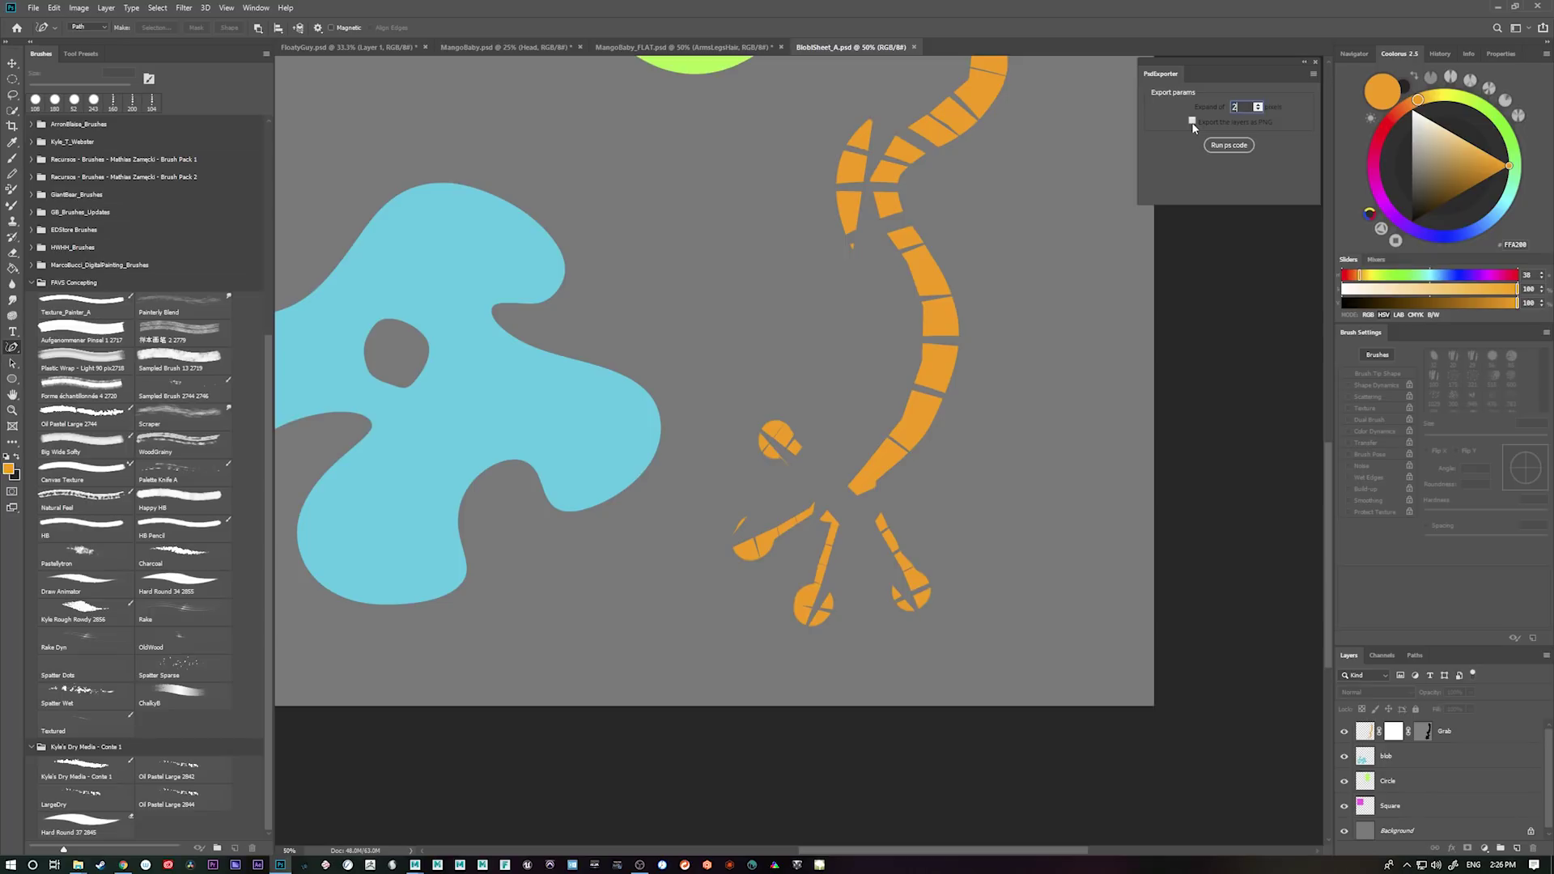
- Set the PsdExporter expansion to 25 pixels and export over BlobiSheet_B.psd in the Avacado folder
{"action": "left_click", "coordinate": [1228, 145]}
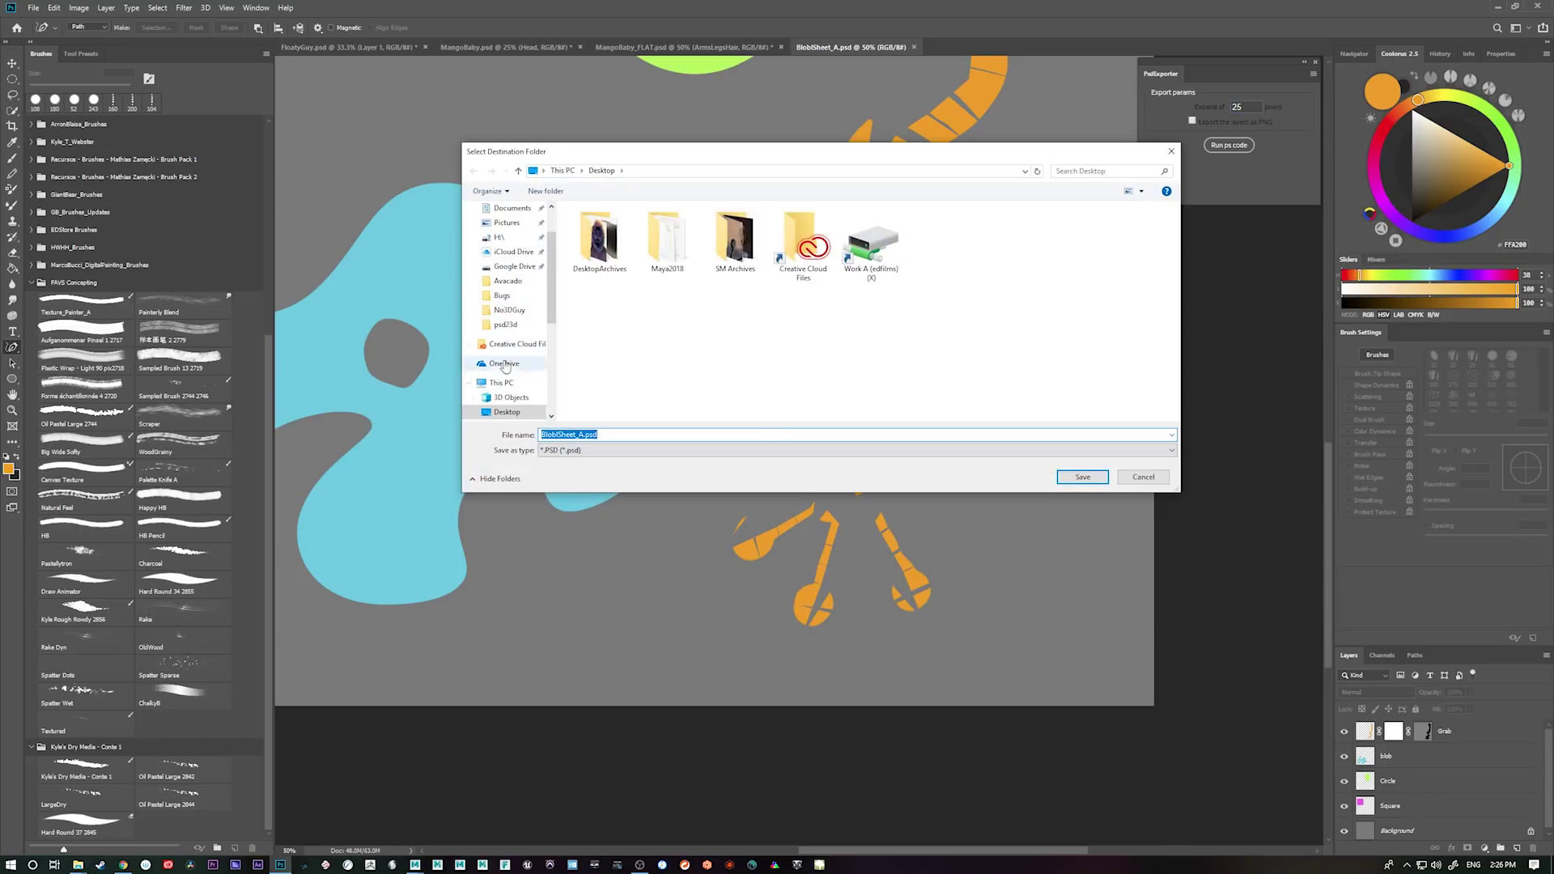
{"action": "left_click", "coordinate": [812, 238]}
{"action": "left_click", "coordinate": [1083, 477]}
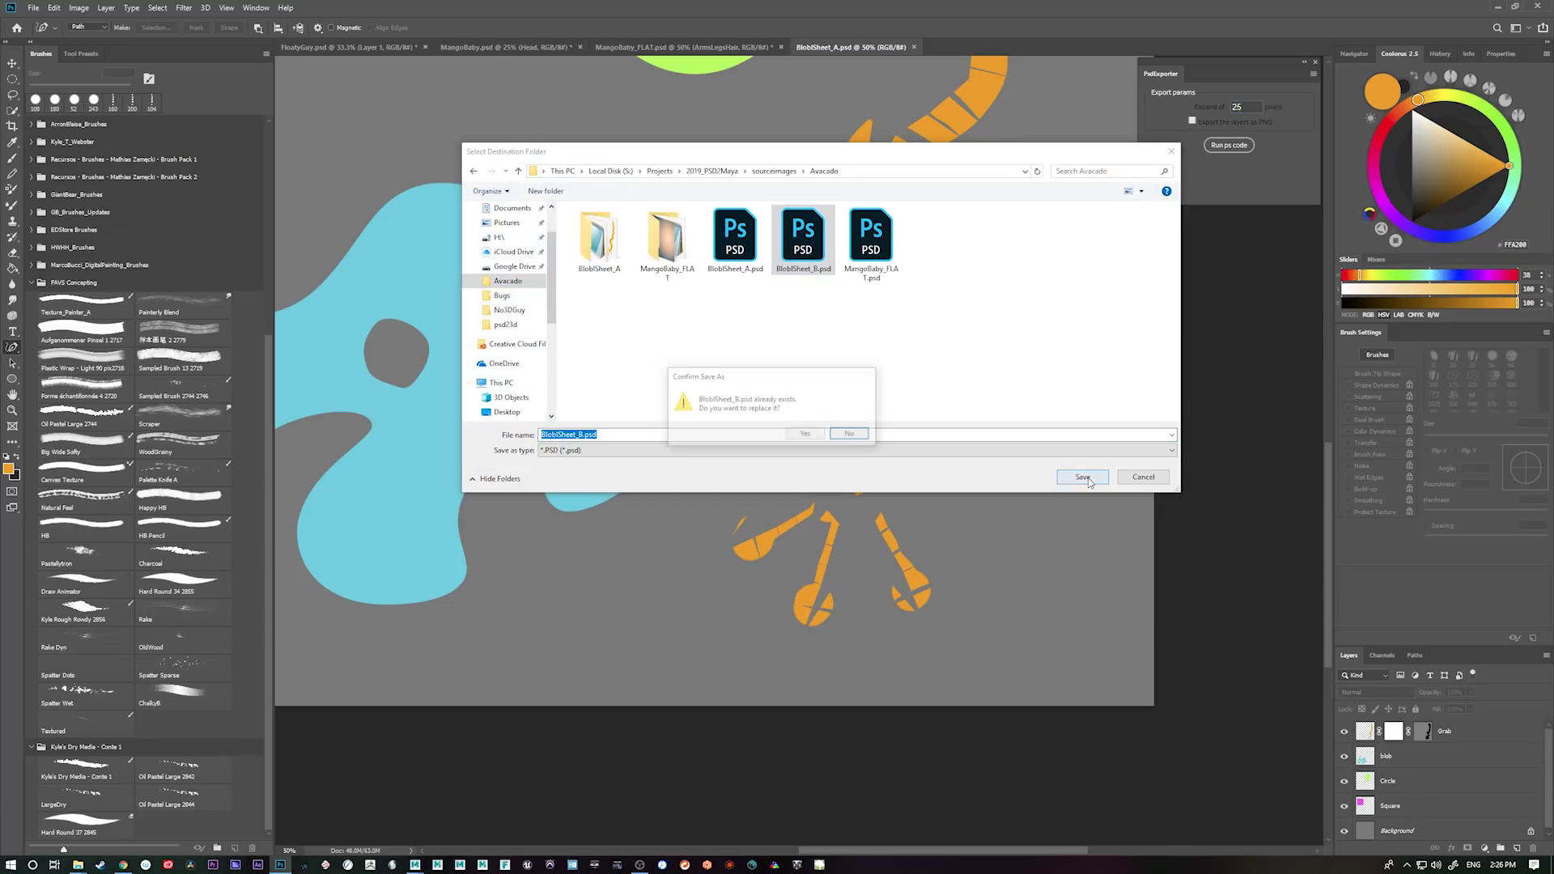
{"action": "left_click", "coordinate": [805, 435]}
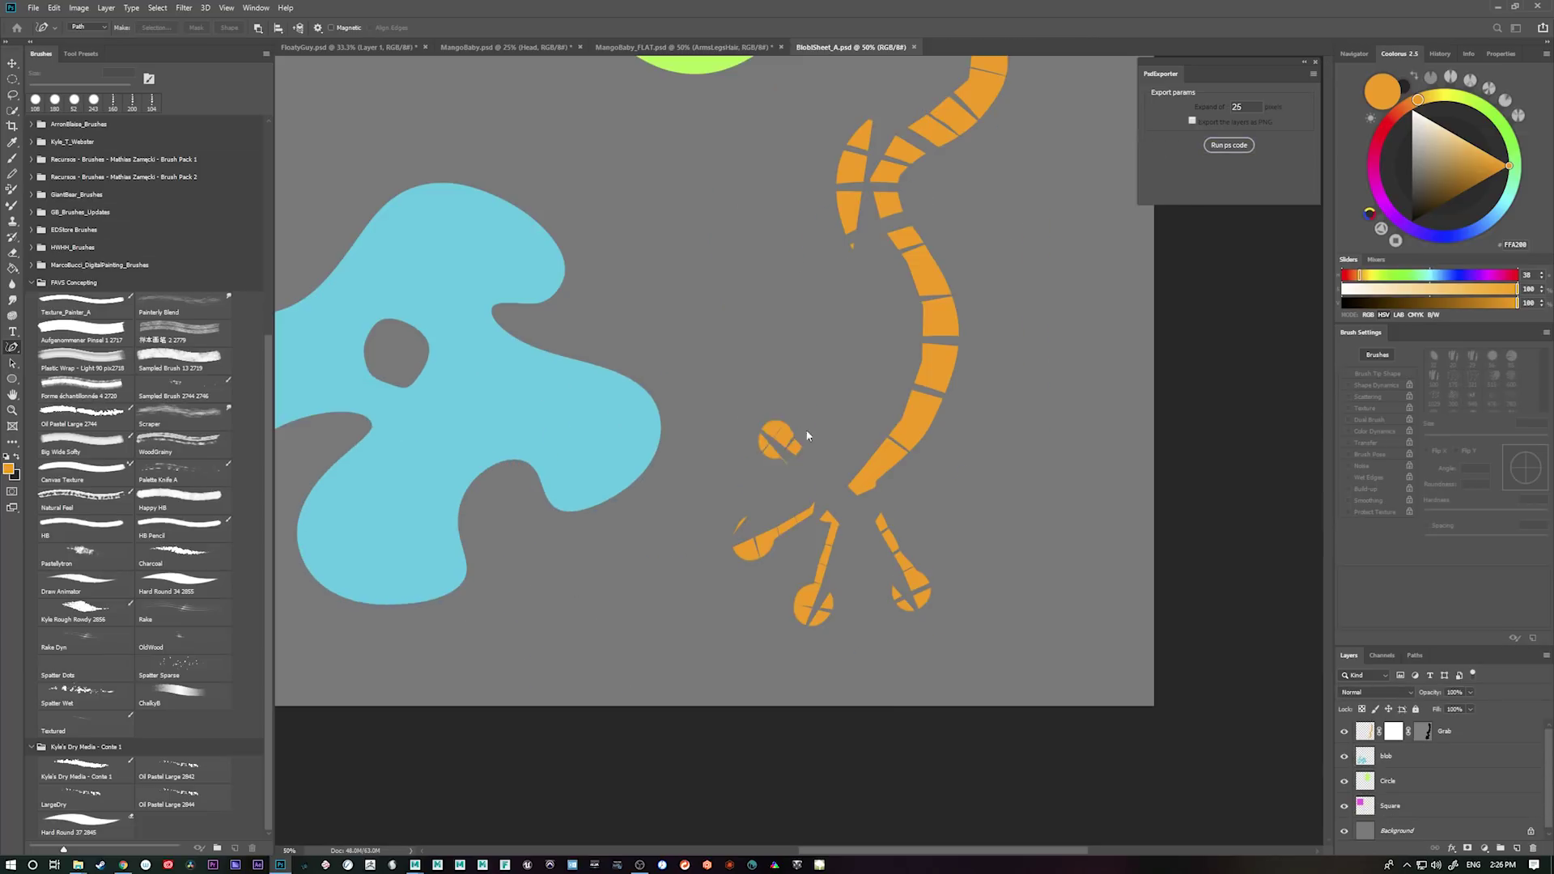
{"action": "left_click", "coordinate": [801, 479]}
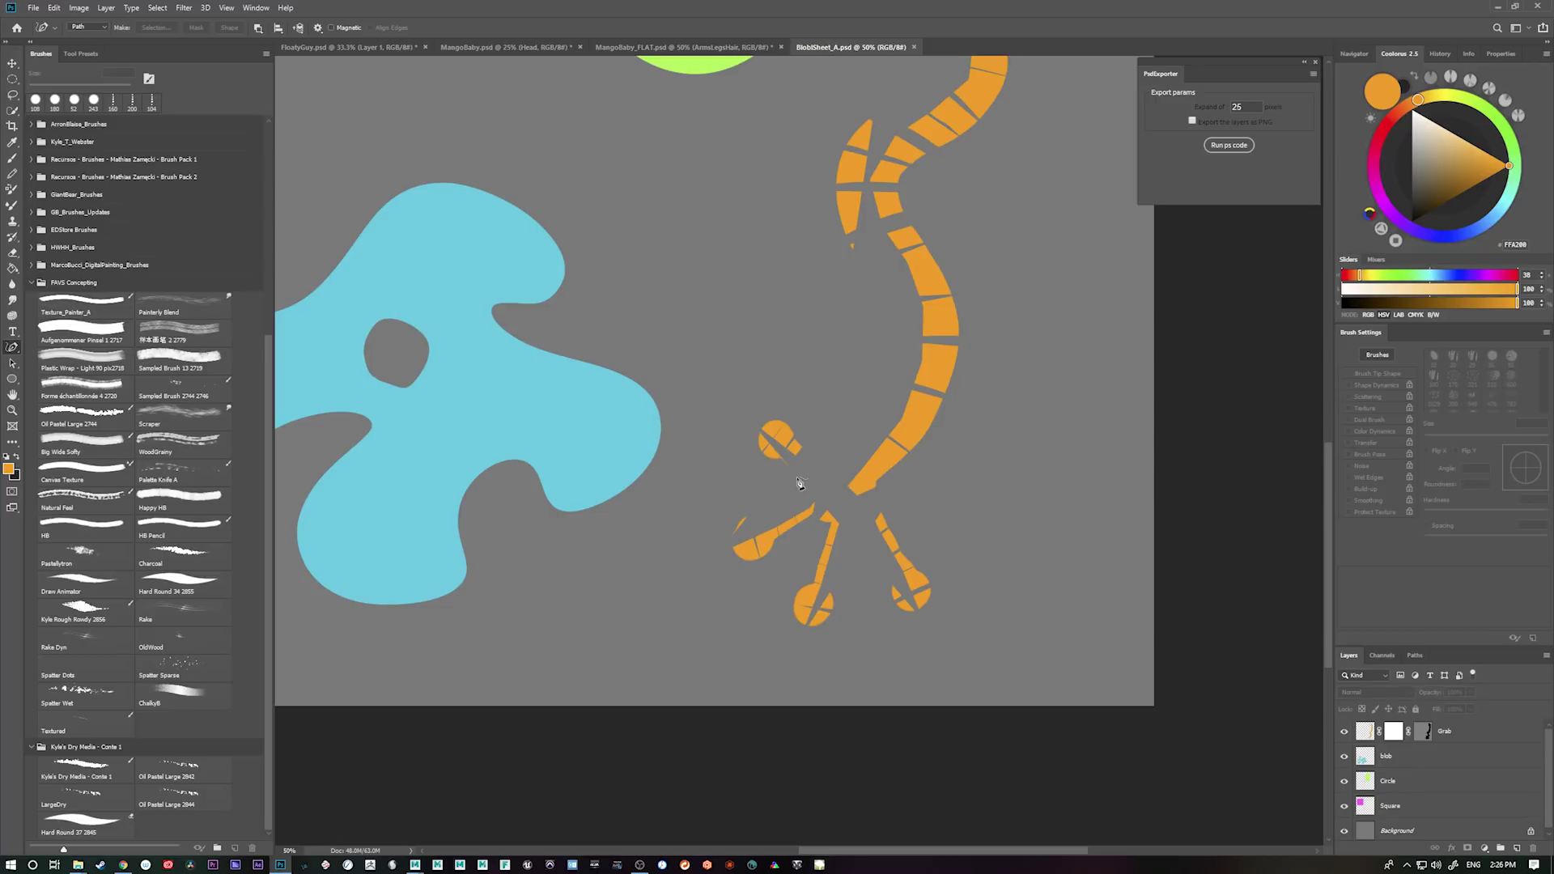
- Switch to Maya, start a new scene and import BlobiSheet_B.psd into the PSD to 3D Editor
{"action": "left_click", "coordinate": [1496, 7]}
{"action": "left_click_drag", "start_coordinate": [664, 516], "coordinate": [649, 515]}
{"action": "key", "text": "ctrl+n"}
{"action": "left_click", "coordinate": [776, 437]}
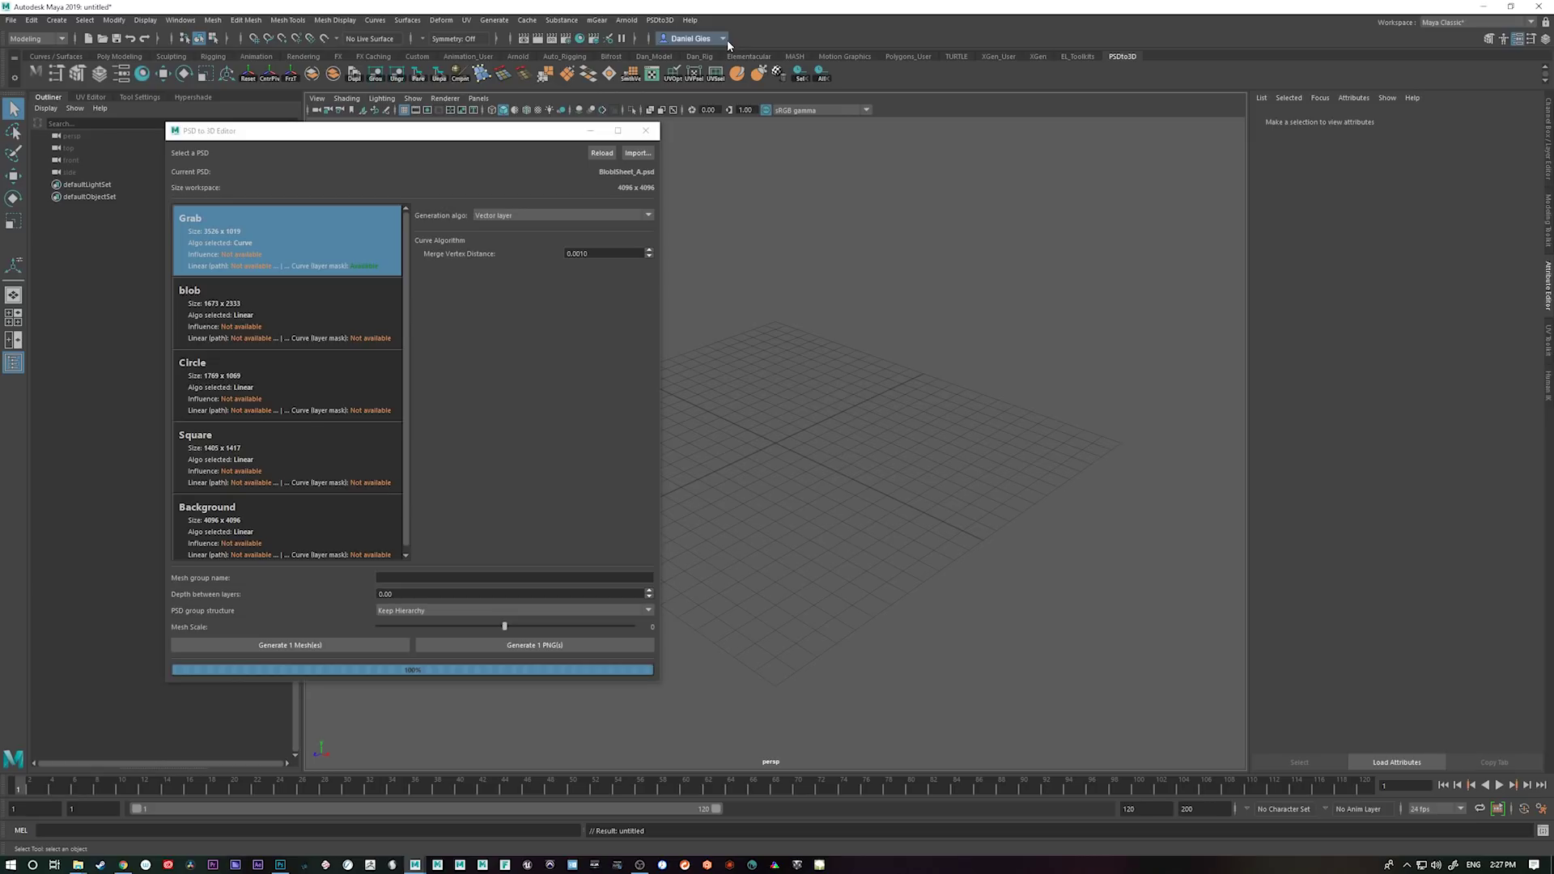
{"action": "left_click", "coordinate": [636, 153]}
{"action": "double_click", "coordinate": [525, 242]}
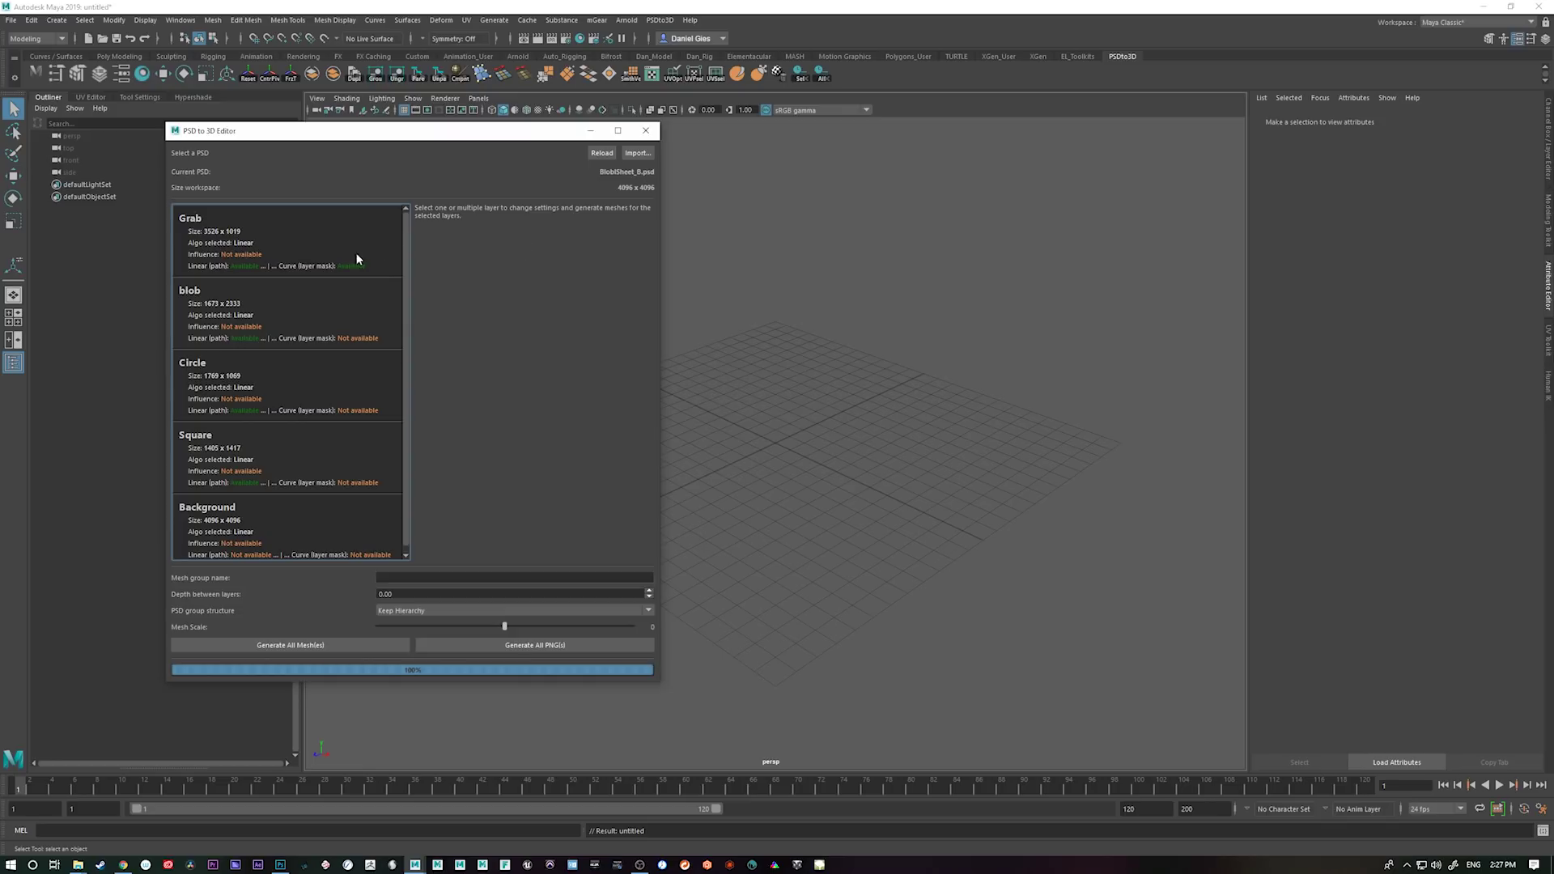
- Set the Grab layer's generation algorithm to Vector layer with a merge vertex distance of 0.0010
{"action": "left_click", "coordinate": [357, 253]}
{"action": "left_click", "coordinate": [534, 214]}
{"action": "left_click", "coordinate": [531, 230]}
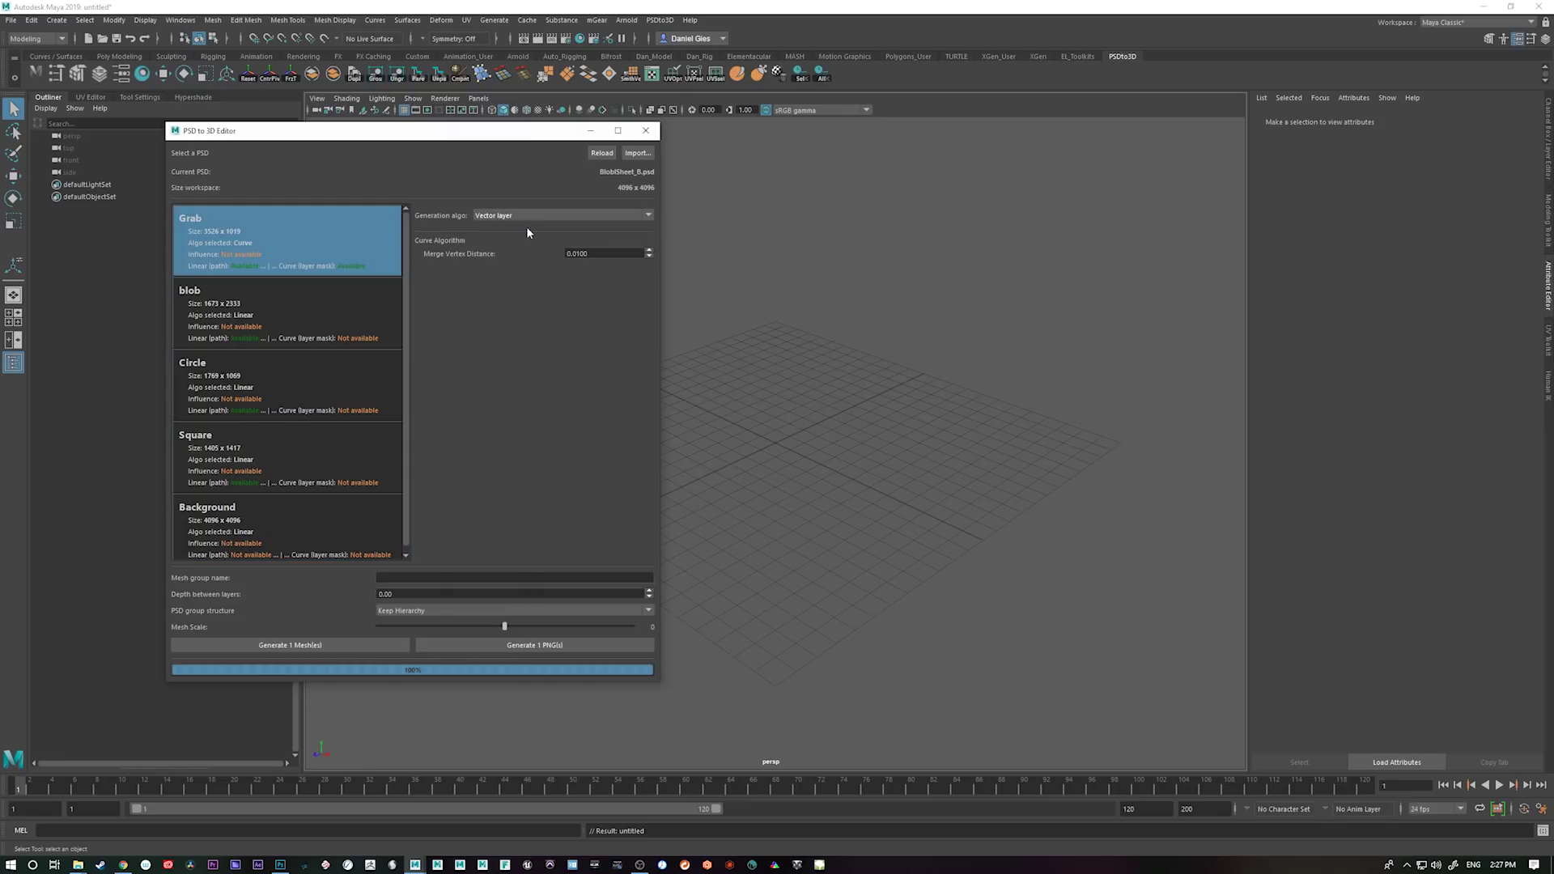
{"action": "left_click", "coordinate": [649, 256]}
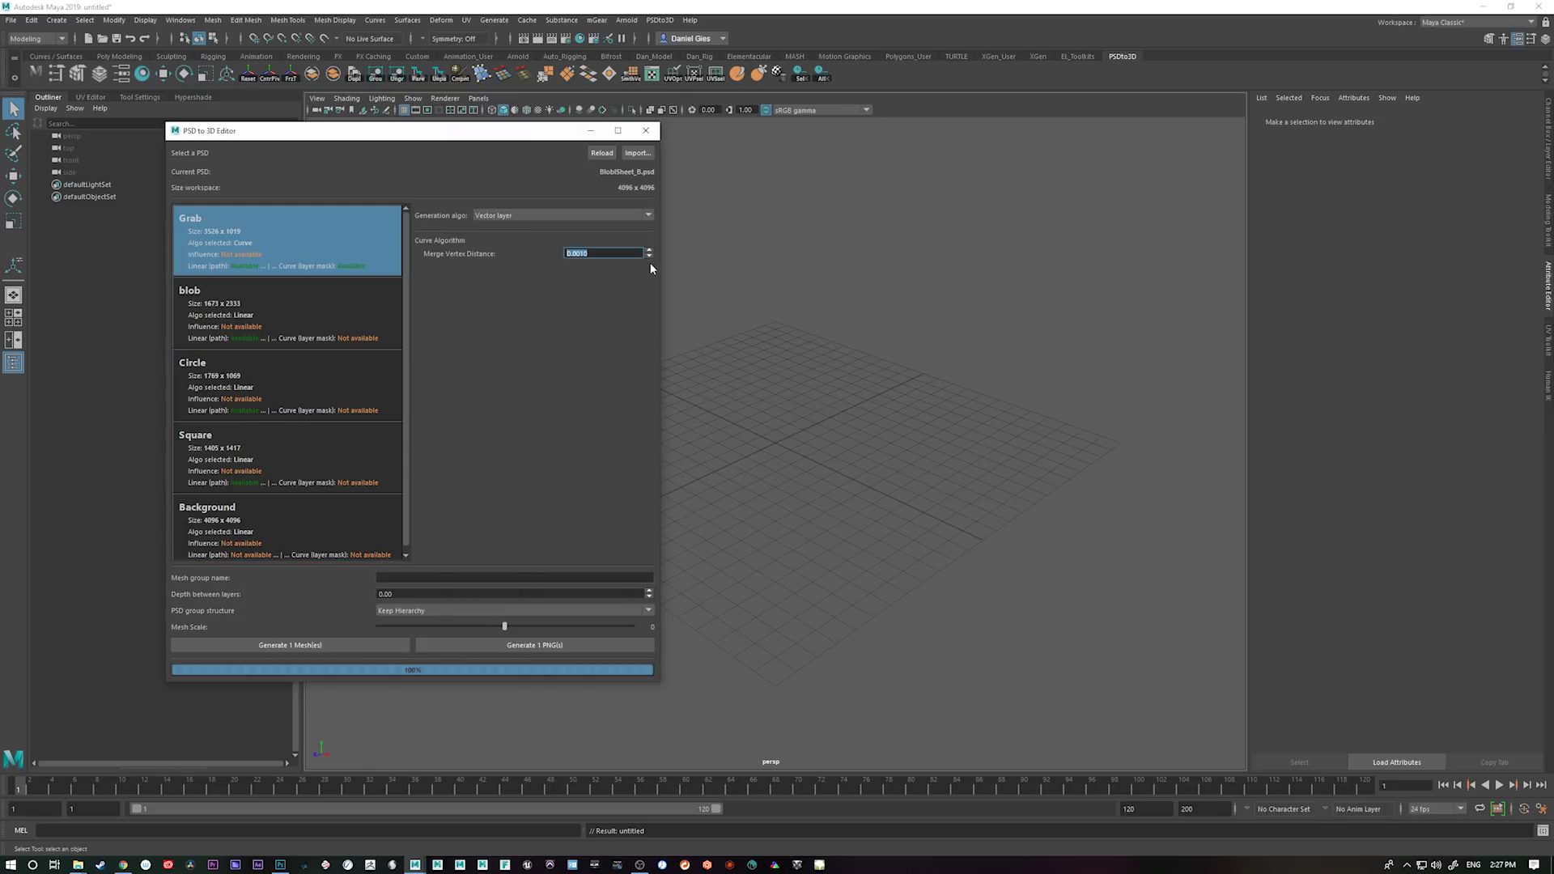
- Set the Linear algorithm's polygon number to 500 for the blob, Circle and Square layers
{"action": "left_click", "coordinate": [297, 324]}
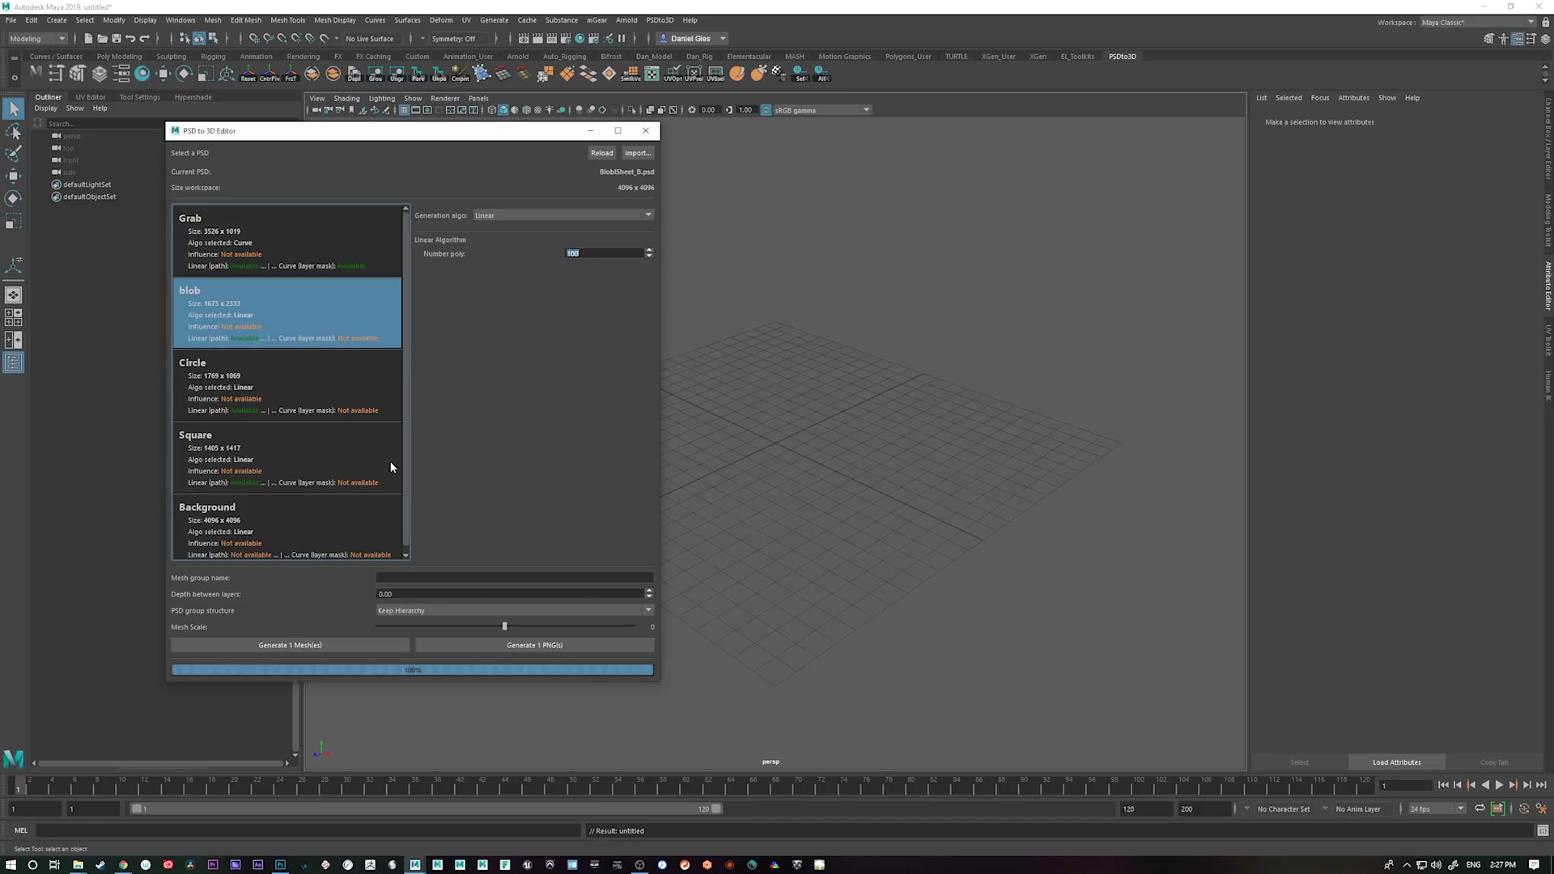
{"action": "left_click", "coordinate": [352, 469], "text": "shift"}
{"action": "type", "text": "500"}
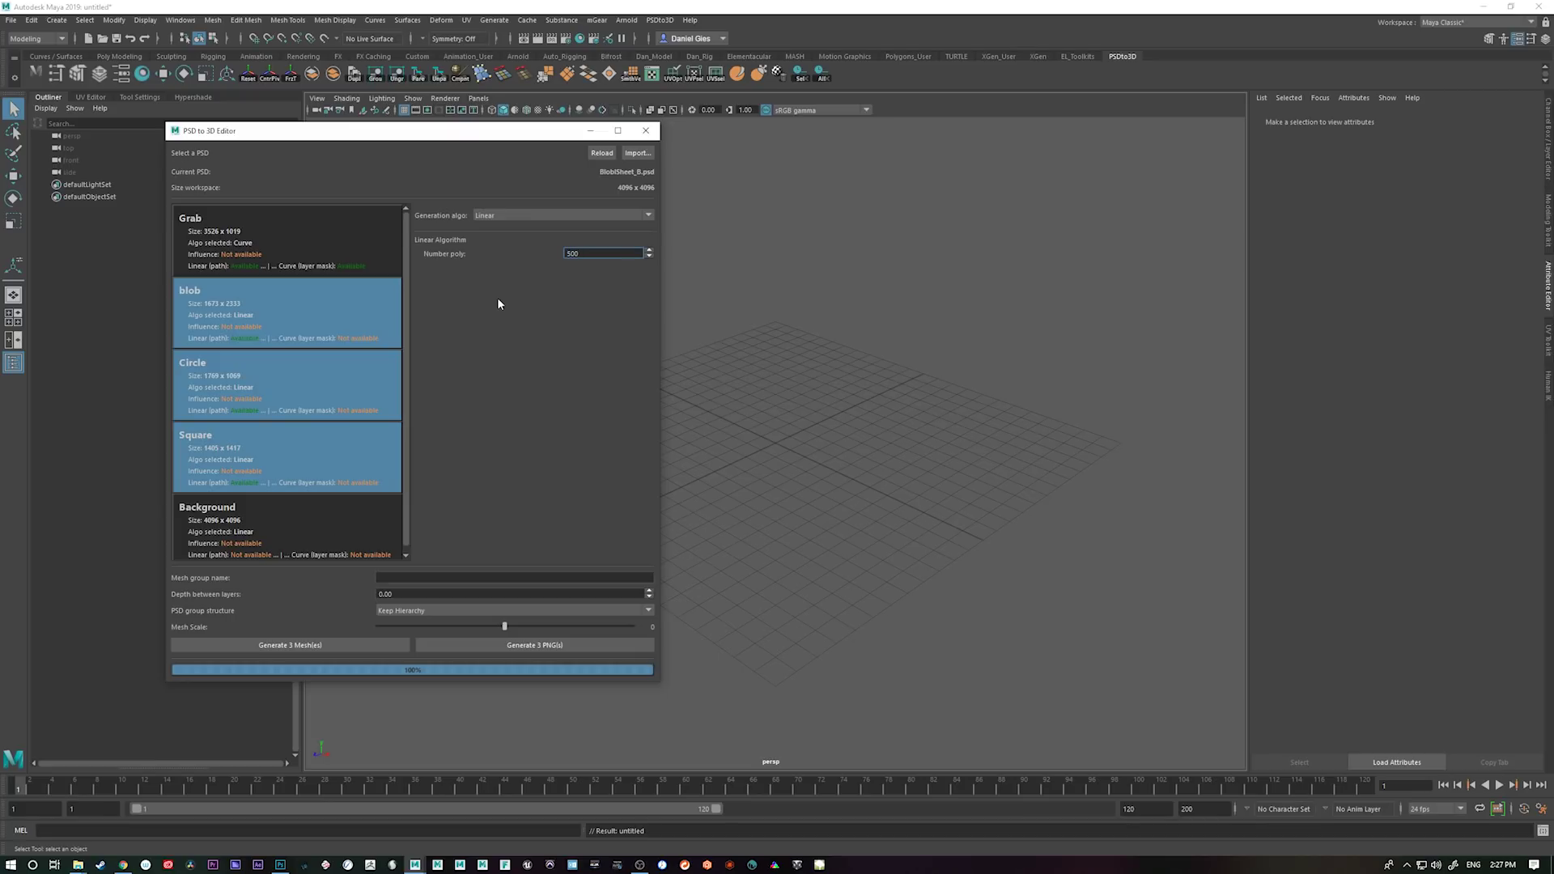
- Set the Background layer's polygon number to 1 and generate all meshes with a 5.00 depth between layers
{"action": "left_click", "coordinate": [262, 520]}
{"action": "left_click_drag", "start_coordinate": [585, 255], "coordinate": [460, 322]}
{"action": "type", "text": "1"}
{"action": "key", "text": "Return"}
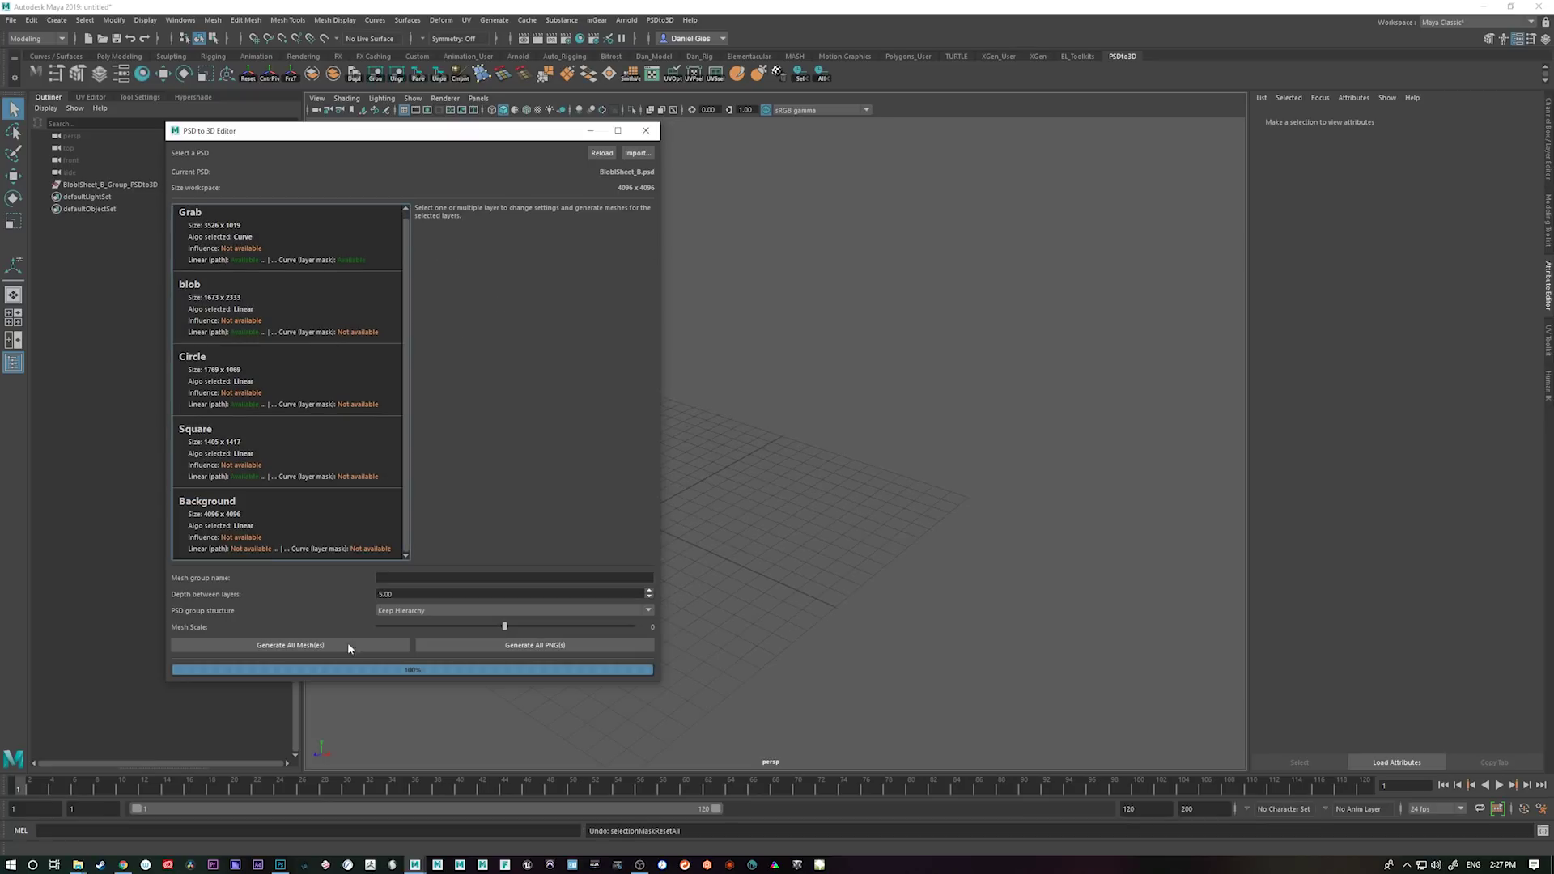
{"action": "left_click", "coordinate": [347, 647]}
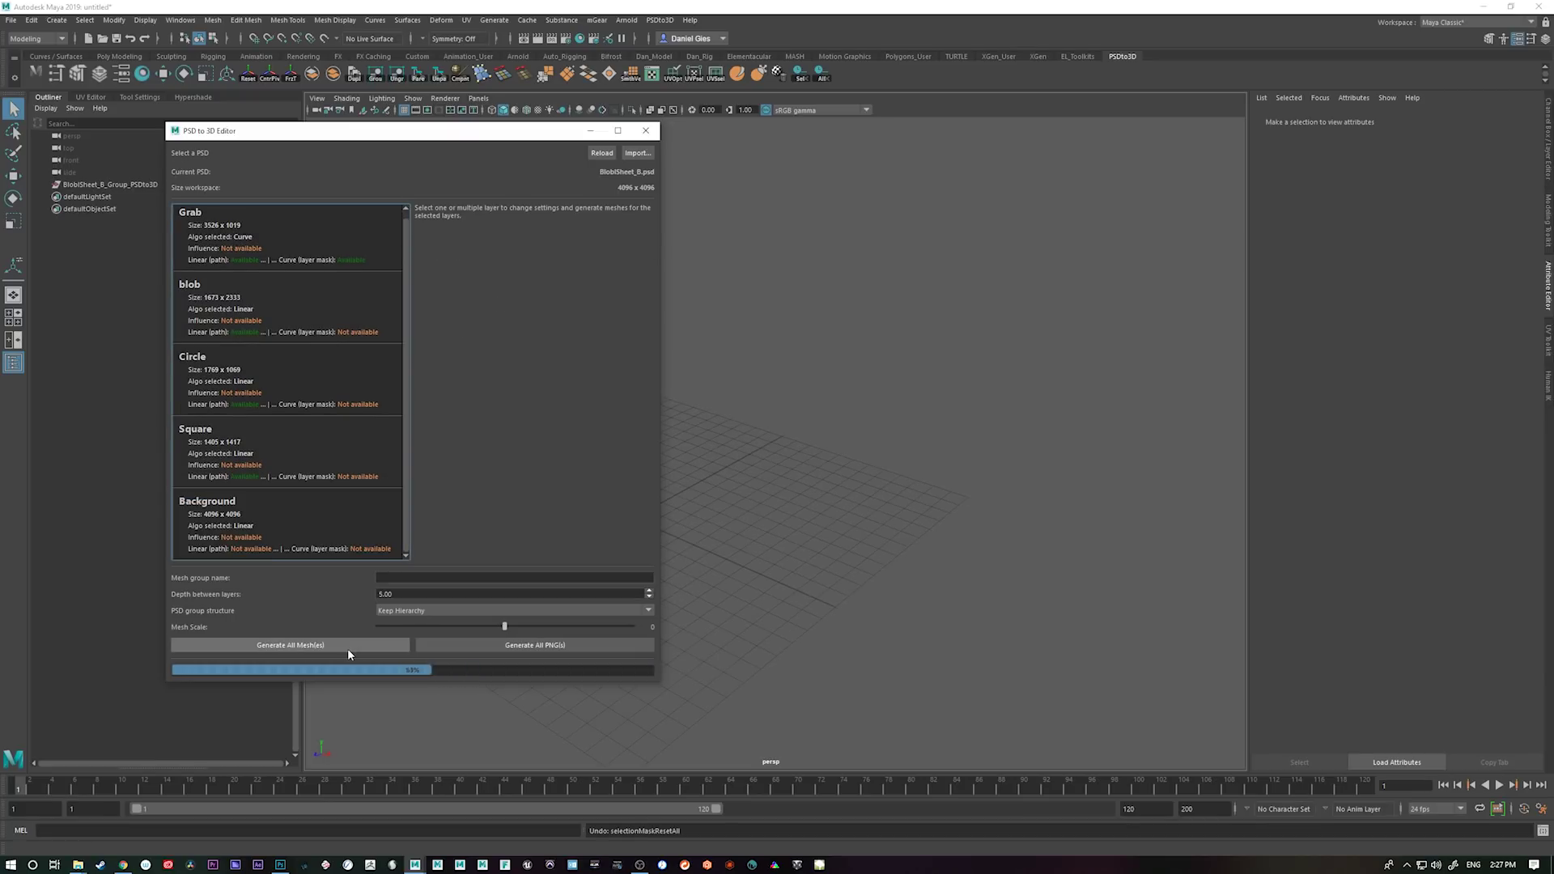
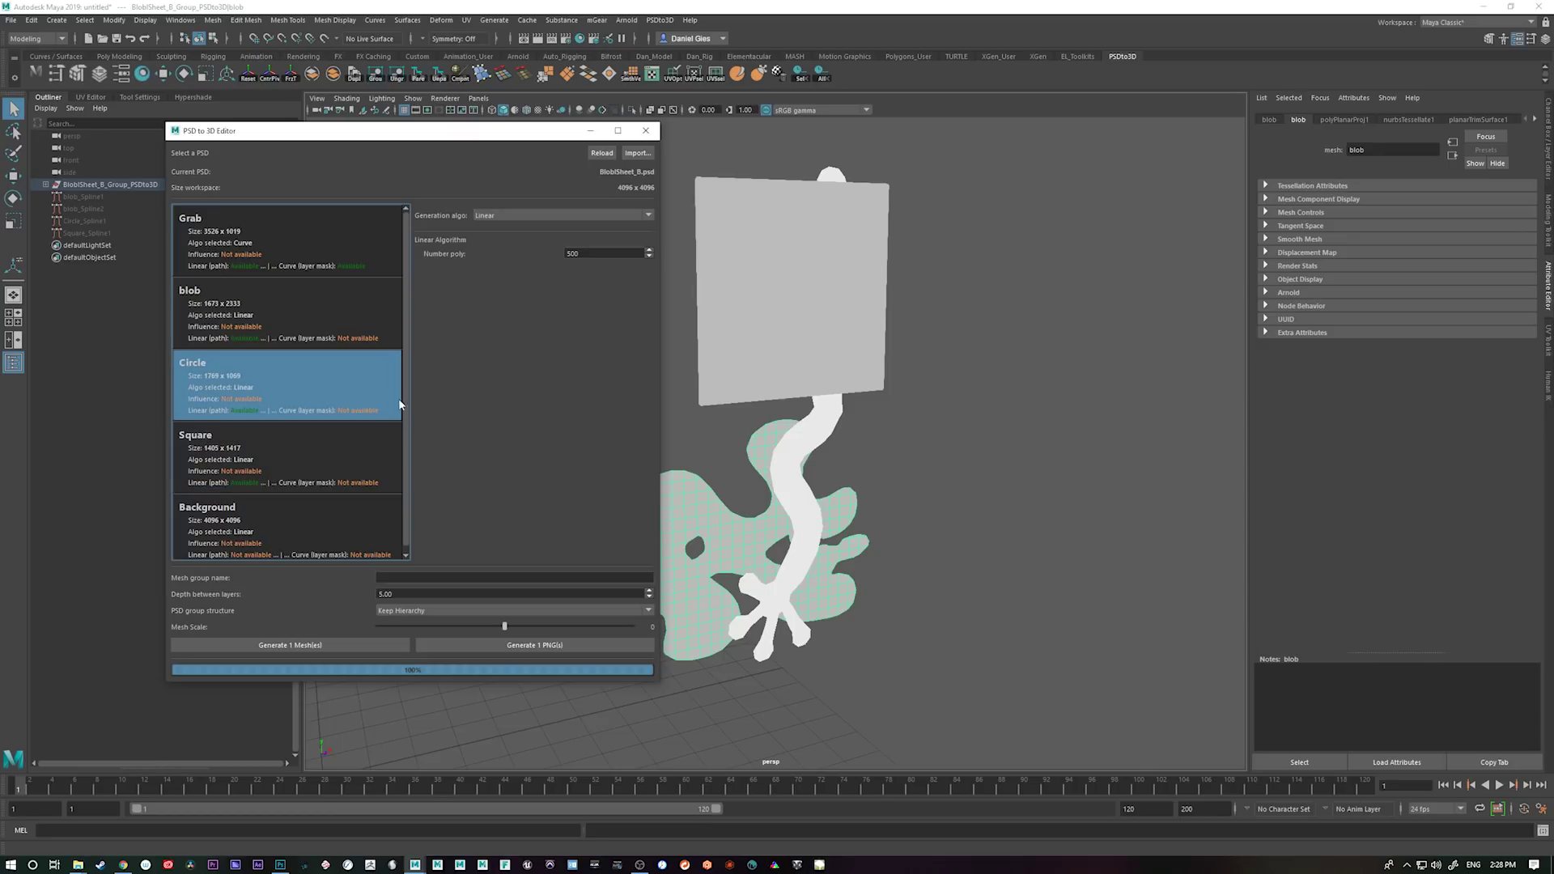
- Generate PNG textures for the Grab, blob, Circle and Square layers and display the meshes textured in the viewport
{"action": "left_click", "coordinate": [366, 244], "text": "shift"}
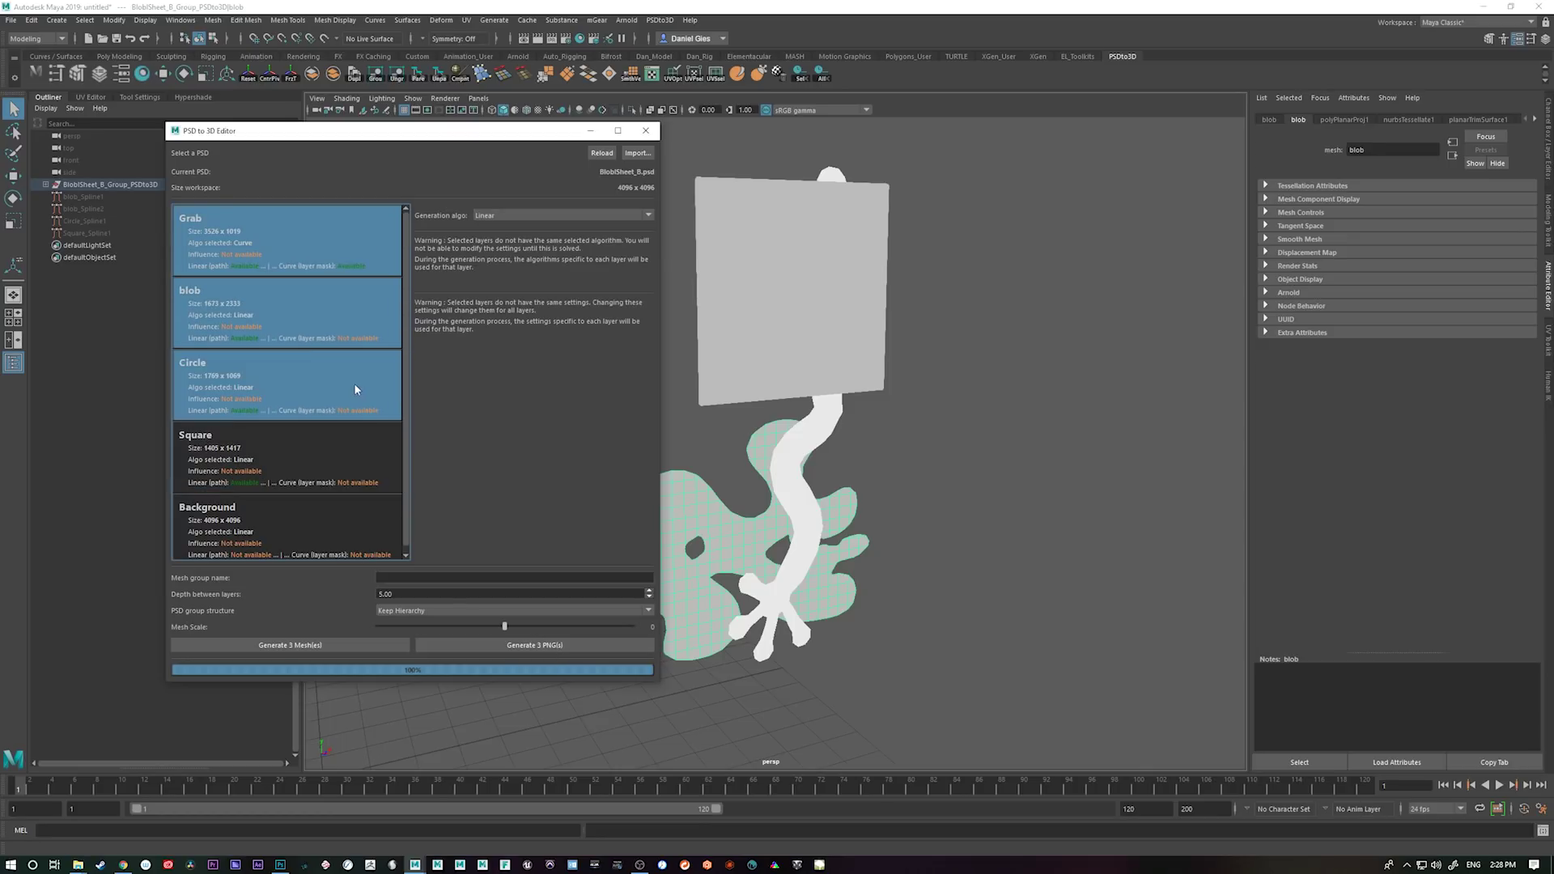
{"action": "left_click", "coordinate": [557, 646]}
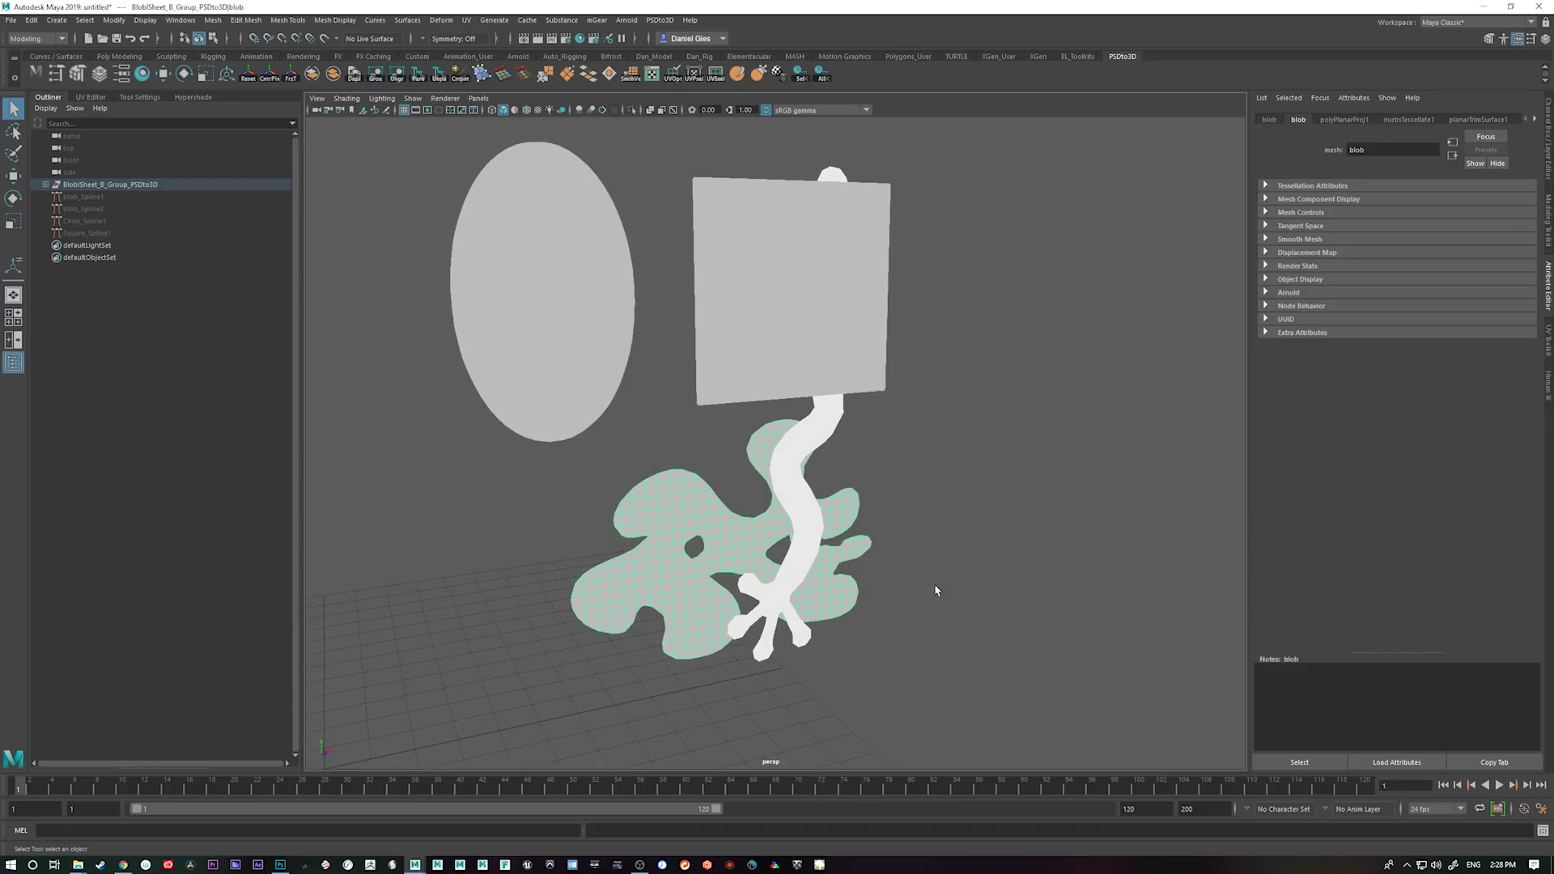
{"action": "key", "text": "6"}
- Inspect the textured blob, Square and Circle meshes from the front and from behind
{"action": "left_click_drag", "start_coordinate": [898, 602], "coordinate": [597, 645], "text": "alt"}
{"action": "left_click", "coordinate": [862, 468]}
{"action": "left_click_drag", "start_coordinate": [846, 617], "coordinate": [1133, 638], "text": "alt"}
{"action": "left_click_drag", "start_coordinate": [937, 642], "coordinate": [1162, 745], "text": "alt"}
{"action": "left_click_drag", "start_coordinate": [1000, 681], "coordinate": [680, 660], "text": "alt"}
{"action": "left_click", "coordinate": [927, 644]}
{"action": "left_click", "coordinate": [714, 461]}
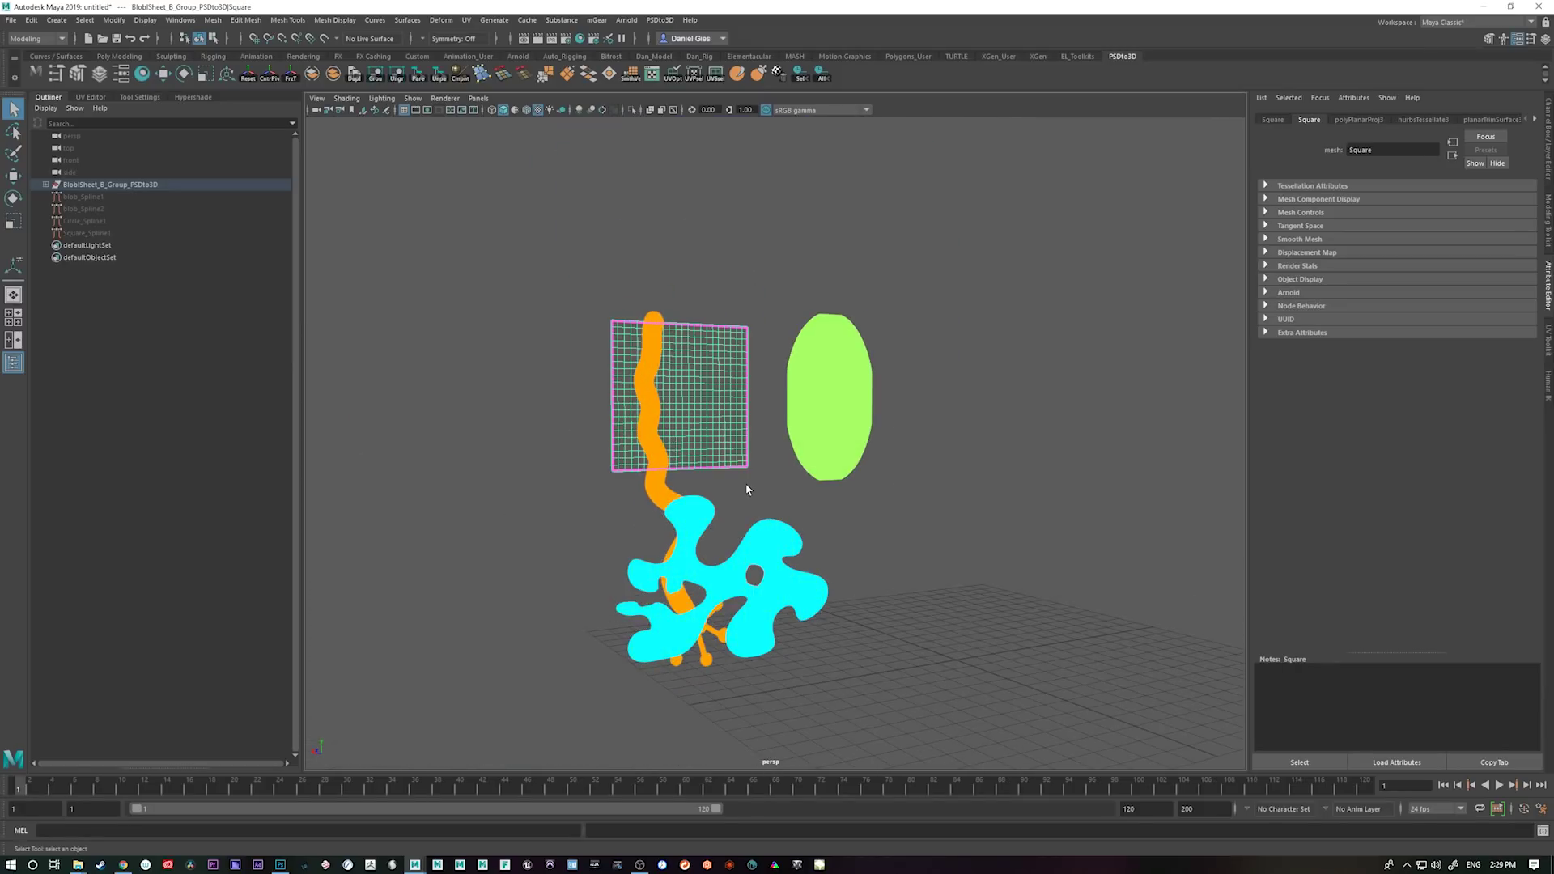
{"action": "left_click_drag", "start_coordinate": [823, 665], "coordinate": [1139, 696], "text": "alt"}
{"action": "left_click_drag", "start_coordinate": [912, 571], "coordinate": [884, 704], "text": "alt"}
{"action": "left_click", "coordinate": [643, 556]}
{"action": "left_click_drag", "start_coordinate": [955, 648], "coordinate": [782, 590], "text": "alt"}
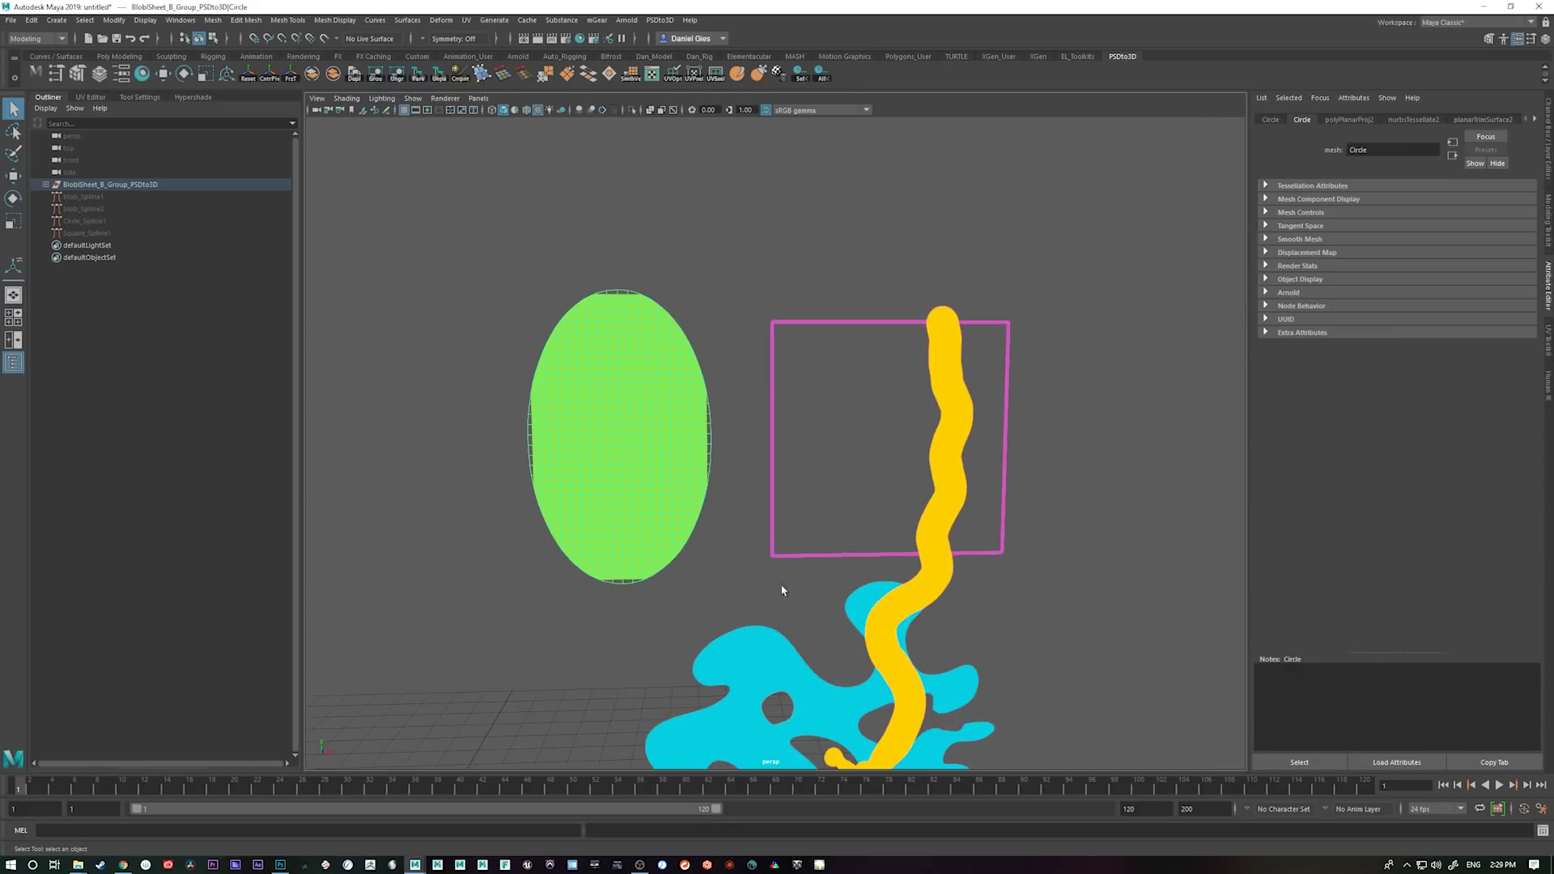
{"action": "left_click", "coordinate": [798, 555]}
{"action": "left_click_drag", "start_coordinate": [923, 640], "coordinate": [969, 524], "text": "alt"}
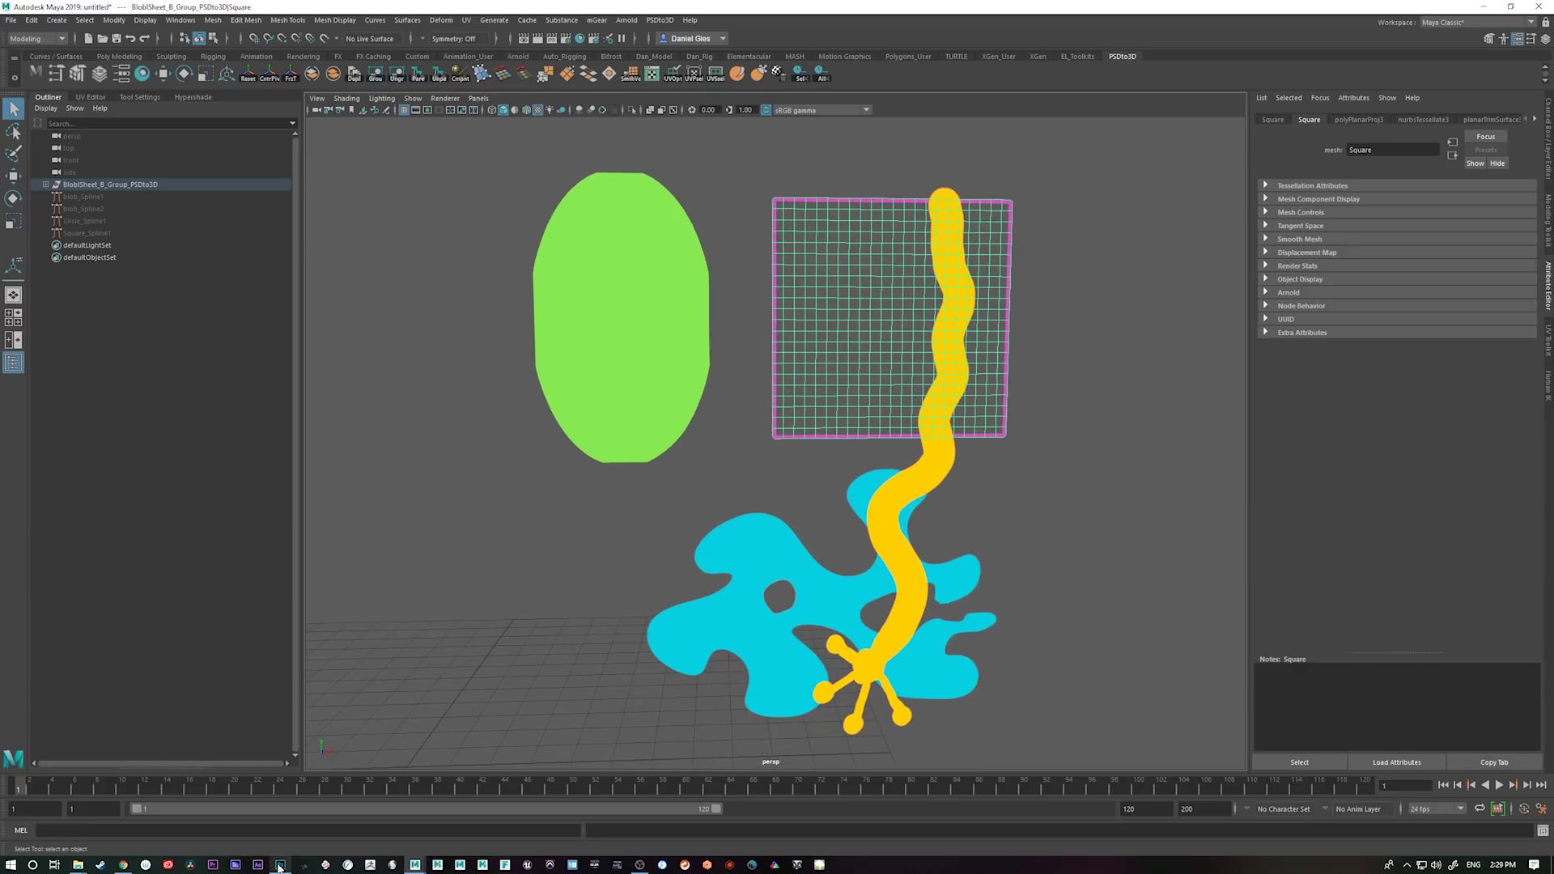
- Switch to Photoshop and check the blob, Square and Background layers of BlobiSheet_B by toggling their visibility
{"action": "left_click", "coordinate": [279, 865]}
{"action": "left_click", "coordinate": [1348, 659]}
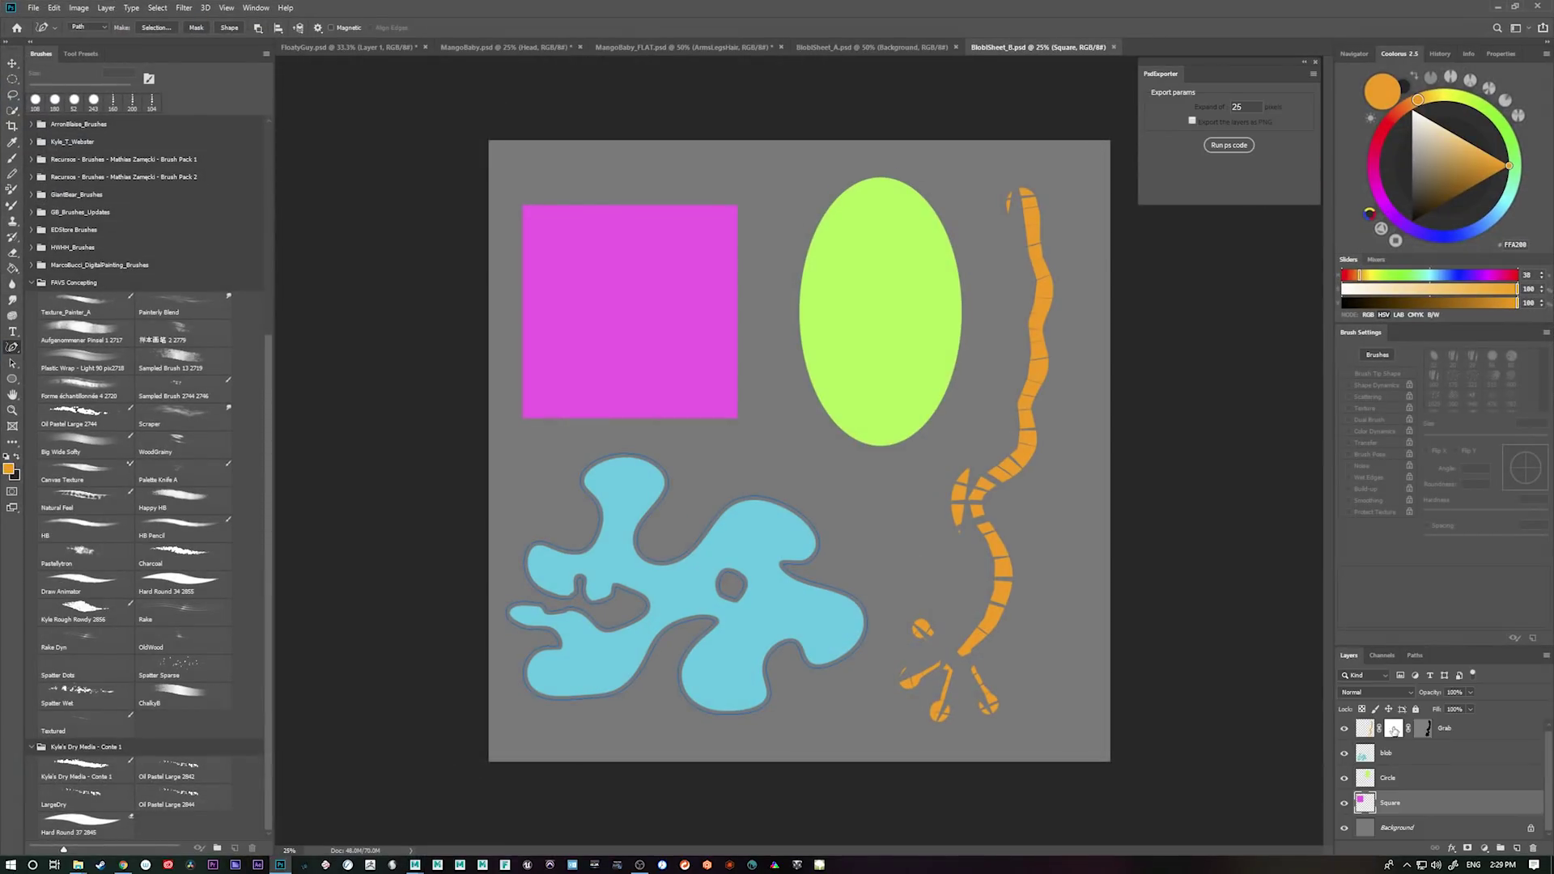
{"action": "left_click", "coordinate": [1396, 758]}
{"action": "left_click", "coordinate": [1344, 753]}
{"action": "left_click", "coordinate": [1344, 754]}
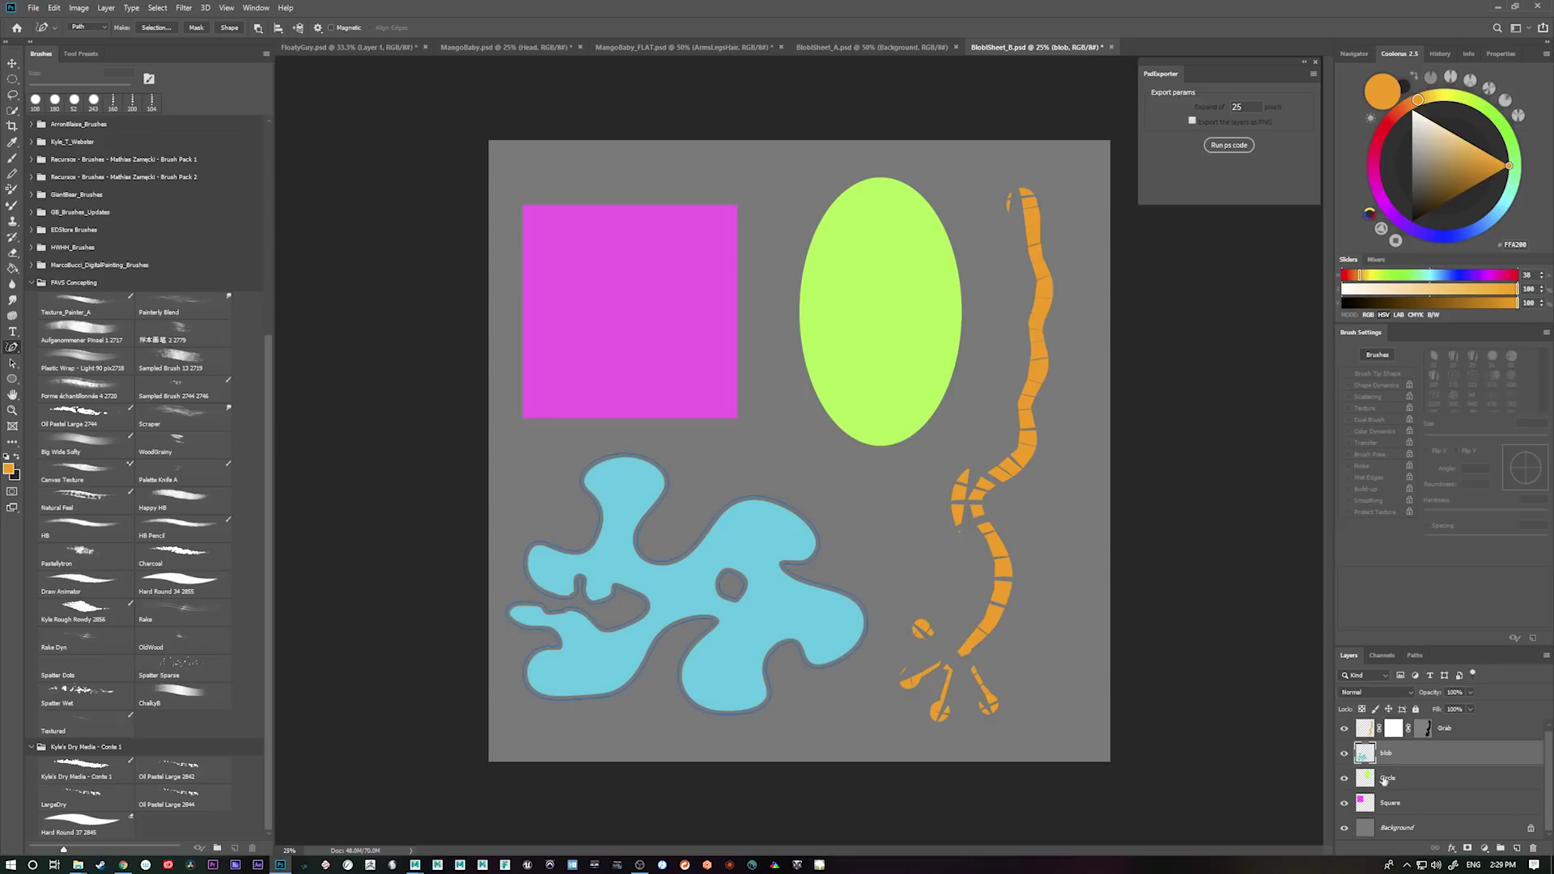
{"action": "left_click", "coordinate": [1344, 803]}
{"action": "left_click", "coordinate": [1344, 802]}
{"action": "left_click", "coordinate": [1390, 802]}
{"action": "left_click", "coordinate": [1344, 827]}
{"action": "left_click", "coordinate": [1345, 827]}
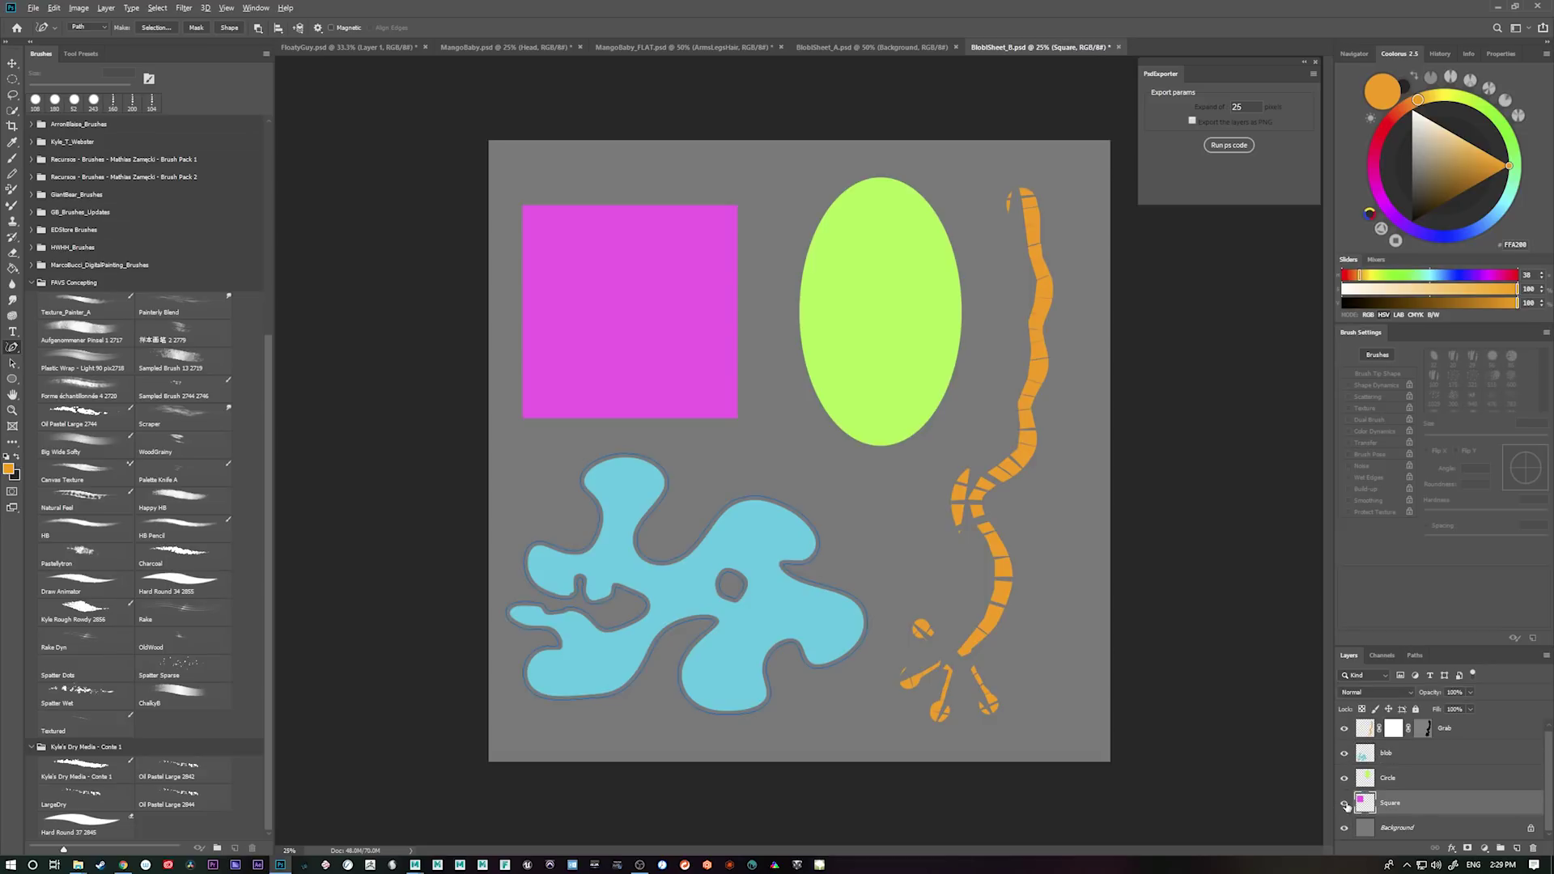
- Isolate the Square layer, save it as a PNG over Square.png in the BlobiSheet_B folder, and switch back to Maya
{"action": "left_click", "coordinate": [1345, 801], "text": "alt"}
{"action": "left_click", "coordinate": [33, 7]}
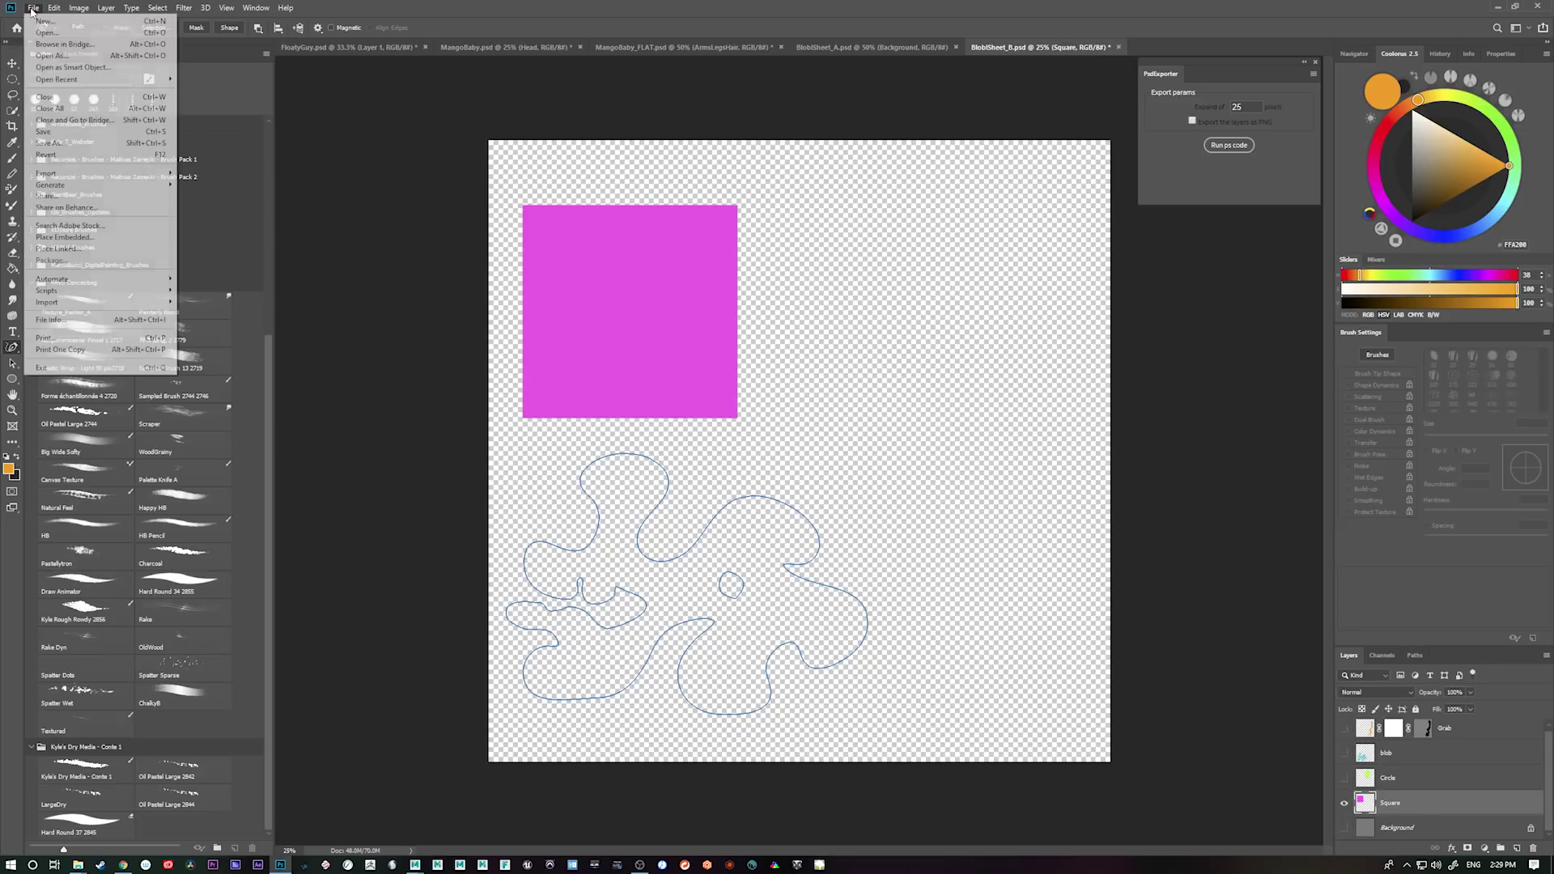
{"action": "left_click", "coordinate": [150, 143]}
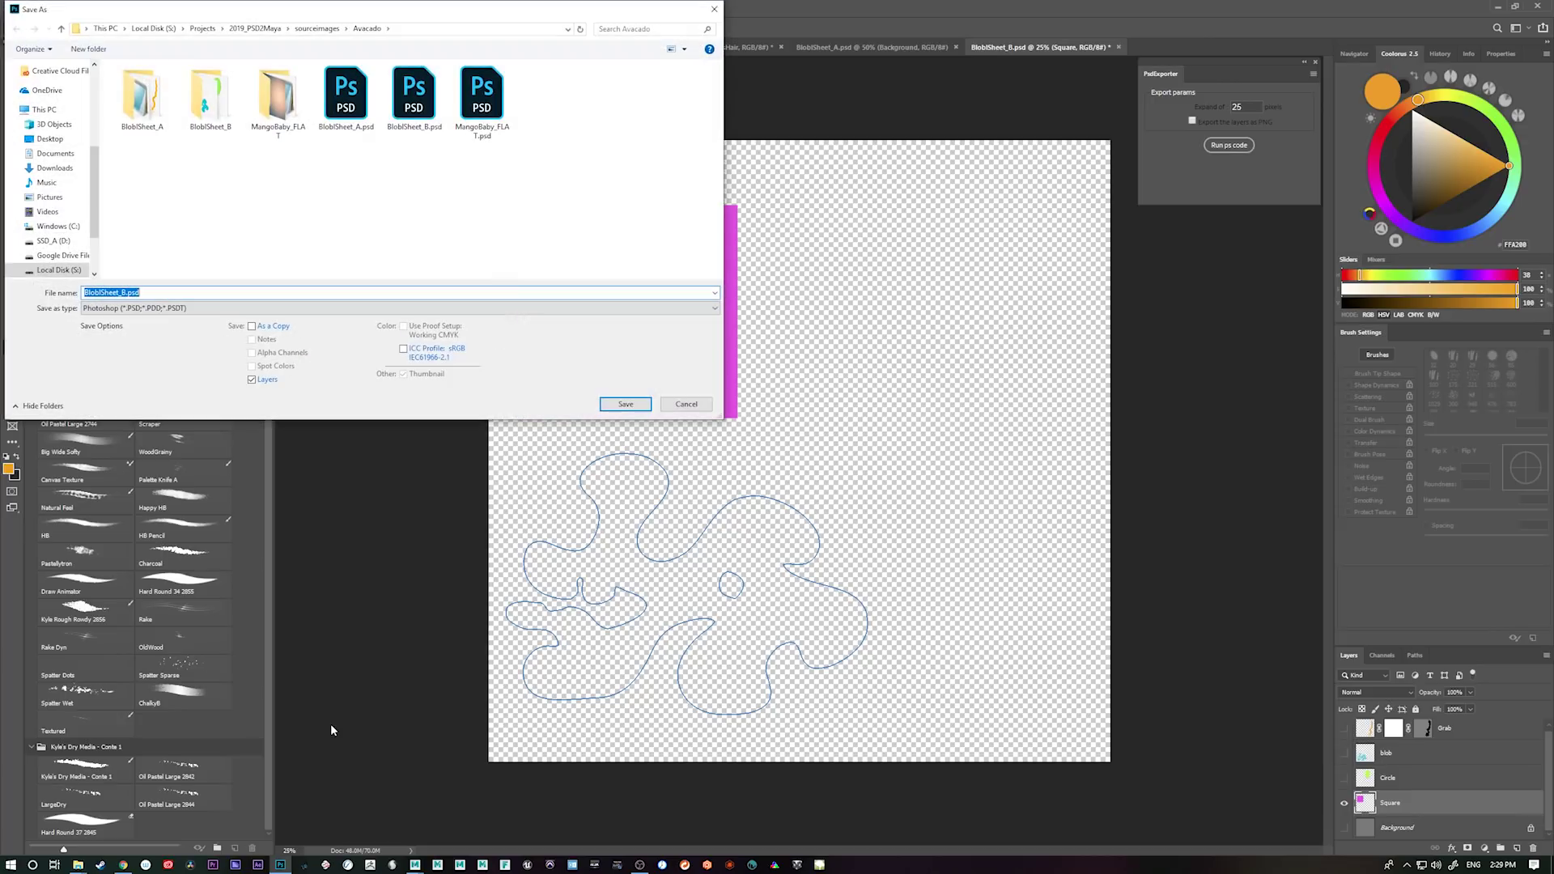
{"action": "double_click", "coordinate": [212, 102]}
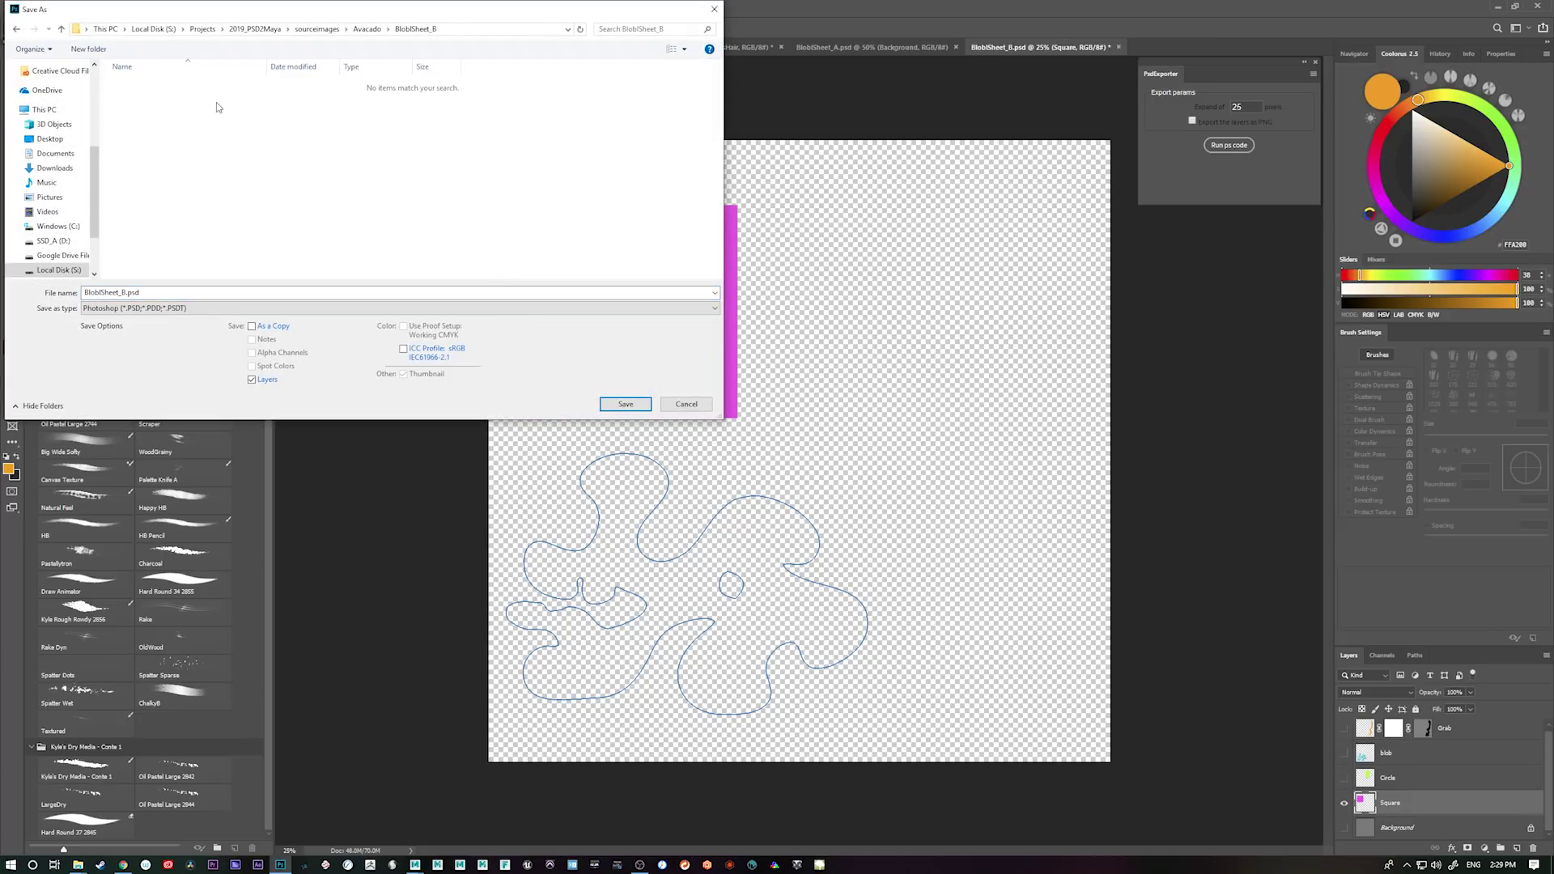
{"action": "left_click", "coordinate": [177, 308]}
{"action": "left_click", "coordinate": [152, 481]}
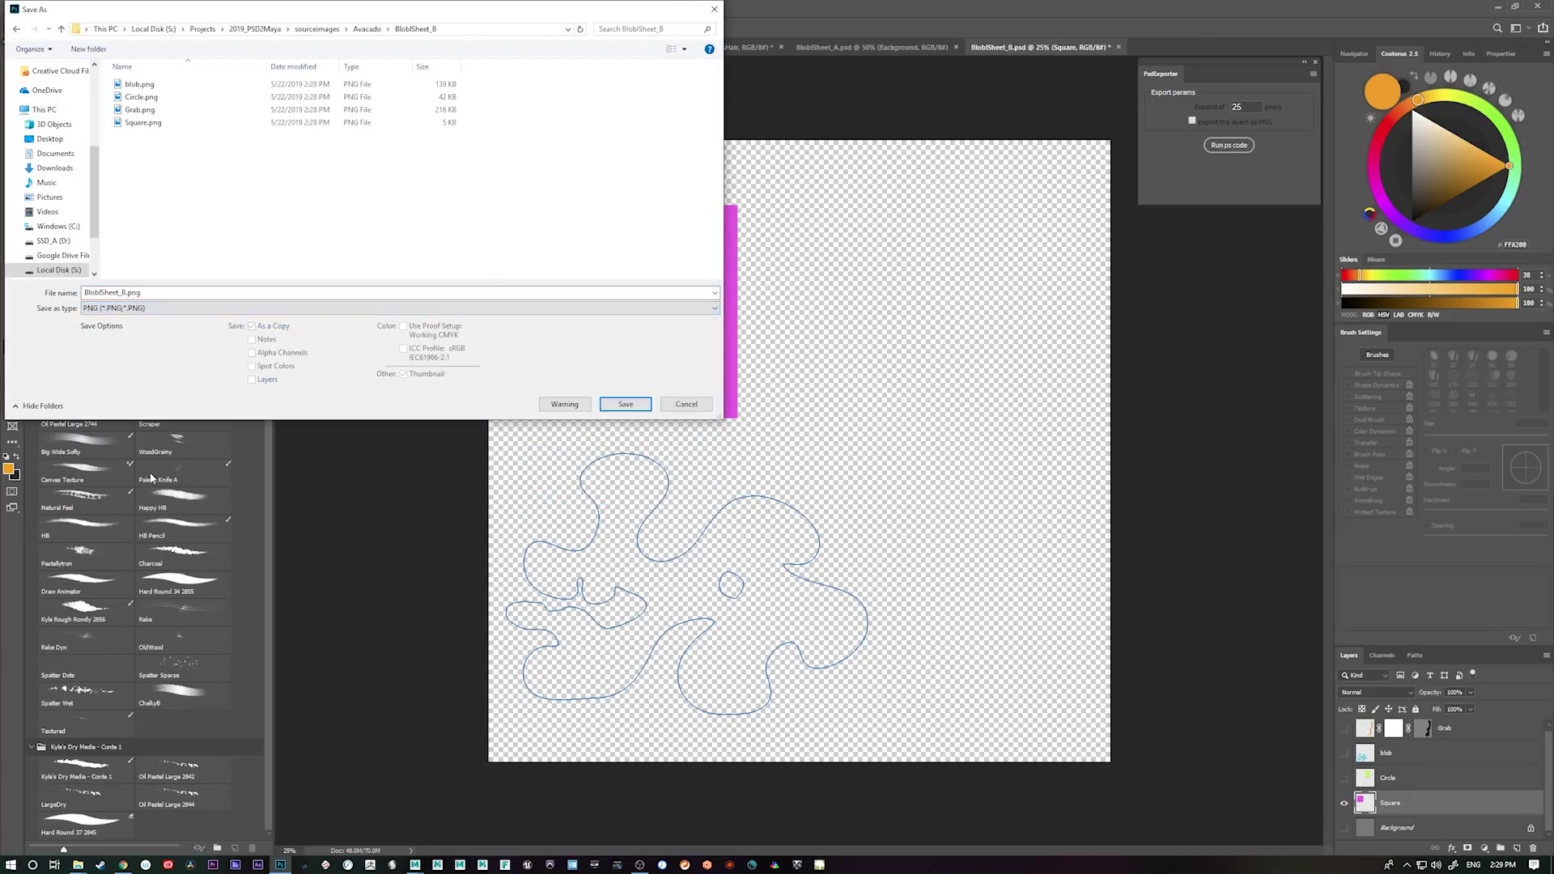
{"action": "double_click", "coordinate": [142, 123]}
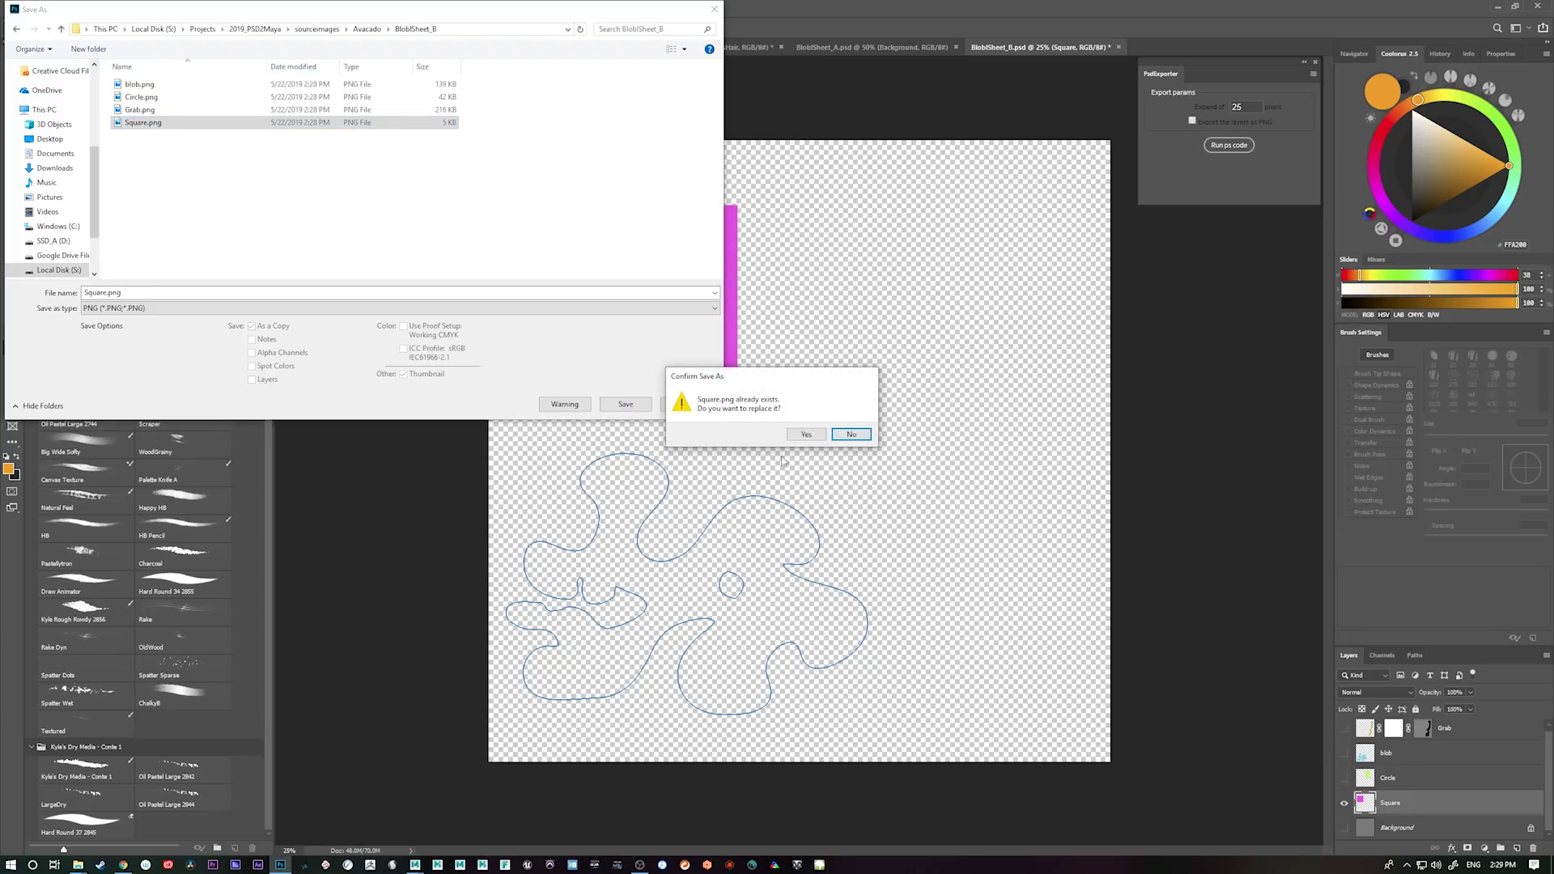
{"action": "left_click", "coordinate": [795, 438]}
{"action": "left_click", "coordinate": [852, 280]}
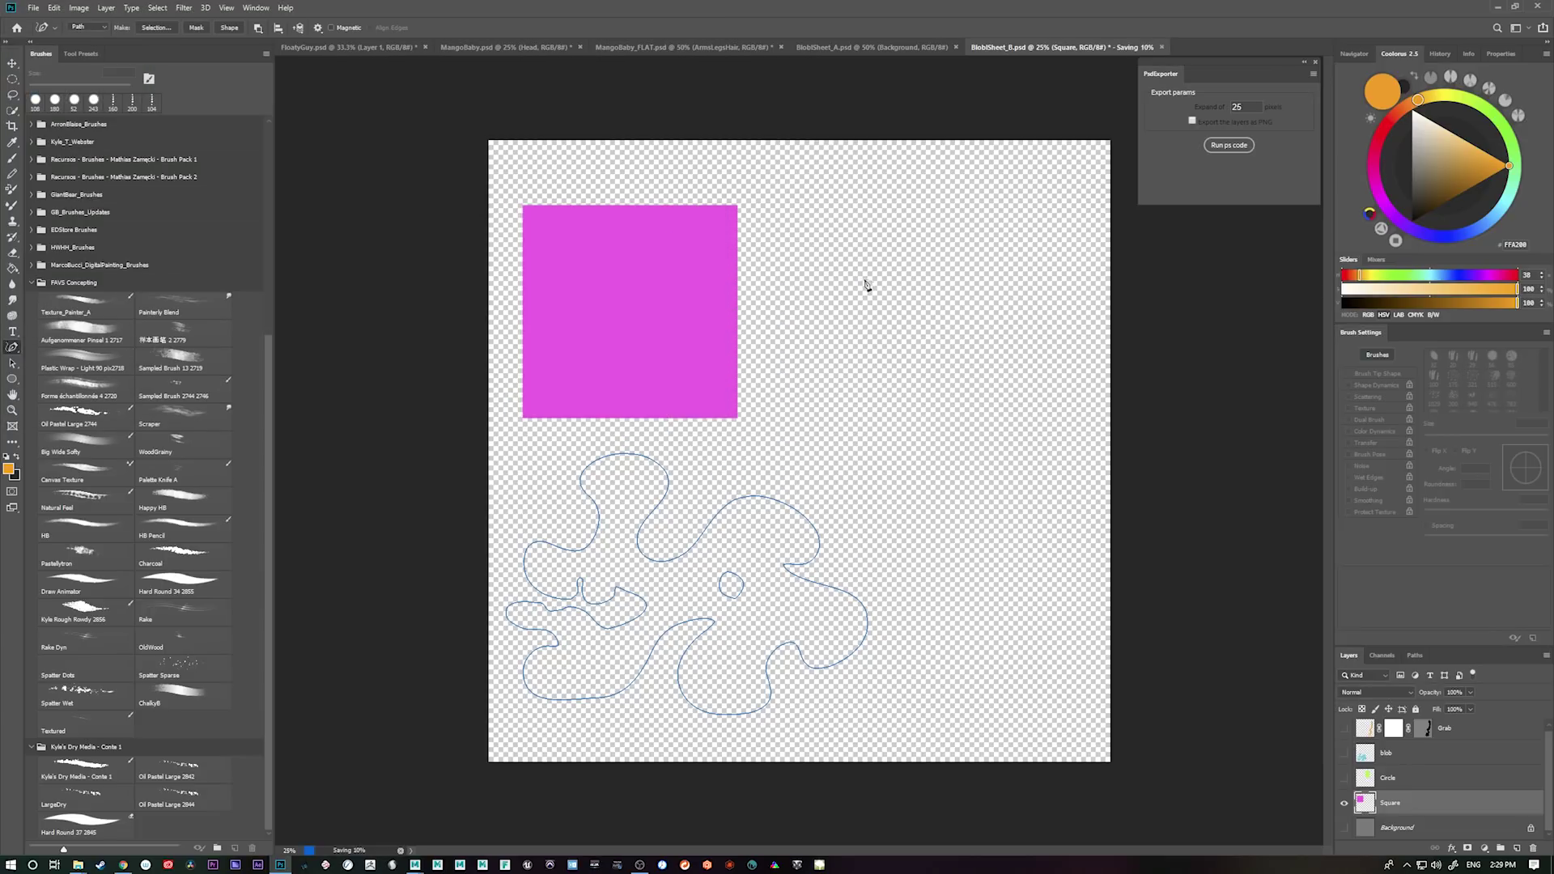
{"action": "left_click", "coordinate": [1493, 7]}
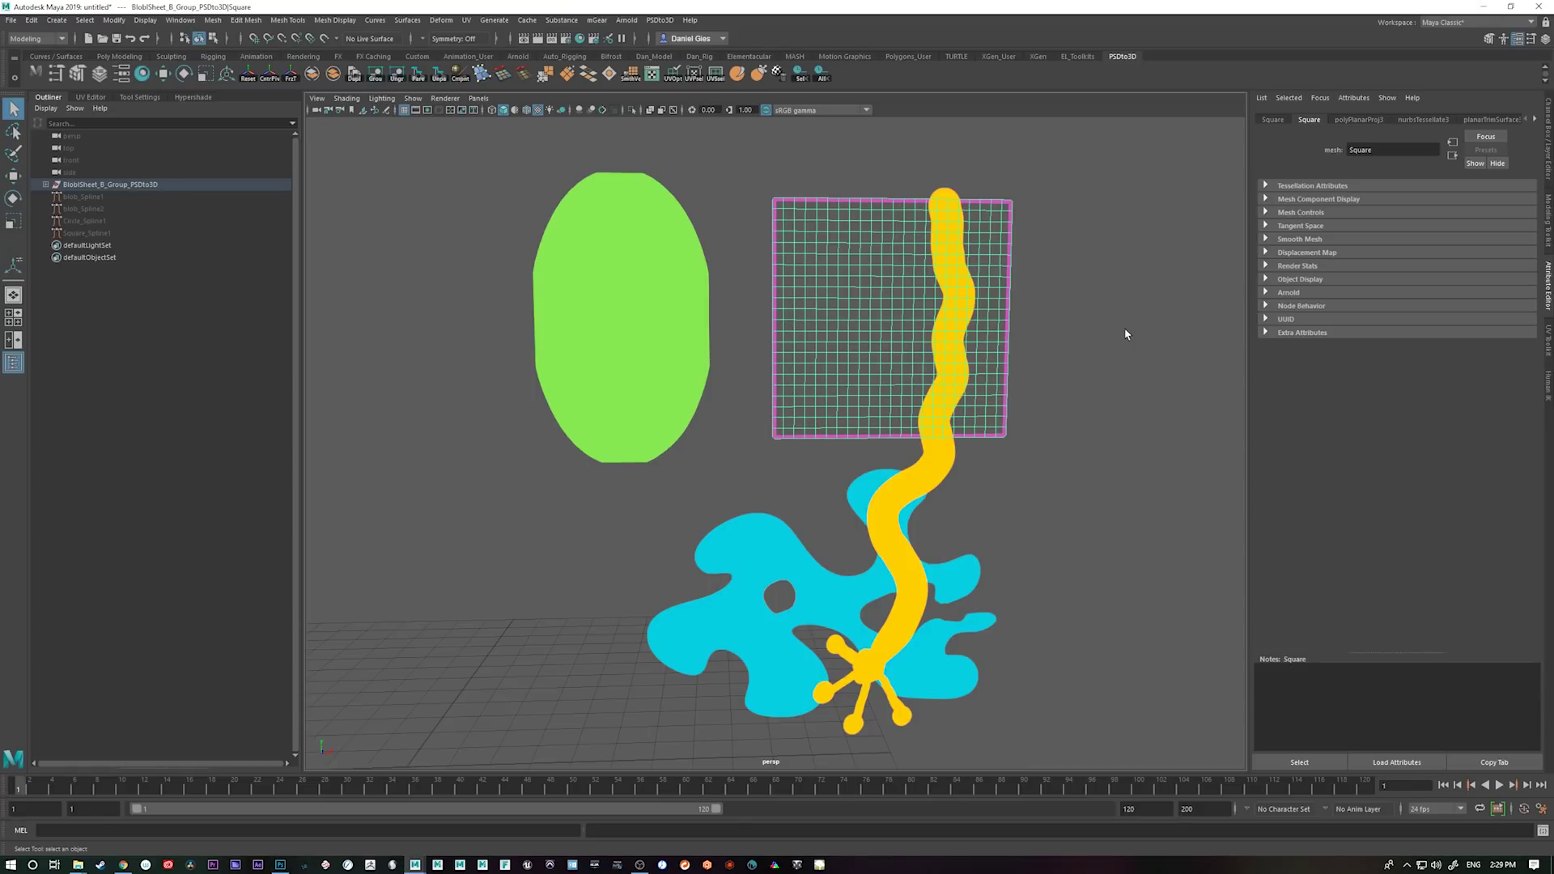
- Reload the Square.png file texture connected to the Square mesh's material colour and deselect the mesh
{"action": "left_click", "coordinate": [1497, 119]}
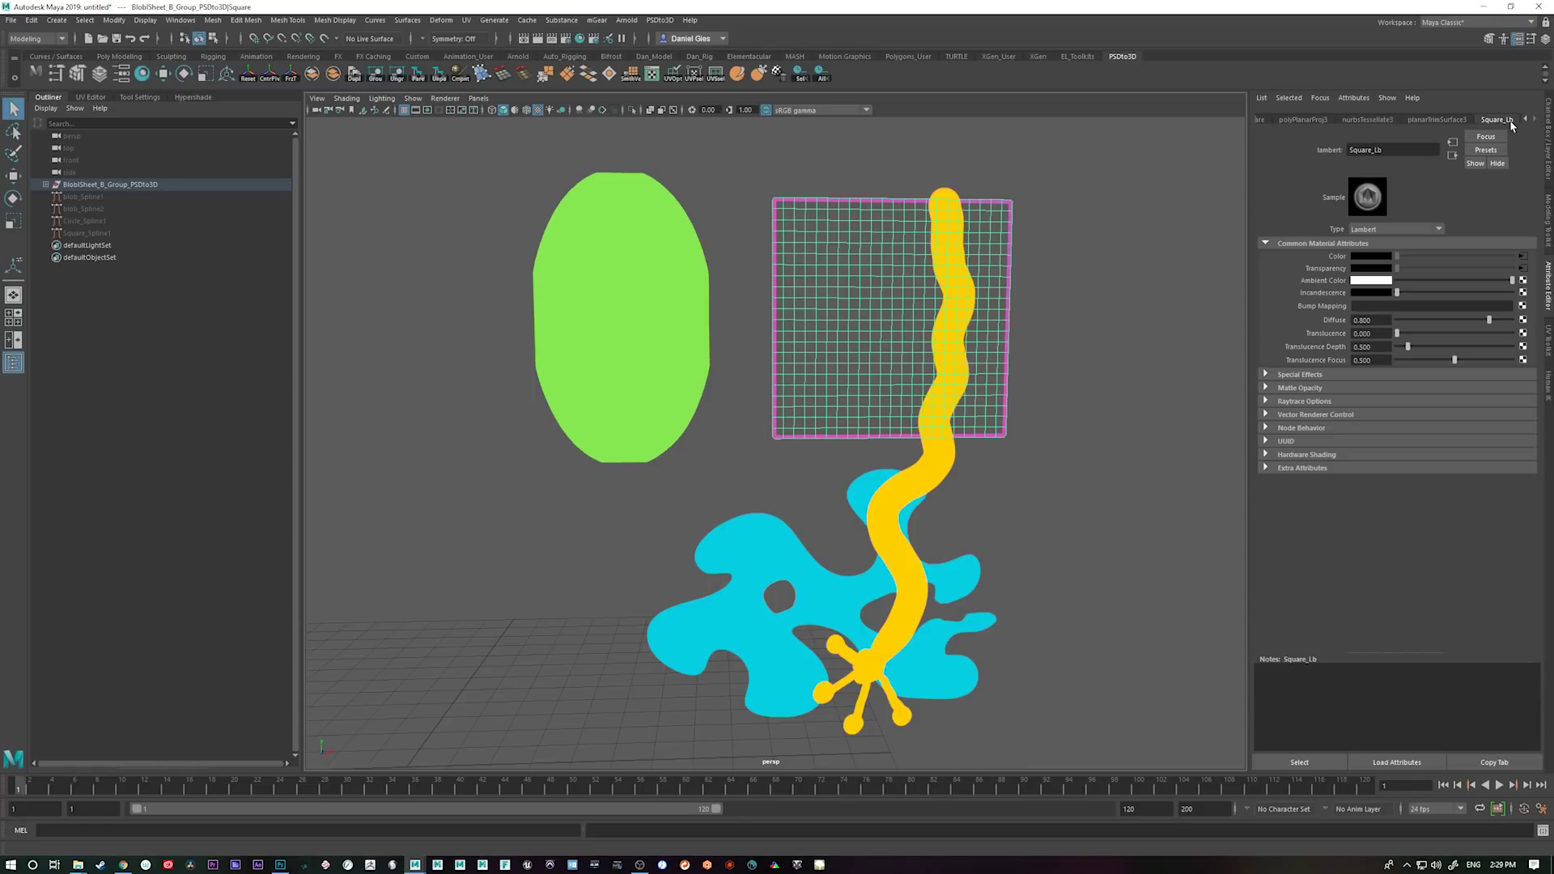
{"action": "left_click", "coordinate": [1520, 257]}
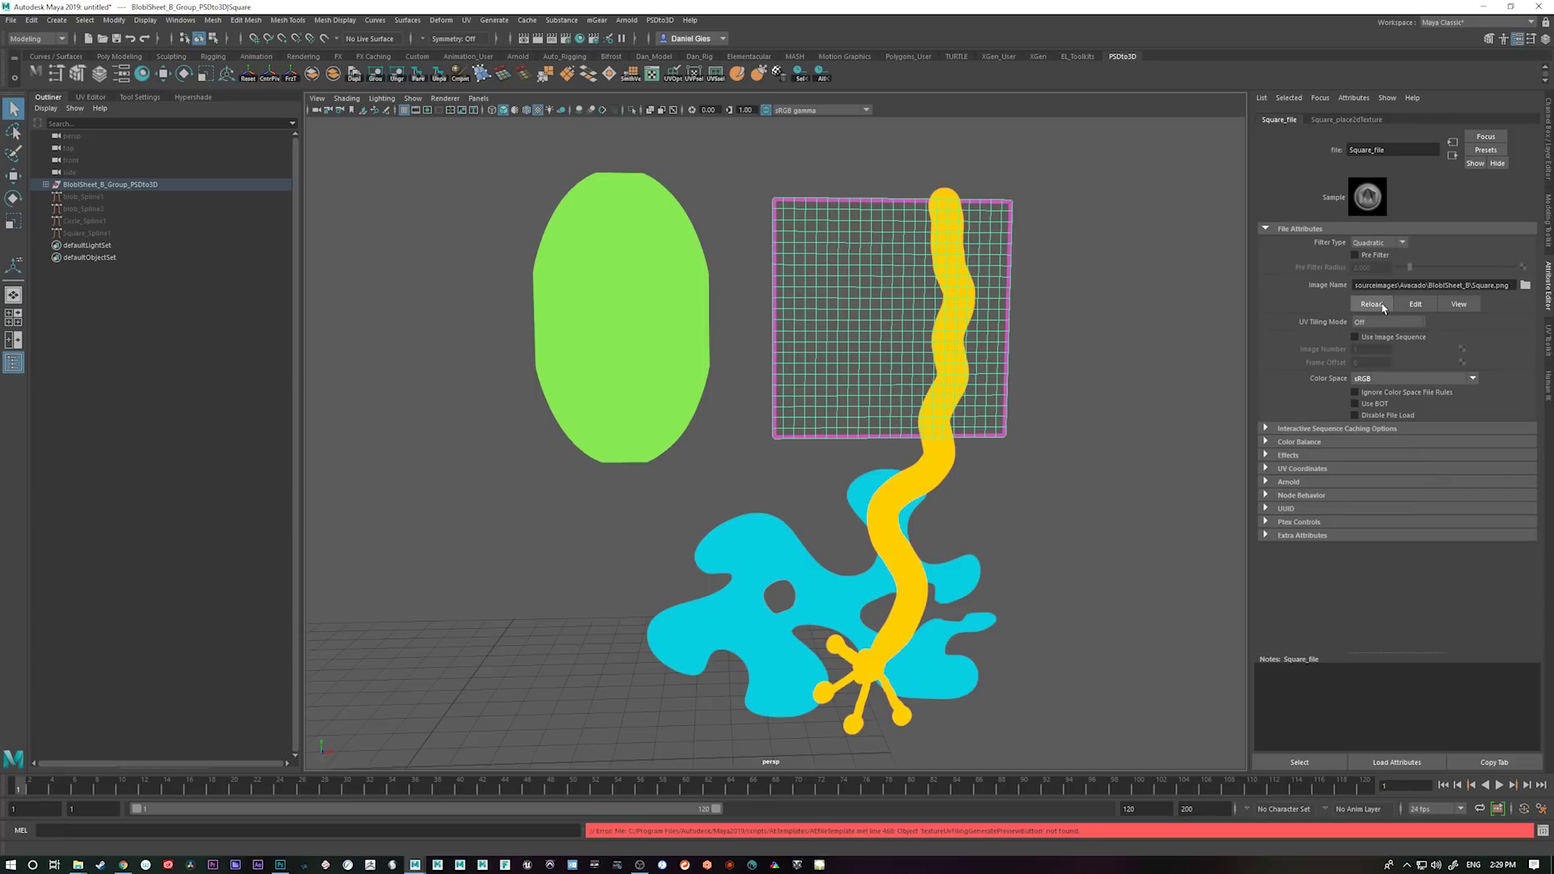
{"action": "left_click", "coordinate": [1382, 306]}
{"action": "left_click", "coordinate": [1046, 606]}
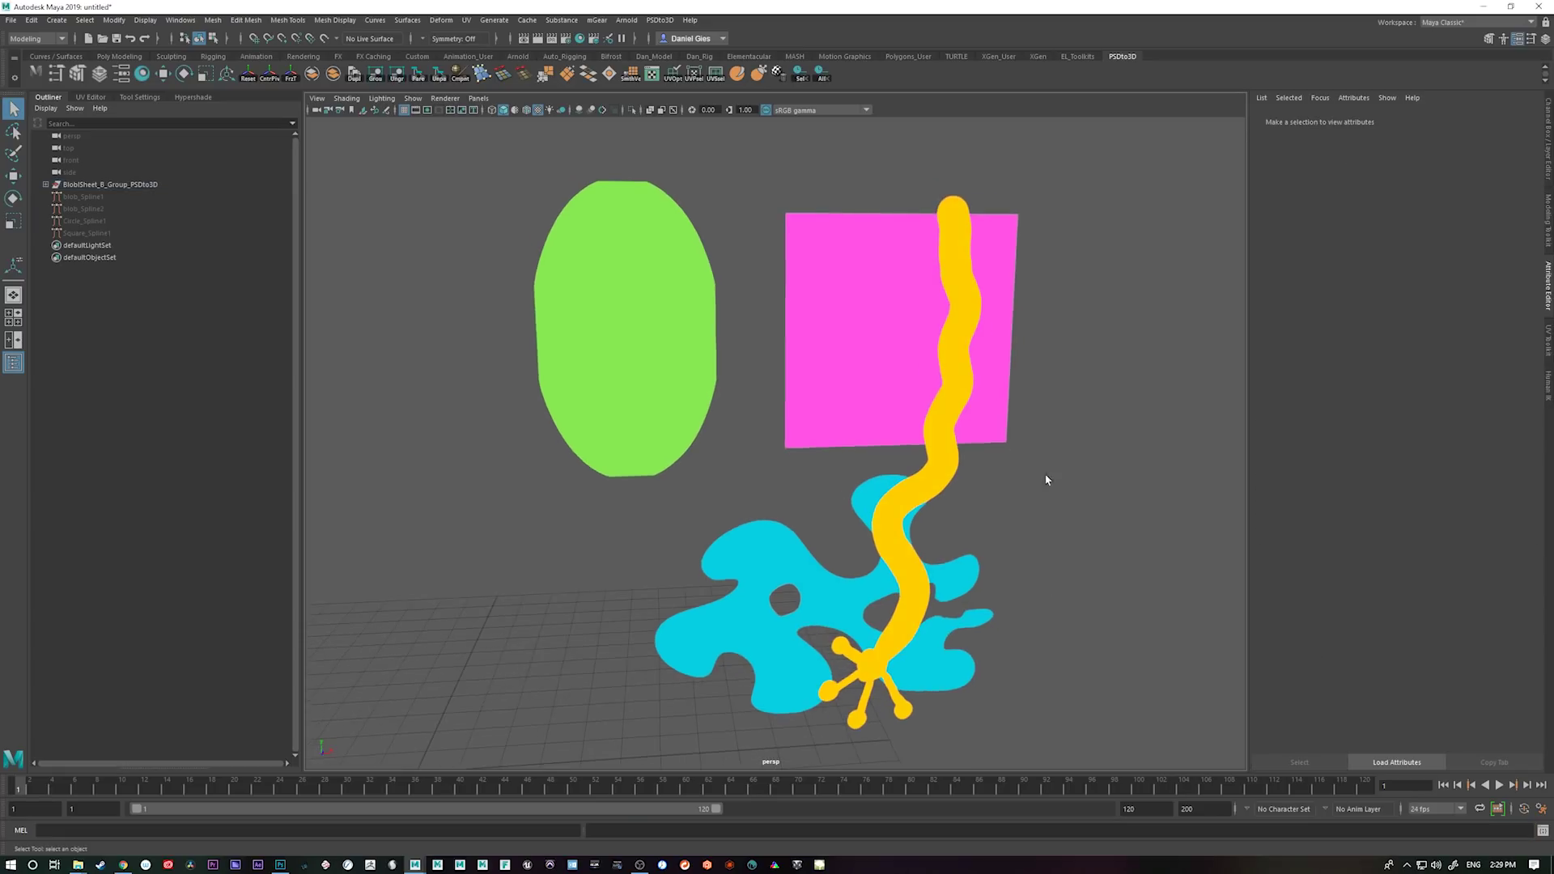
- Select the Circle mesh, switch to Photoshop, and make Circle the only visible layer and the active one
{"action": "left_click", "coordinate": [680, 395]}
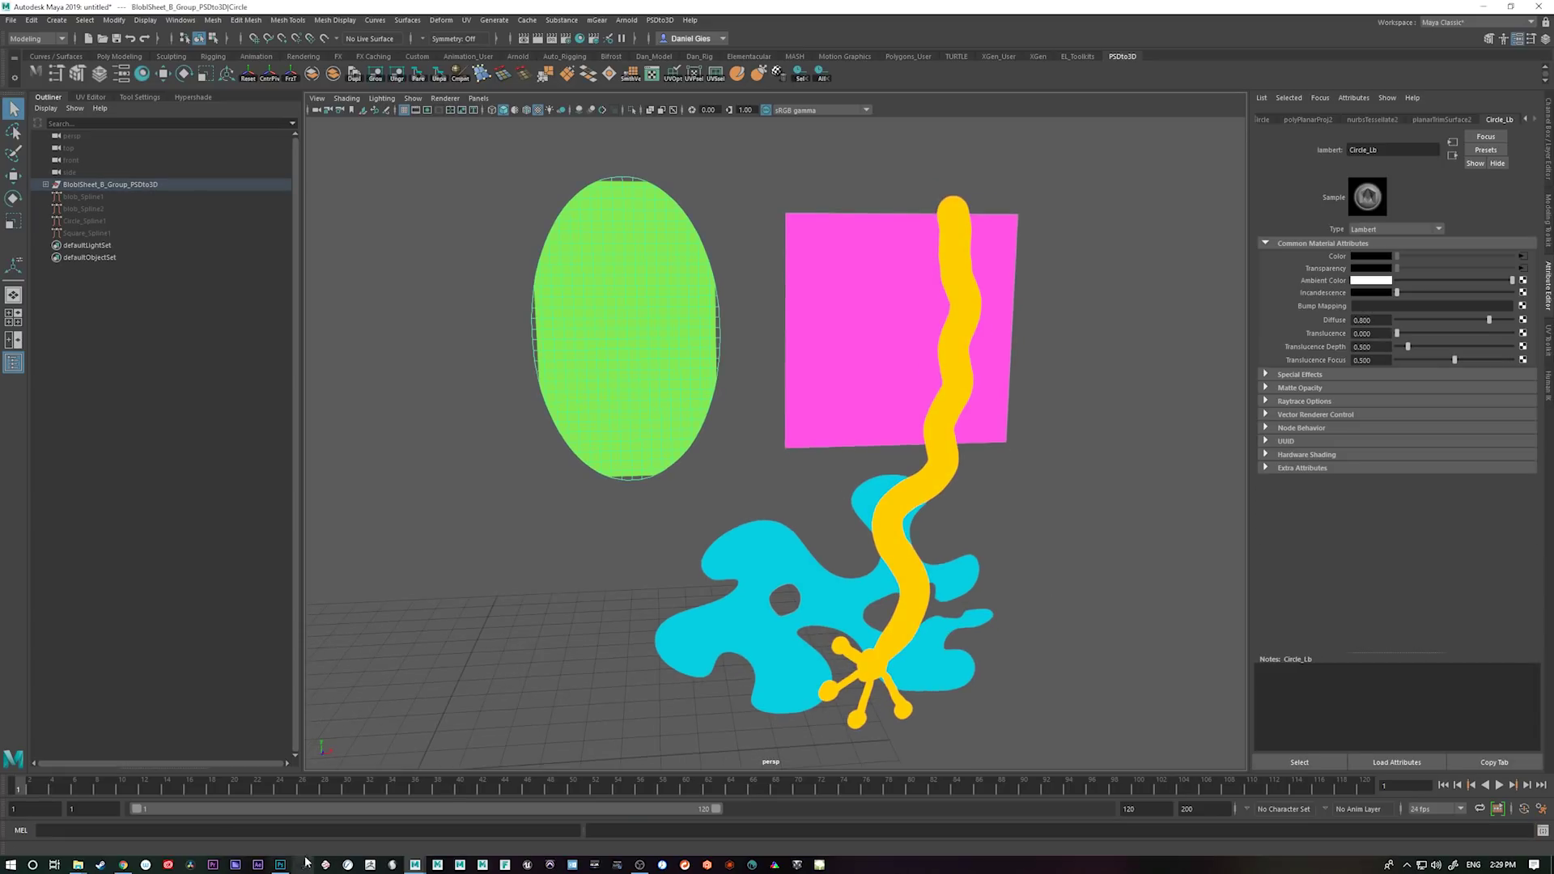
{"action": "left_click", "coordinate": [281, 864]}
{"action": "left_click", "coordinate": [1346, 803]}
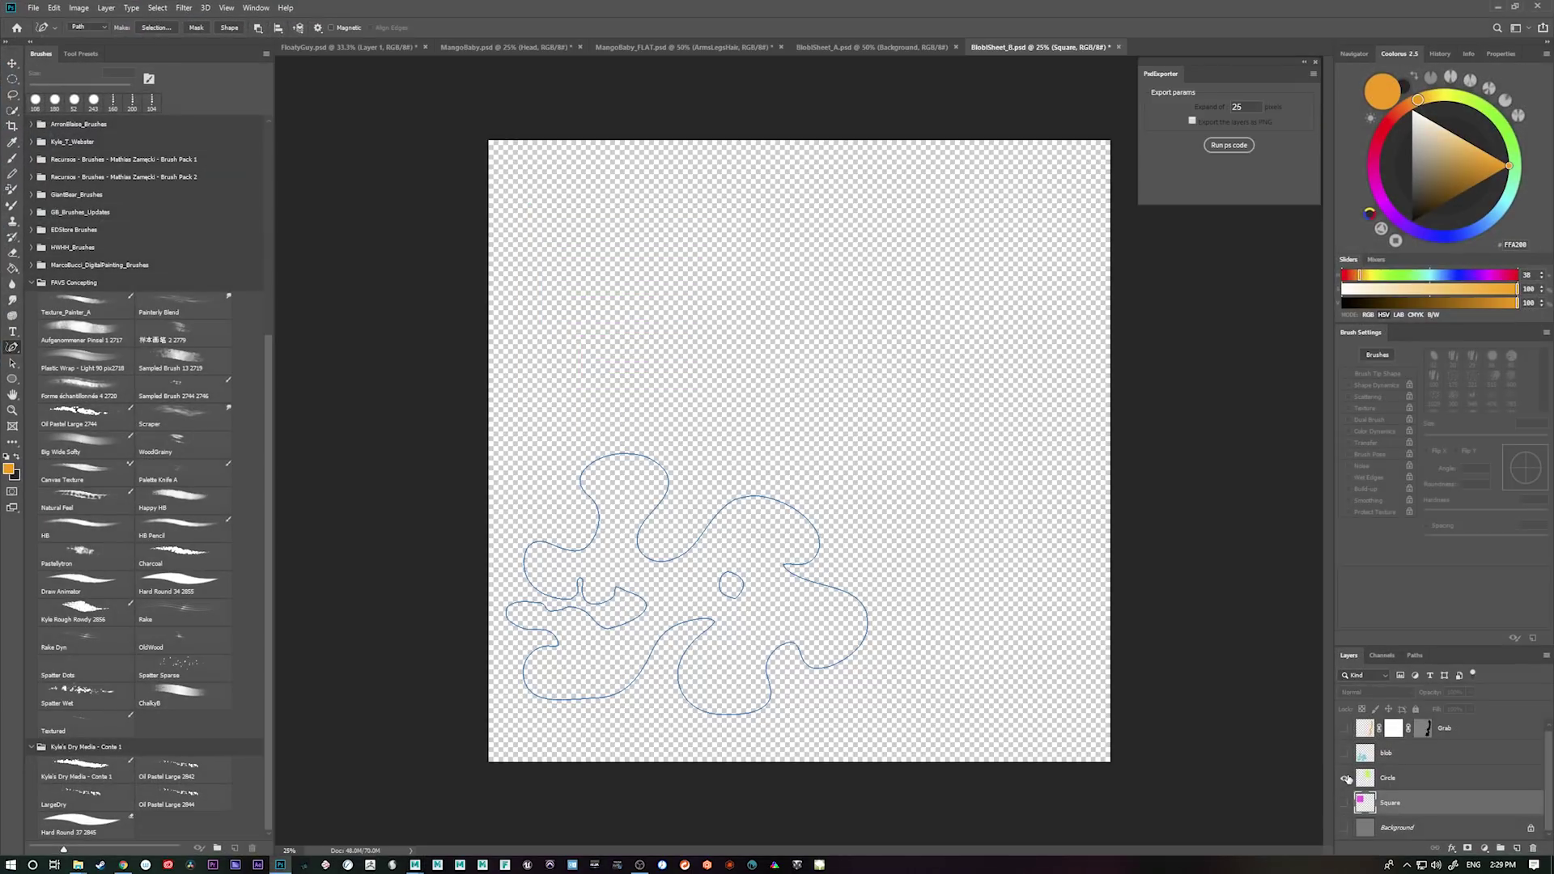
{"action": "left_click", "coordinate": [1344, 777]}
{"action": "left_click", "coordinate": [1400, 781]}
- Save the Circle layer as a PNG over Circle.png in the BlobiSheet_B folder and switch back to Maya
{"action": "key", "text": "ctrl+shift+s"}
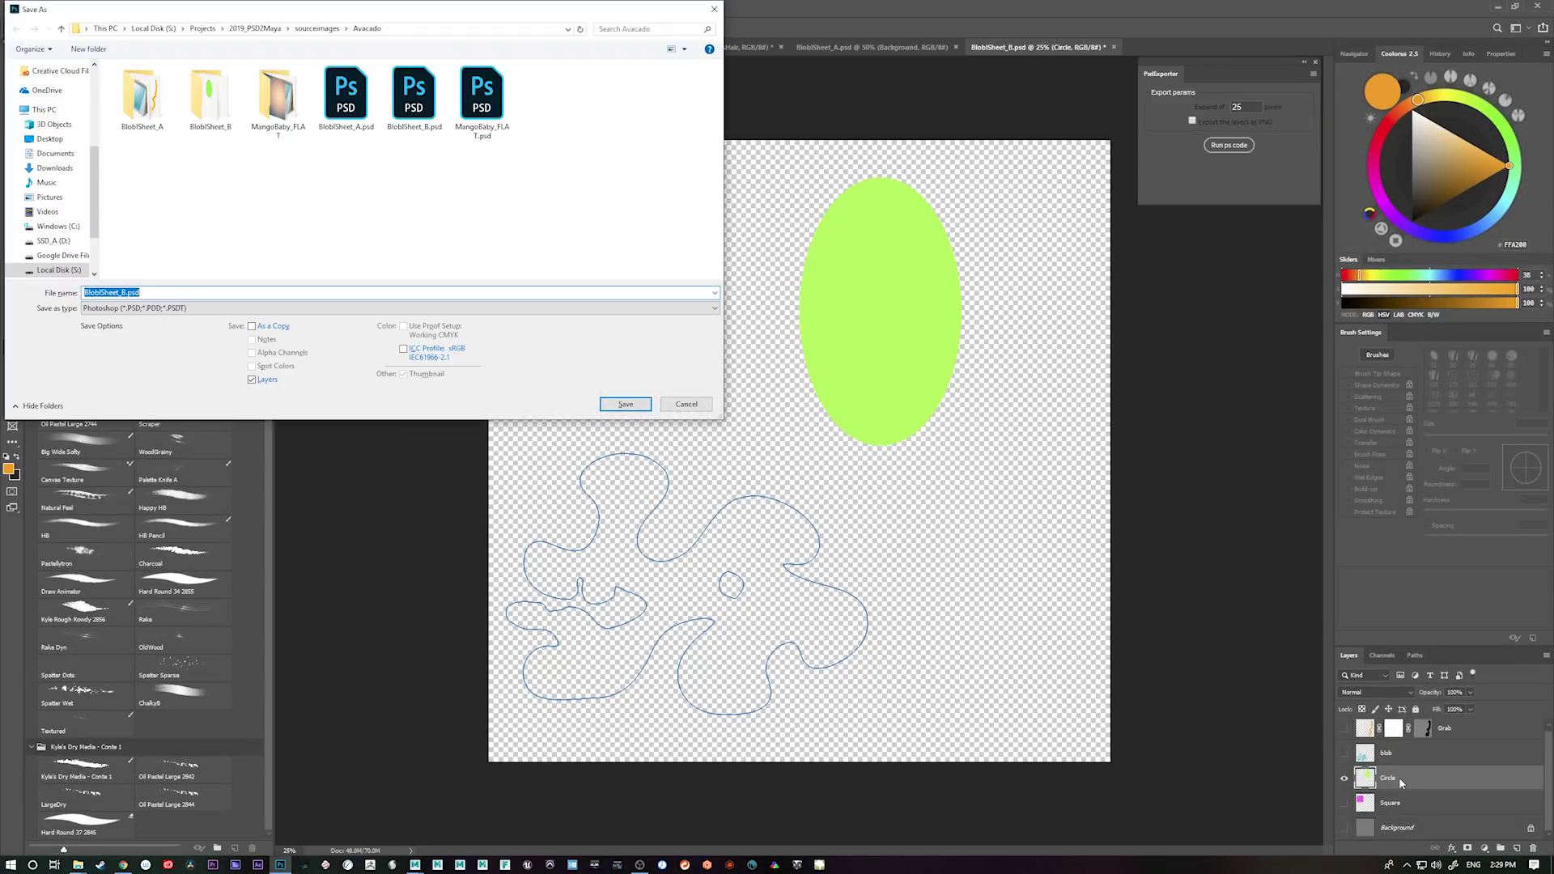
{"action": "left_click", "coordinate": [183, 309]}
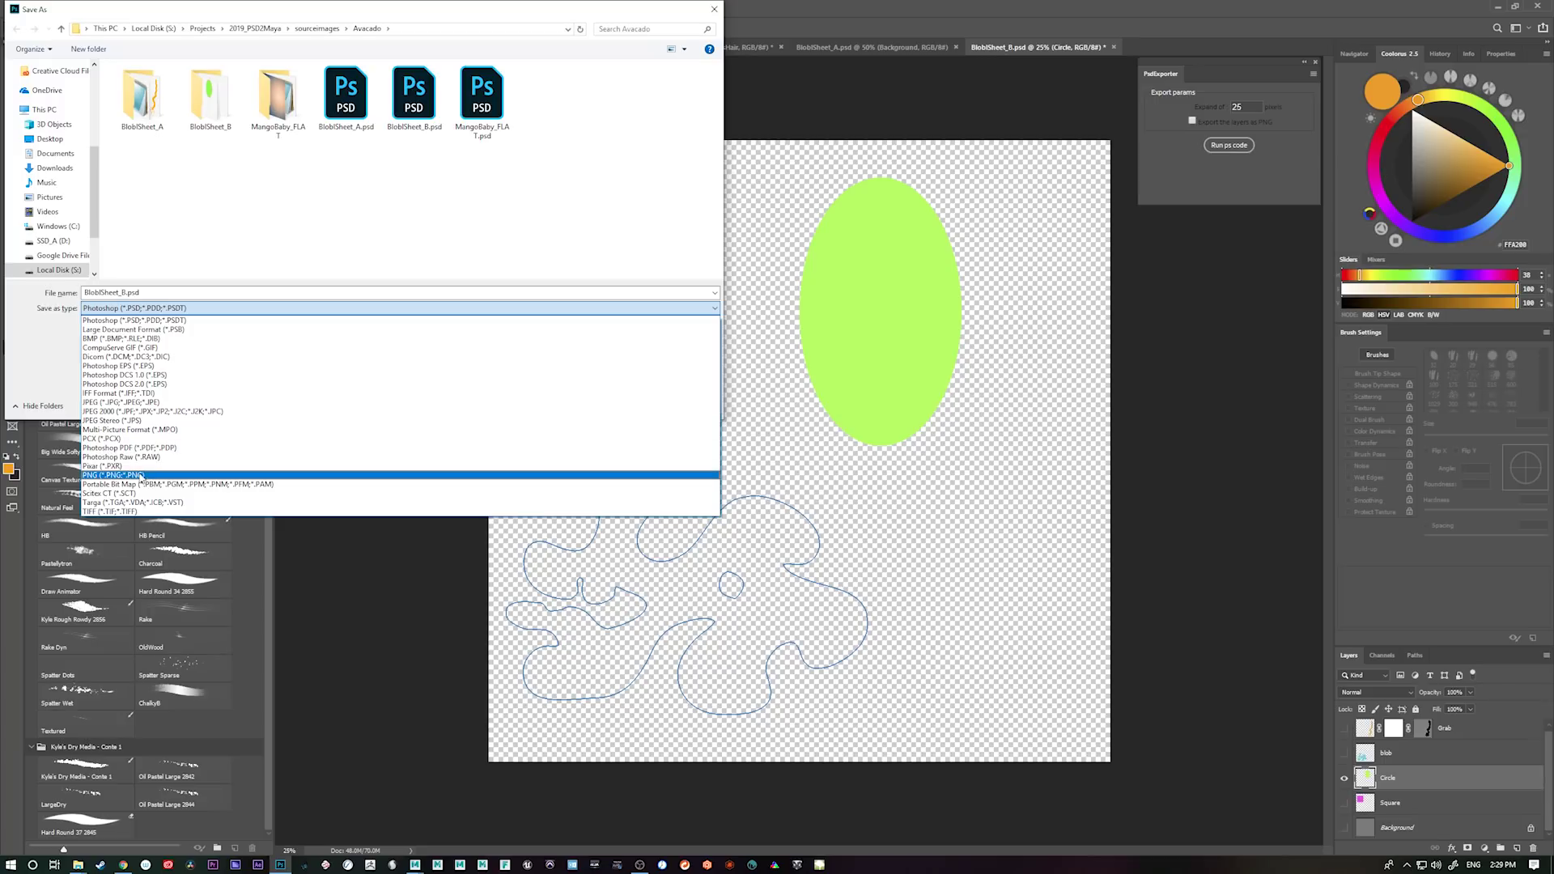
{"action": "left_click", "coordinate": [144, 479]}
{"action": "double_click", "coordinate": [212, 99]}
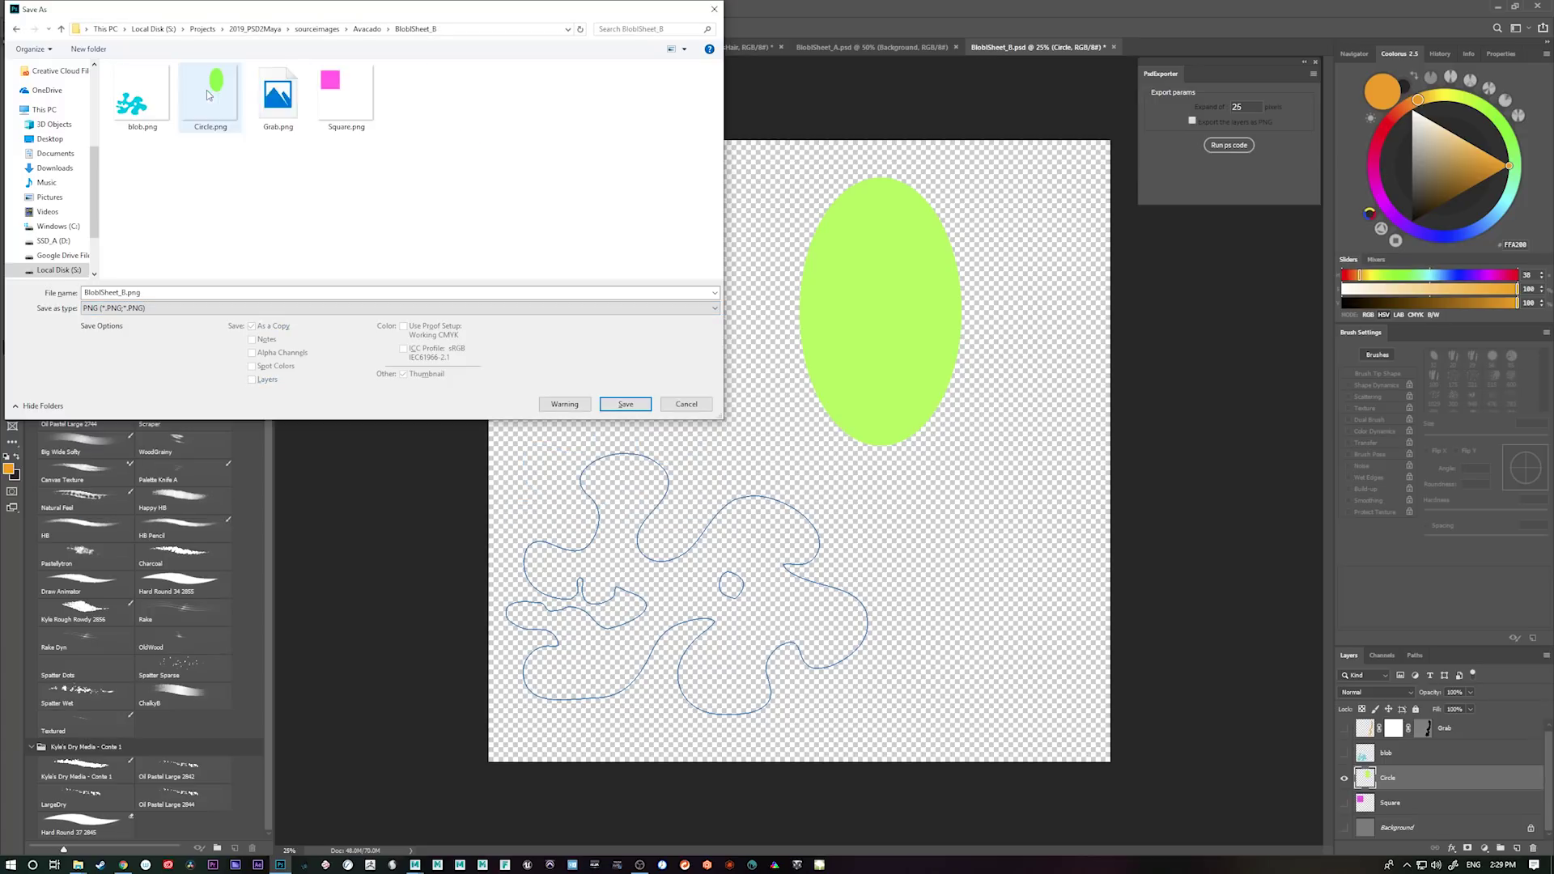
{"action": "left_click", "coordinate": [217, 109]}
{"action": "left_click", "coordinate": [625, 404]}
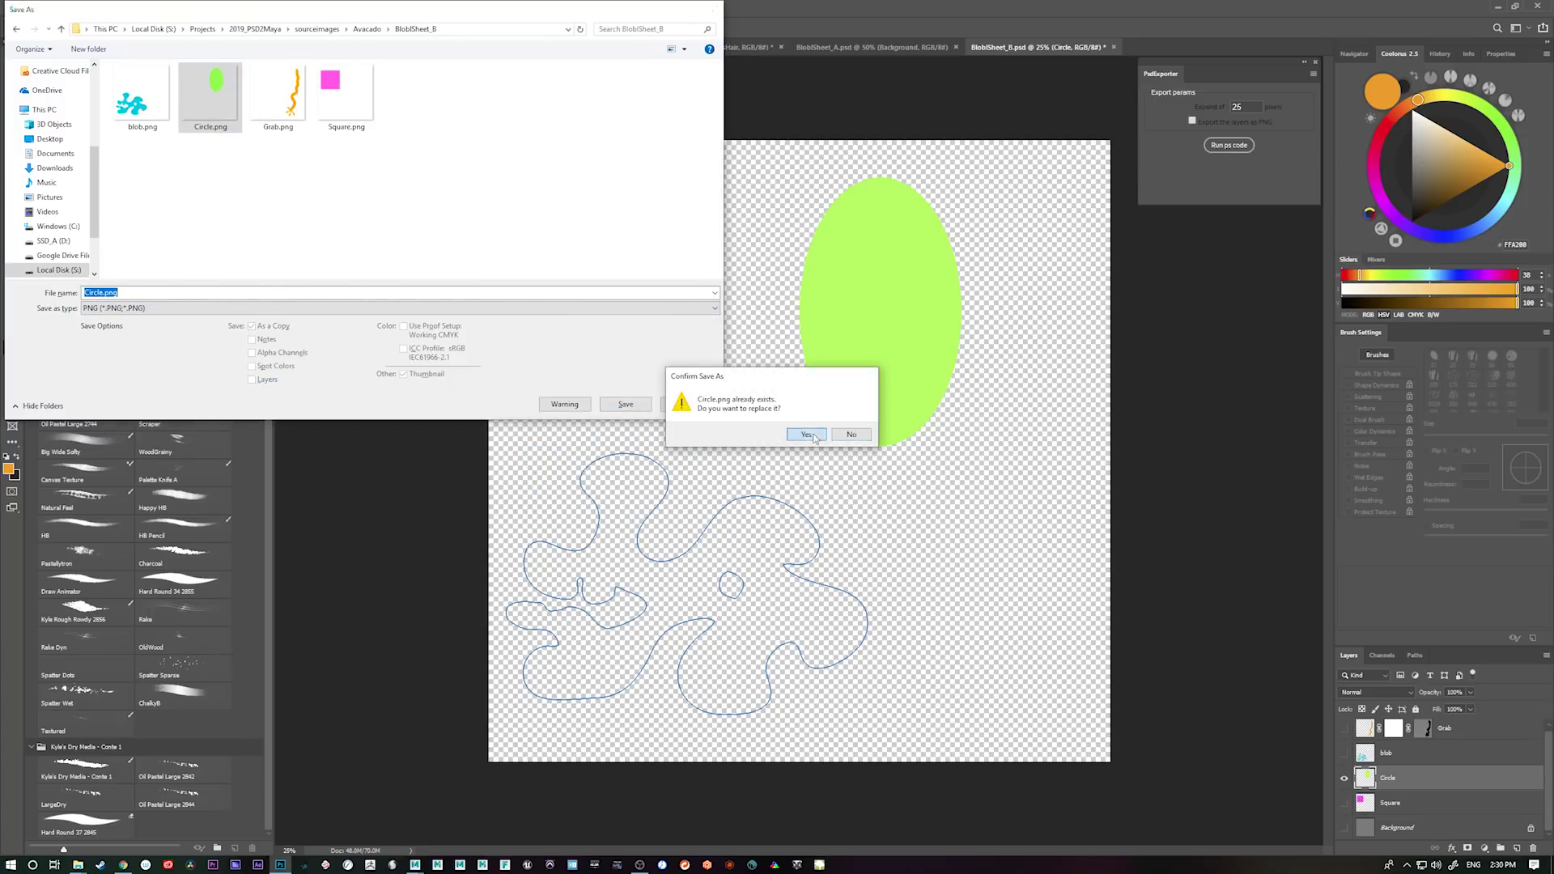
{"action": "left_click", "coordinate": [797, 429]}
{"action": "left_click", "coordinate": [852, 280]}
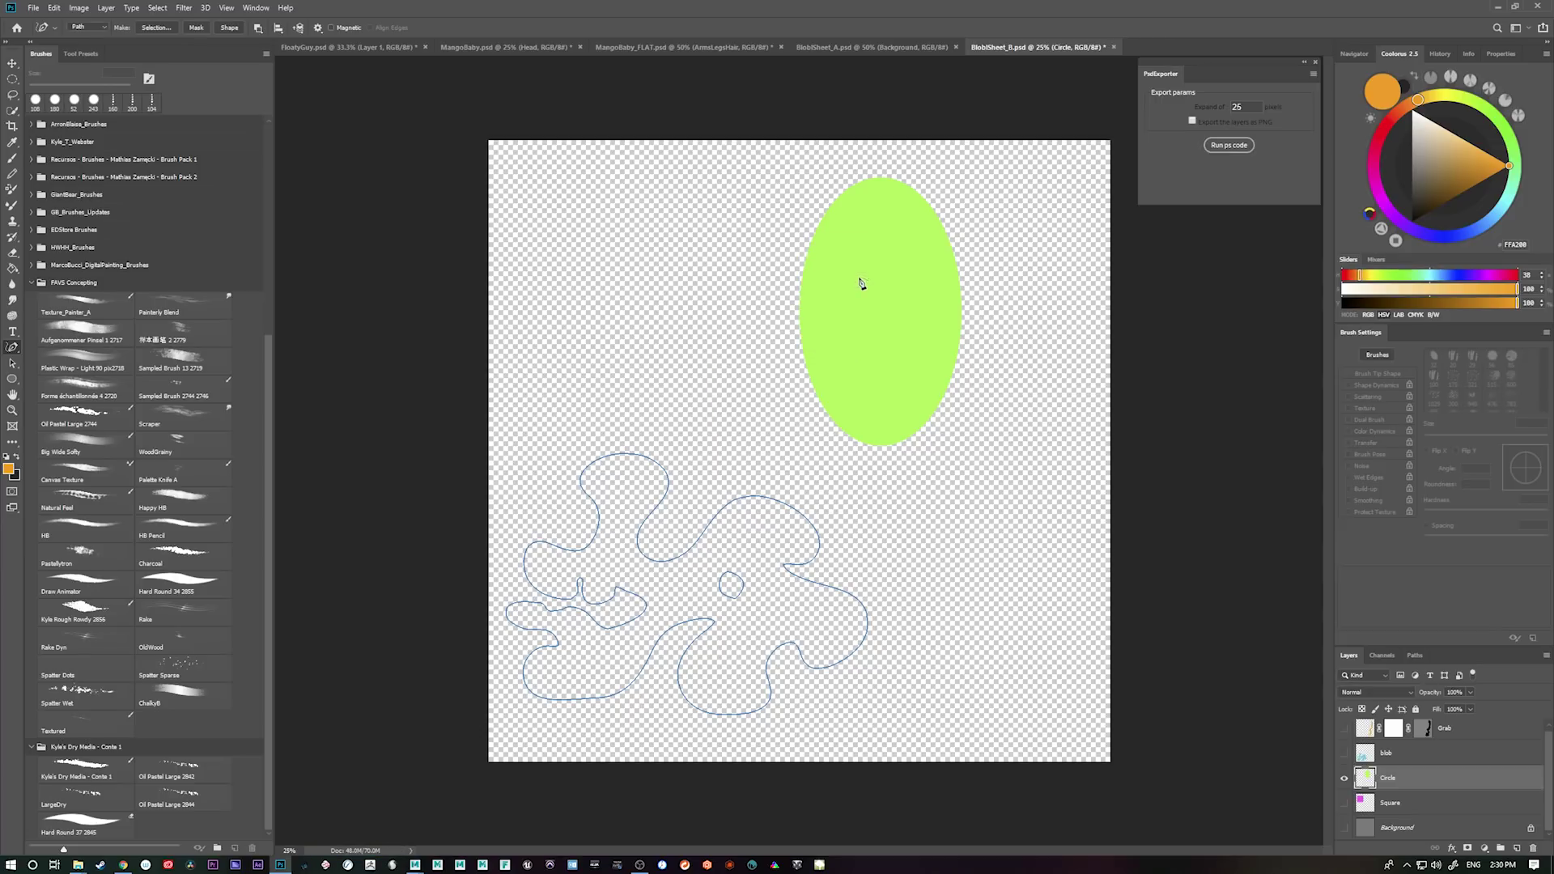
{"action": "left_click", "coordinate": [1494, 10]}
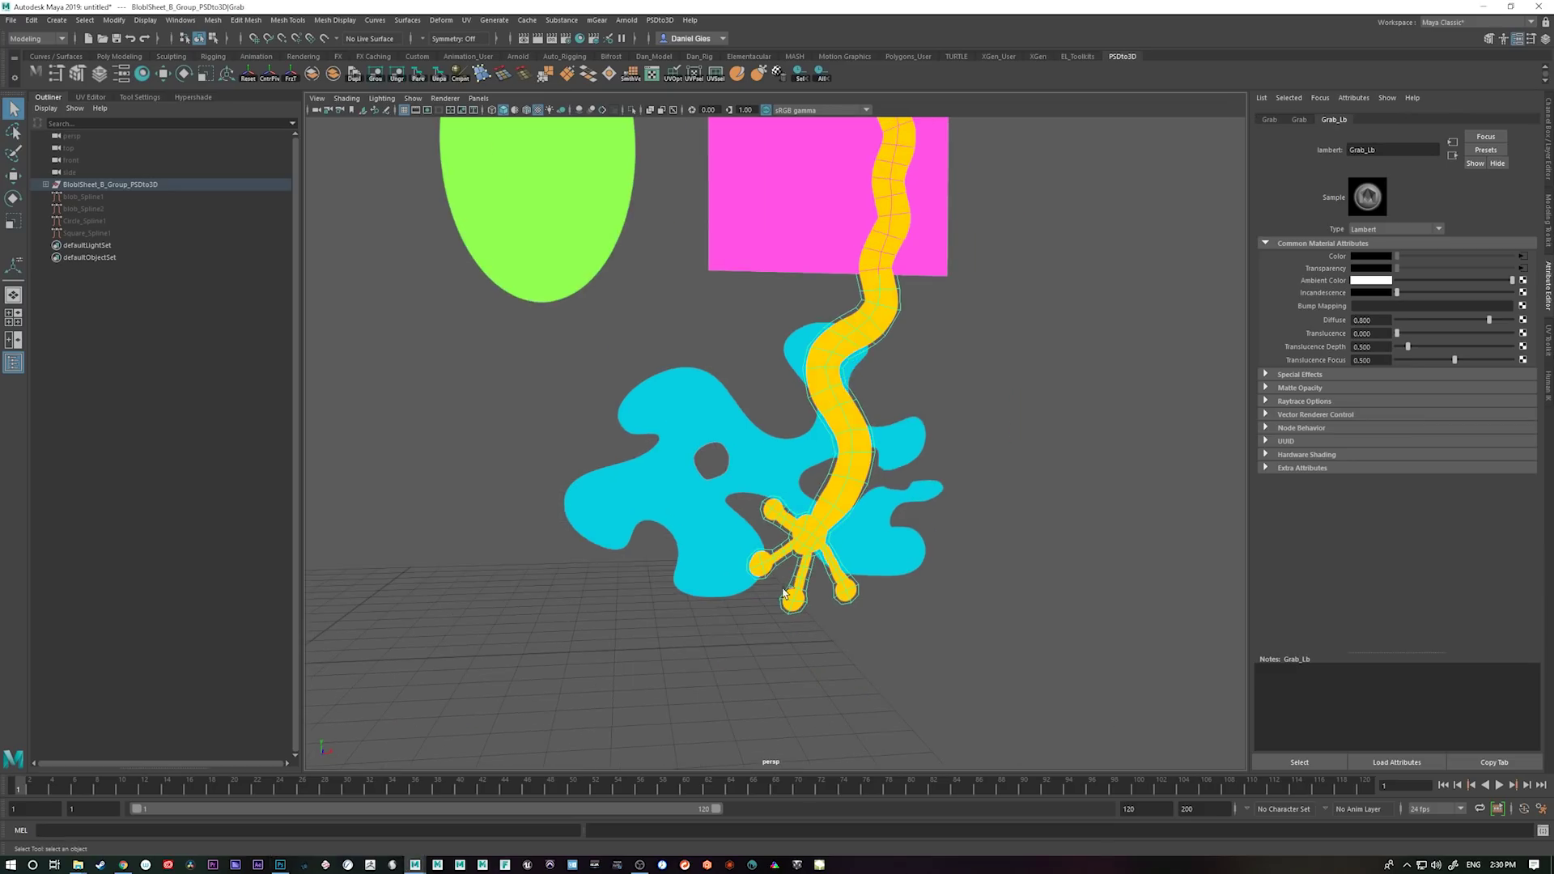
- Isolate the Grab mesh in the viewport, frame its hand and switch to vertex selection
{"action": "key", "text": "ctrl+1"}
{"action": "left_click_drag", "start_coordinate": [902, 583], "coordinate": [1090, 663]}
{"action": "left_click_drag", "start_coordinate": [750, 565], "coordinate": [997, 279]}
{"action": "left_click_drag", "start_coordinate": [714, 728], "coordinate": [823, 413]}
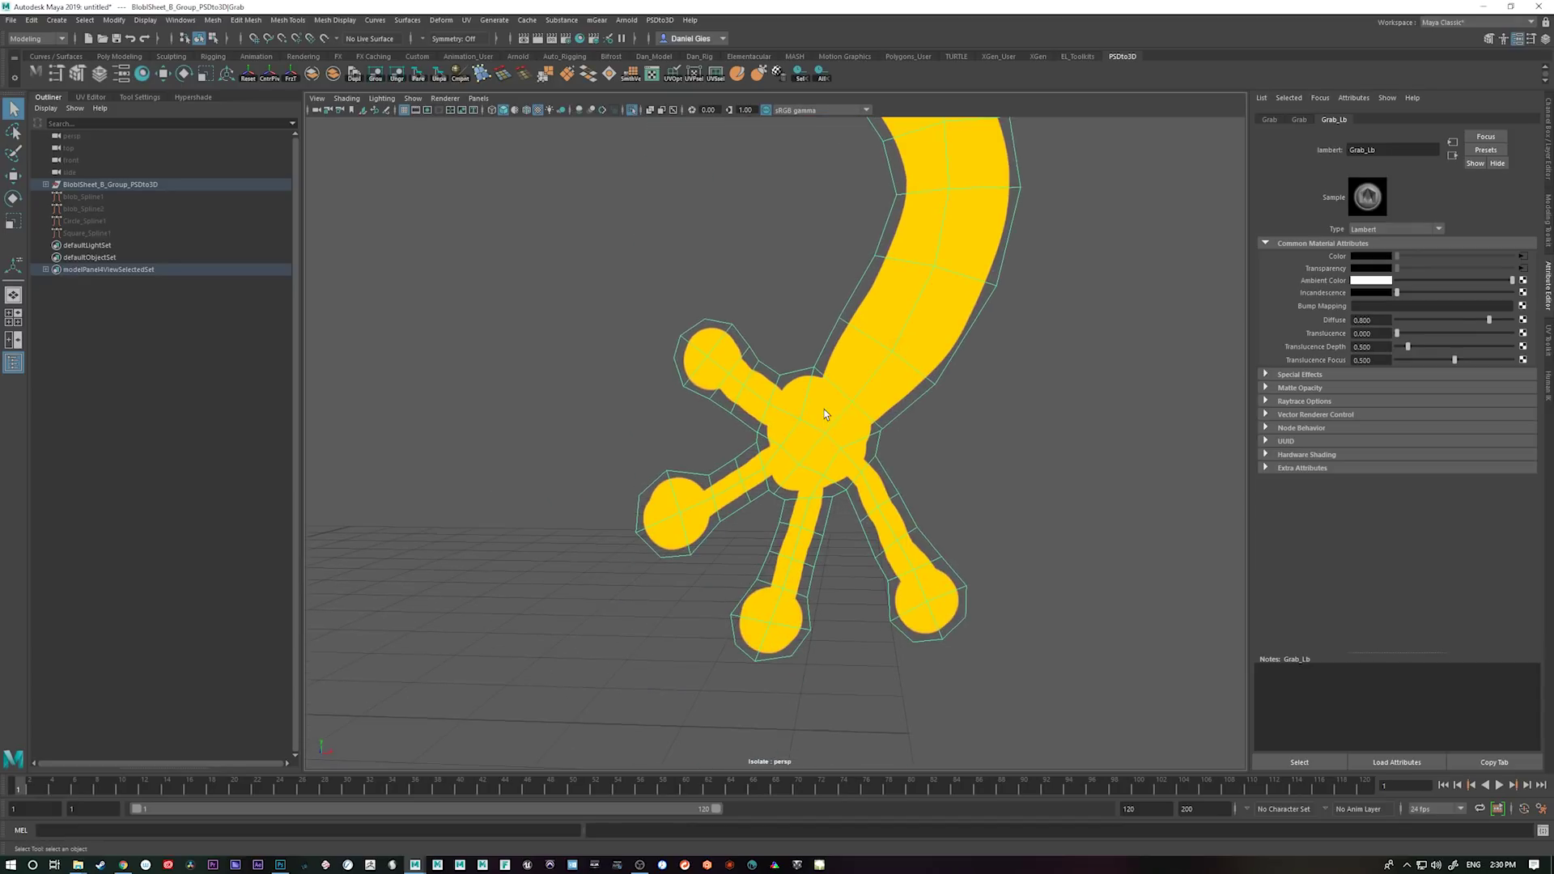
{"action": "right_click", "coordinate": [805, 427]}
{"action": "left_click", "coordinate": [746, 426]}
- Examine the Grab mesh's vertex layout around the palm, fingers and arm, with the Modeling Toolkit displayed
{"action": "left_click_drag", "start_coordinate": [776, 551], "coordinate": [920, 585]}
{"action": "left_click_drag", "start_coordinate": [830, 499], "coordinate": [822, 551]}
{"action": "left_click_drag", "start_coordinate": [798, 552], "coordinate": [902, 578]}
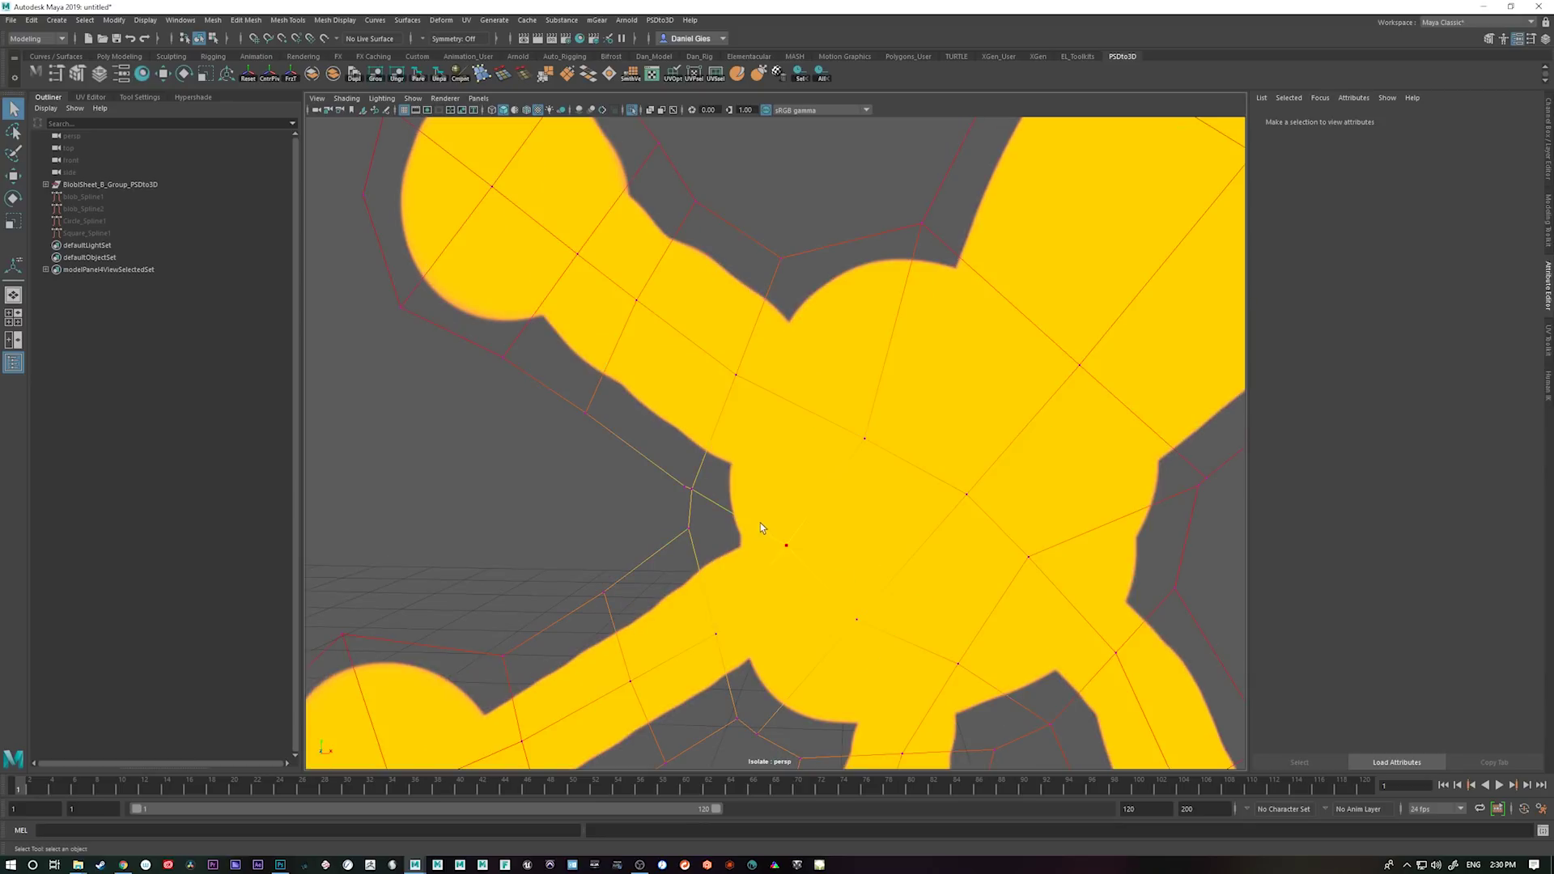
{"action": "left_click_drag", "start_coordinate": [647, 504], "coordinate": [745, 496]}
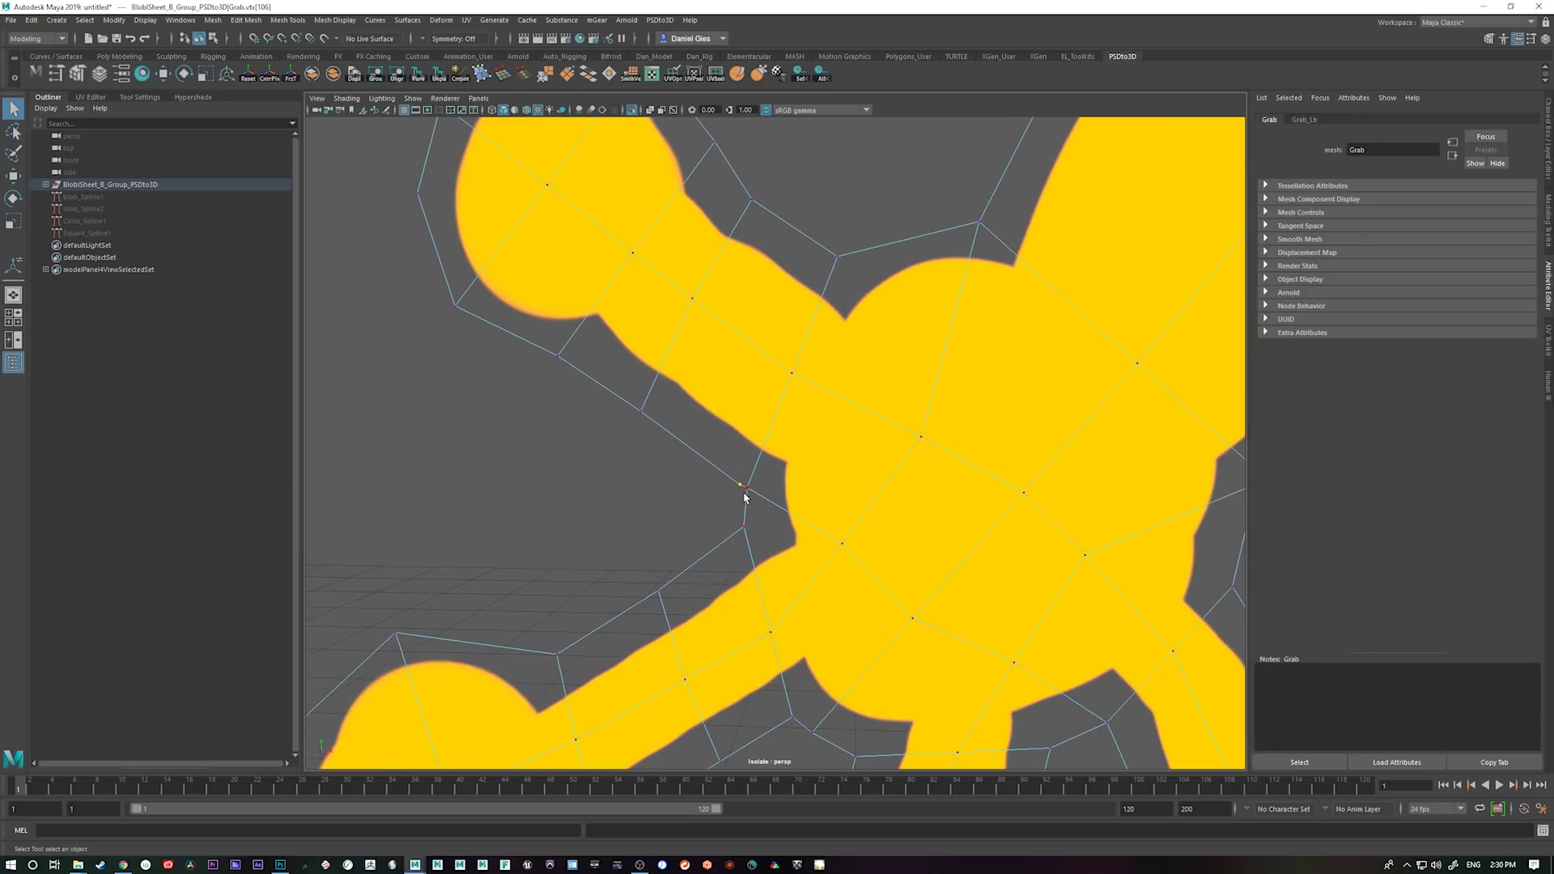
{"action": "left_click", "coordinate": [1102, 758]}
{"action": "scroll", "coordinate": [1121, 636], "scroll_direction": "down", "scroll_amount": 5}
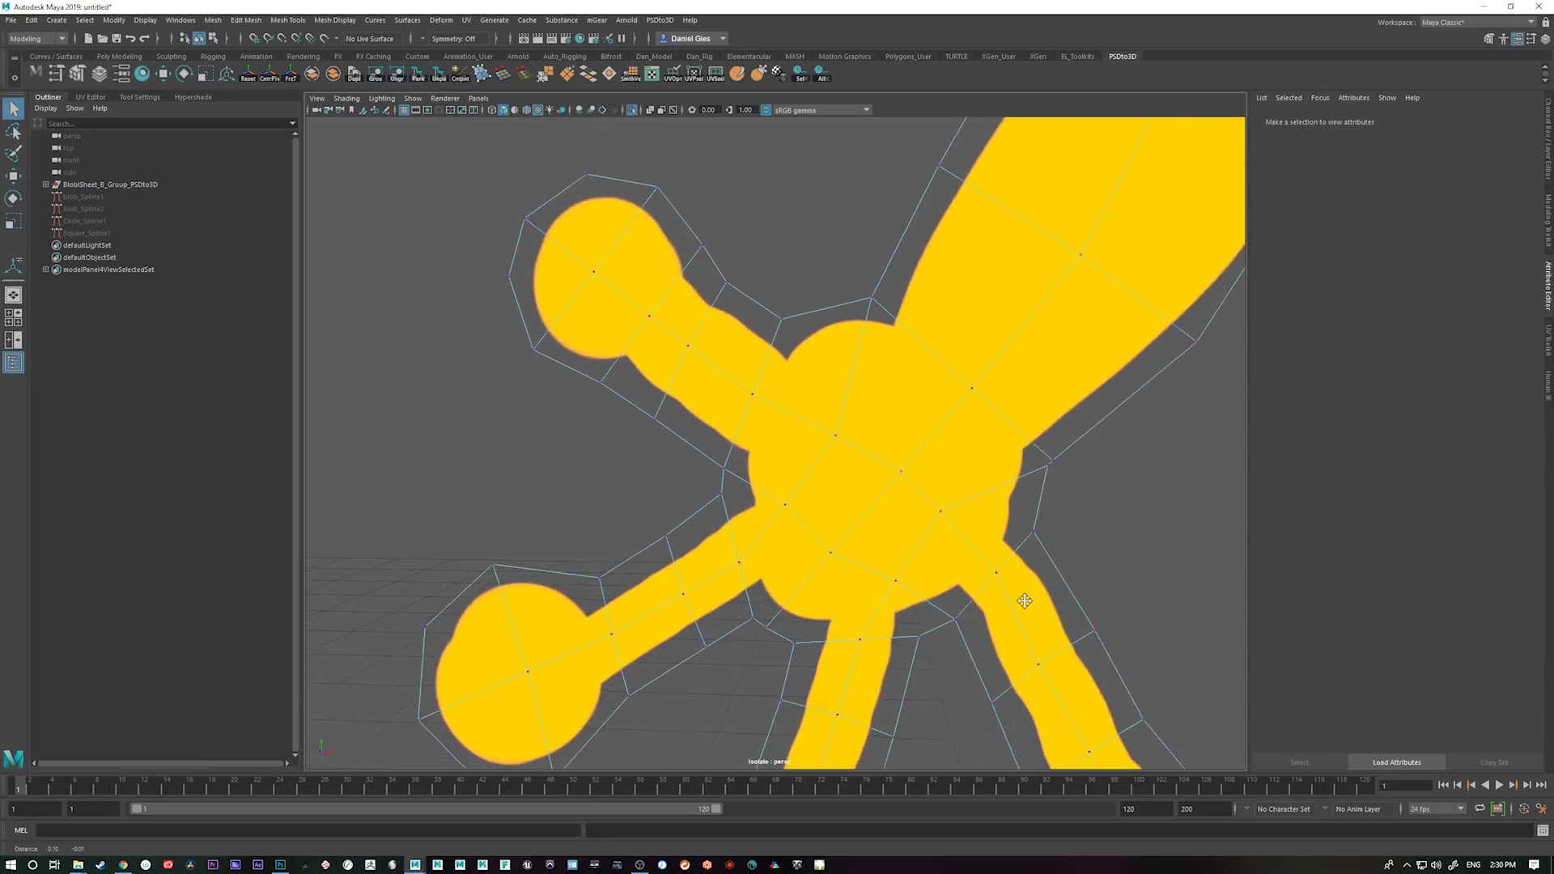
{"action": "scroll", "coordinate": [1030, 564], "scroll_direction": "up", "scroll_amount": 2}
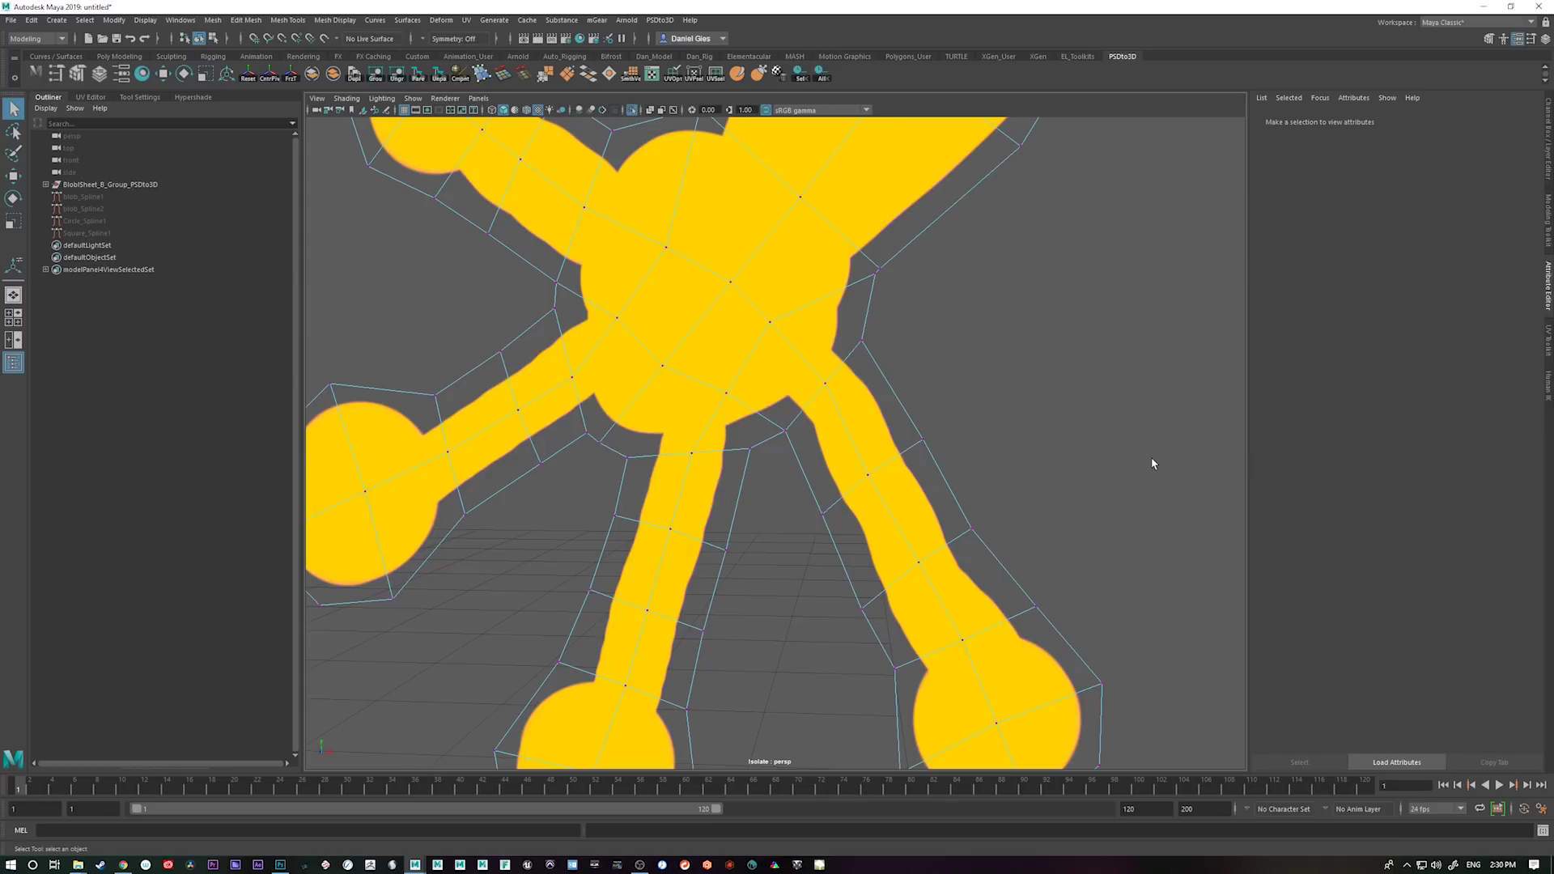
{"action": "left_click", "coordinate": [1488, 38]}
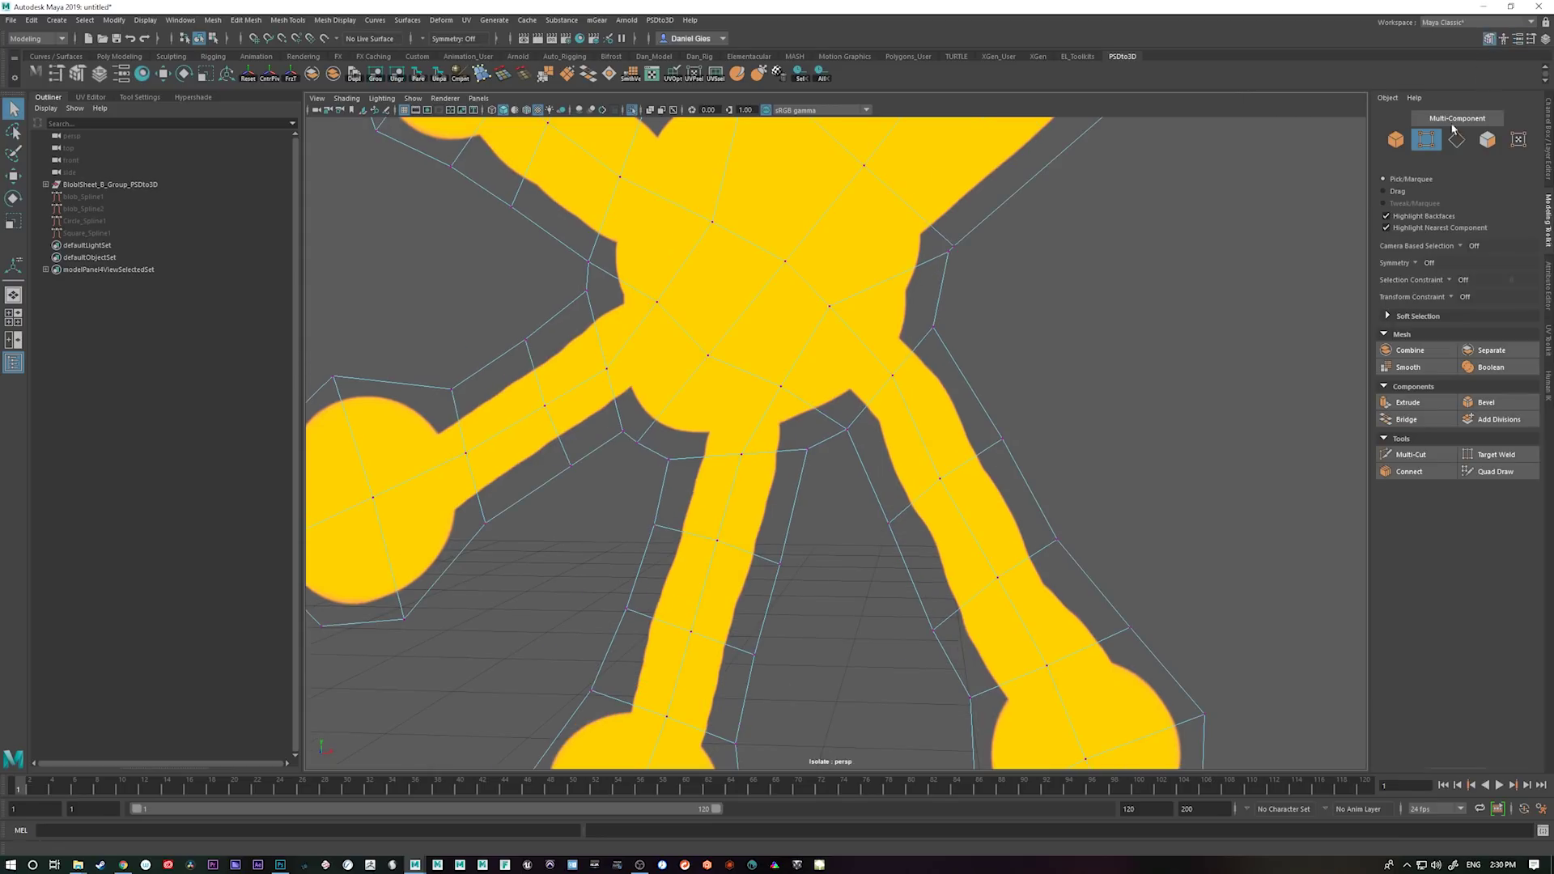
{"action": "scroll", "coordinate": [1065, 572], "scroll_direction": "down", "scroll_amount": 5}
{"action": "left_click_drag", "start_coordinate": [1047, 354], "coordinate": [829, 690]}
{"action": "left_click_drag", "start_coordinate": [874, 389], "coordinate": [944, 597]}
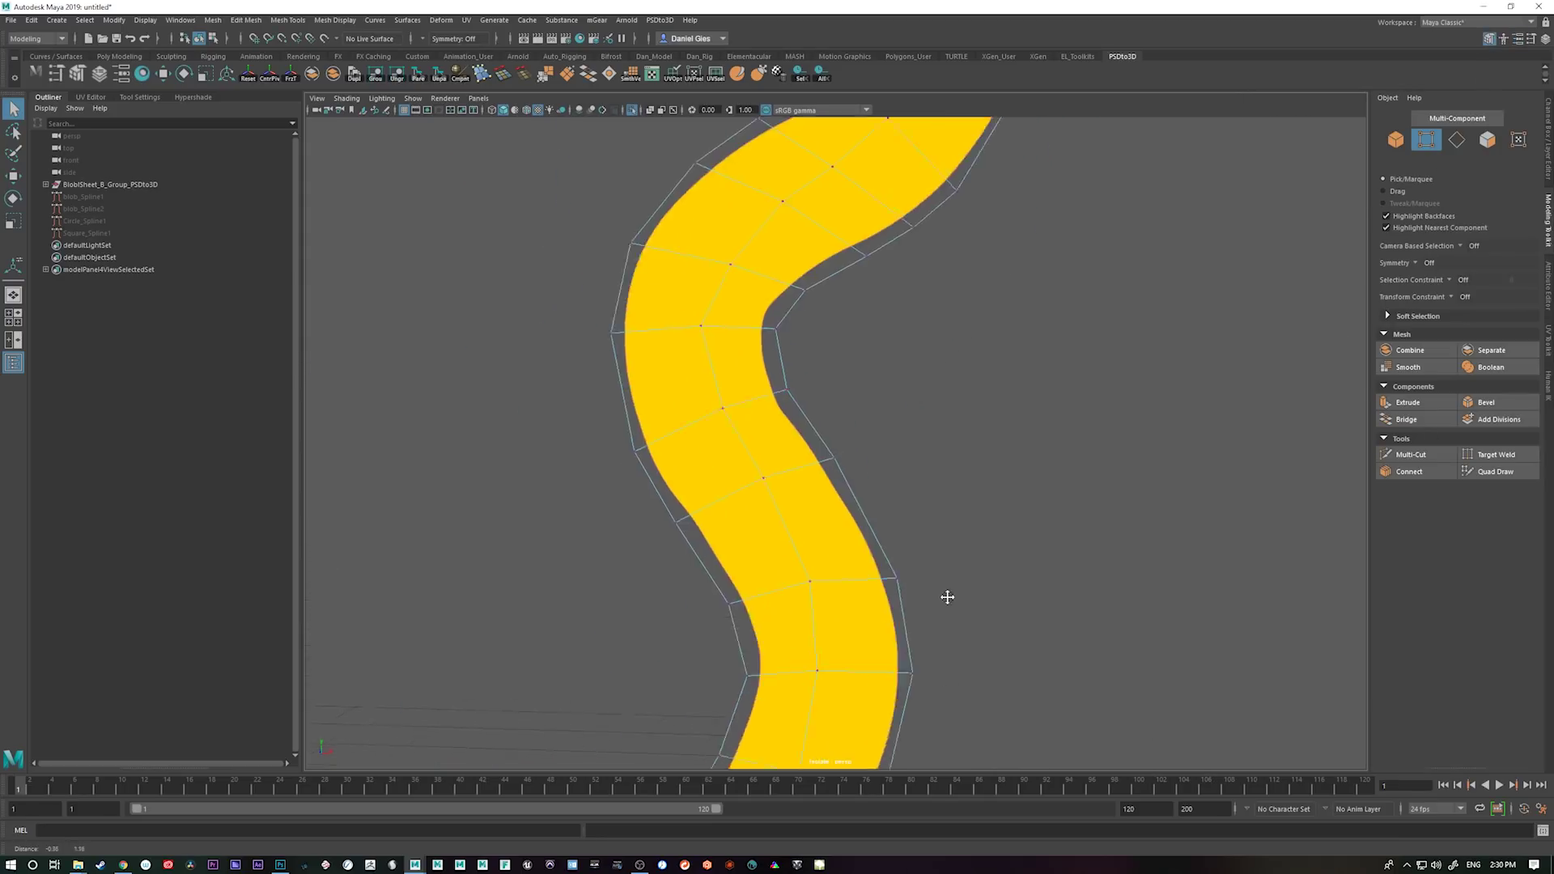
{"action": "scroll", "coordinate": [963, 647], "scroll_direction": "down", "scroll_amount": 5}
- Turn on smooth mesh preview for the Grab mesh and pull its centre edges out in depth to thicken the arm
{"action": "key", "text": "F8"}
{"action": "key", "text": "3"}
{"action": "scroll", "coordinate": [822, 642], "scroll_direction": "up", "scroll_amount": 5}
{"action": "left_click_drag", "start_coordinate": [1051, 683], "coordinate": [1051, 409]}
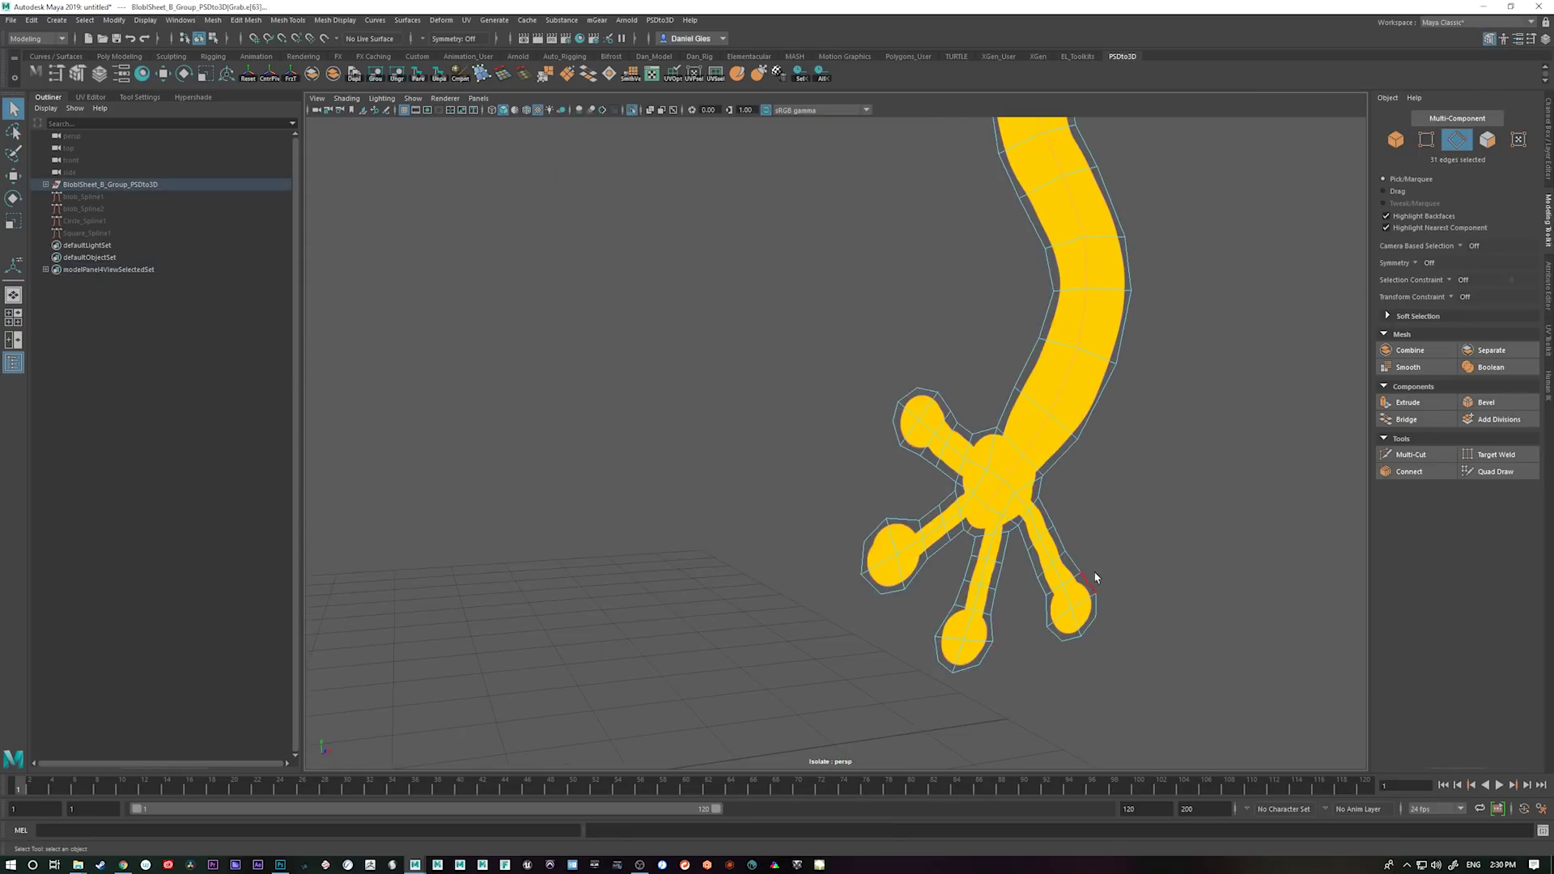
{"action": "key", "text": "b"}
{"action": "mouse_move", "coordinate": [1071, 602]}
{"action": "left_mouse_down"}
{"action": "mouse_move", "coordinate": [923, 607]}
{"action": "mouse_move", "coordinate": [957, 653]}
{"action": "mouse_move", "coordinate": [908, 628]}
{"action": "mouse_move", "coordinate": [891, 590]}
{"action": "mouse_move", "coordinate": [681, 471]}
{"action": "mouse_move", "coordinate": [819, 410]}
{"action": "mouse_move", "coordinate": [884, 417]}
{"action": "mouse_move", "coordinate": [829, 544]}
{"action": "mouse_move", "coordinate": [798, 538]}
{"action": "mouse_move", "coordinate": [680, 593]}
{"action": "mouse_move", "coordinate": [813, 572]}
{"action": "mouse_move", "coordinate": [721, 554]}
{"action": "left_mouse_up"}
{"action": "key", "text": "w"}
{"action": "left_click", "coordinate": [892, 556]}
{"action": "mouse_move", "coordinate": [893, 556]}
{"action": "left_mouse_down"}
{"action": "mouse_move", "coordinate": [1117, 621]}
{"action": "mouse_move", "coordinate": [631, 625]}
{"action": "mouse_move", "coordinate": [885, 531]}
{"action": "mouse_move", "coordinate": [1012, 555]}
{"action": "mouse_move", "coordinate": [819, 521]}
{"action": "mouse_move", "coordinate": [832, 656]}
{"action": "mouse_move", "coordinate": [607, 639]}
{"action": "mouse_move", "coordinate": [1162, 624]}
{"action": "mouse_move", "coordinate": [978, 600]}
{"action": "mouse_move", "coordinate": [965, 651]}
{"action": "mouse_move", "coordinate": [912, 624]}
{"action": "mouse_move", "coordinate": [784, 618]}
{"action": "mouse_move", "coordinate": [1017, 617]}
{"action": "mouse_move", "coordinate": [979, 704]}
{"action": "mouse_move", "coordinate": [1103, 707]}
{"action": "mouse_move", "coordinate": [1006, 639]}
{"action": "mouse_move", "coordinate": [1134, 660]}
{"action": "mouse_move", "coordinate": [1117, 590]}
{"action": "mouse_move", "coordinate": [1052, 604]}
{"action": "mouse_move", "coordinate": [1013, 423]}
{"action": "mouse_move", "coordinate": [1024, 576]}
{"action": "mouse_move", "coordinate": [1044, 566]}
{"action": "mouse_move", "coordinate": [1072, 679]}
{"action": "mouse_move", "coordinate": [885, 584]}
{"action": "left_mouse_up"}
- Pull five centre edges of the Grab hand's rightmost finger forward to Z 1.83, leaving out the fingertip edge
{"action": "right_click", "coordinate": [886, 585]}
{"action": "left_click", "coordinate": [877, 496]}
{"action": "left_click_drag", "start_coordinate": [984, 340], "coordinate": [982, 314]}
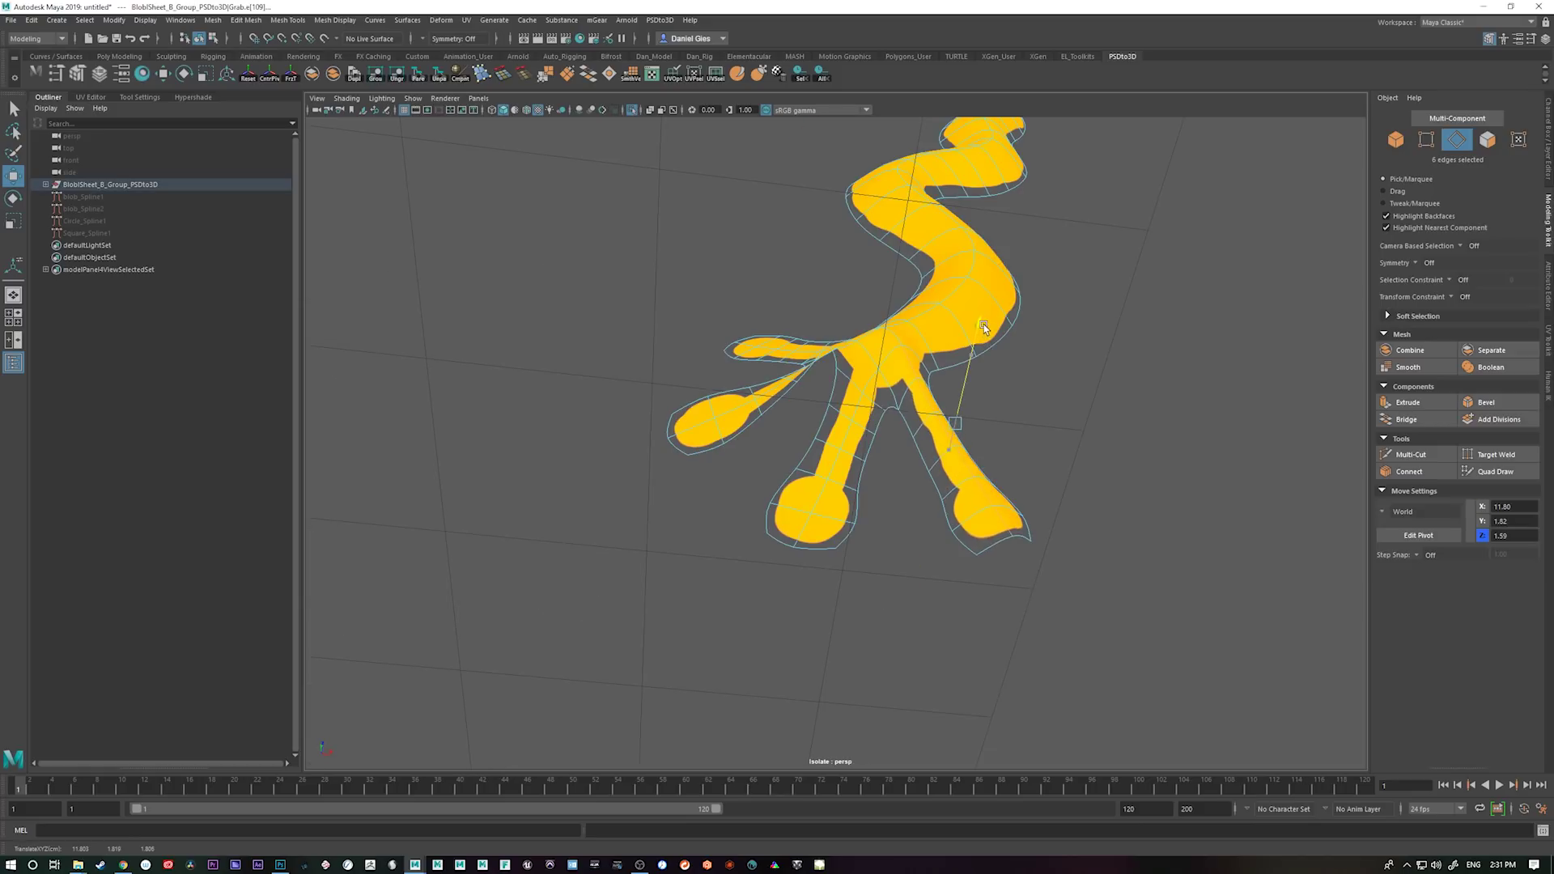
{"action": "left_click_drag", "start_coordinate": [1093, 483], "coordinate": [1041, 499]}
{"action": "key", "text": "ctrl+z"}
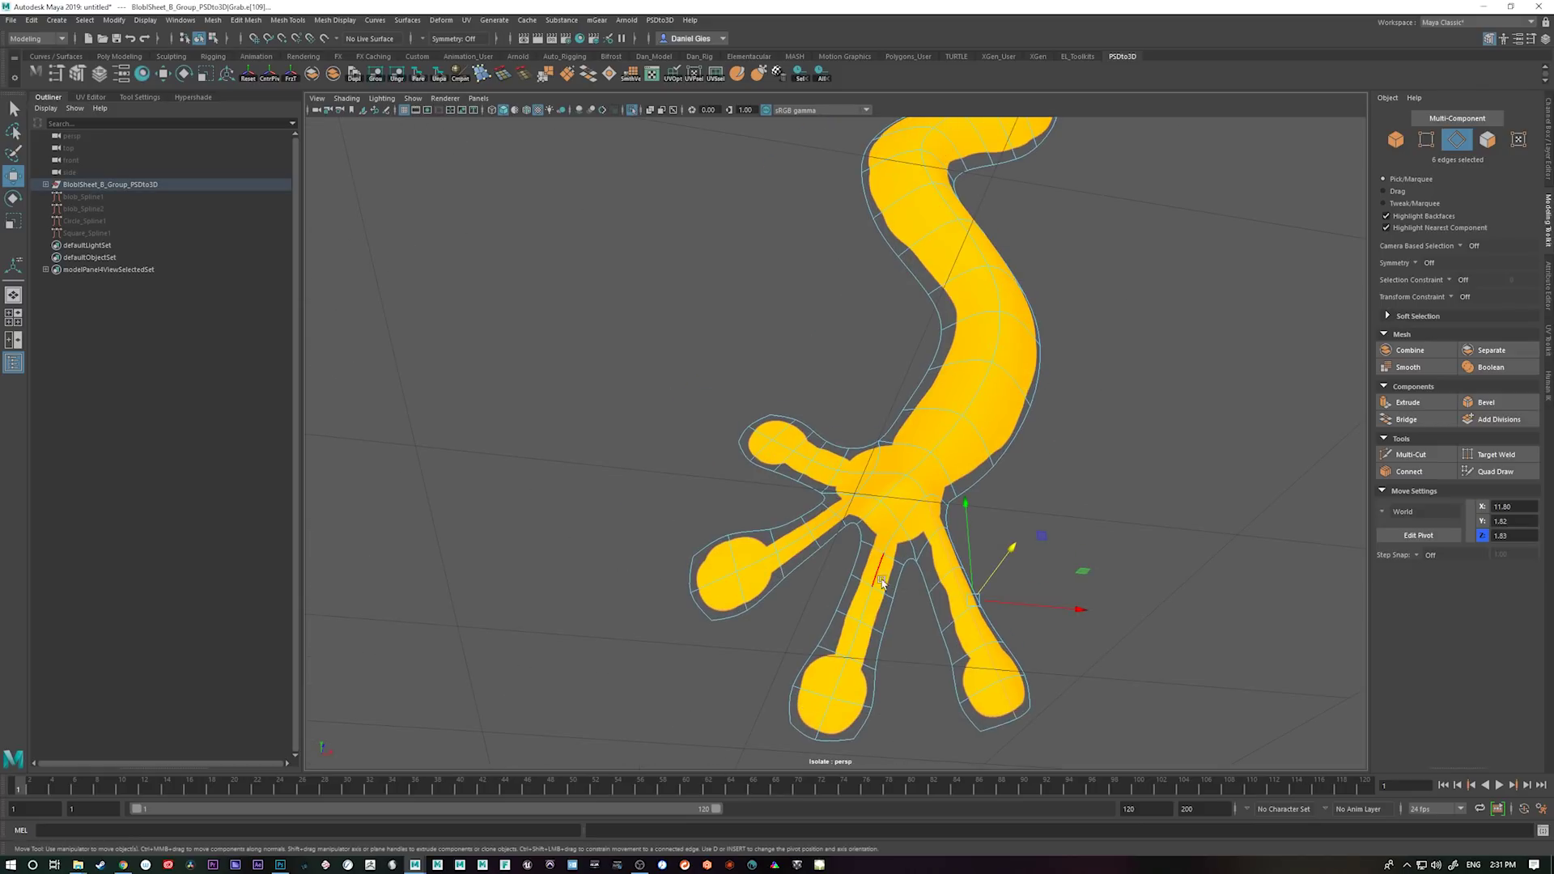
{"action": "left_click", "coordinate": [1002, 715], "text": "ctrl"}
{"action": "left_click_drag", "start_coordinate": [1112, 596], "coordinate": [1121, 561]}
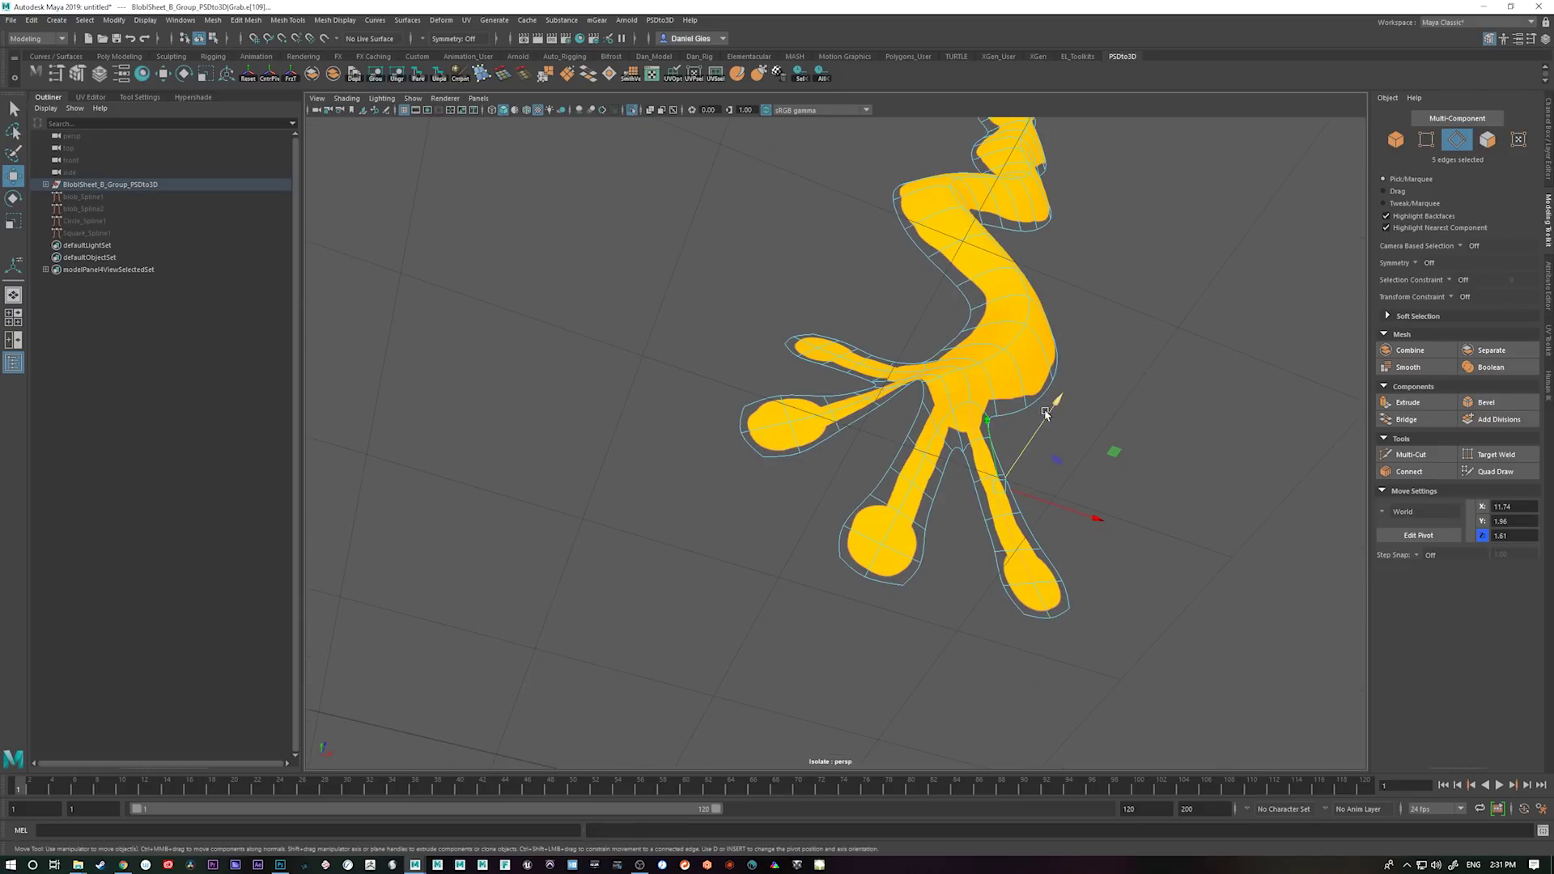
{"action": "left_click_drag", "start_coordinate": [1055, 404], "coordinate": [1081, 379]}
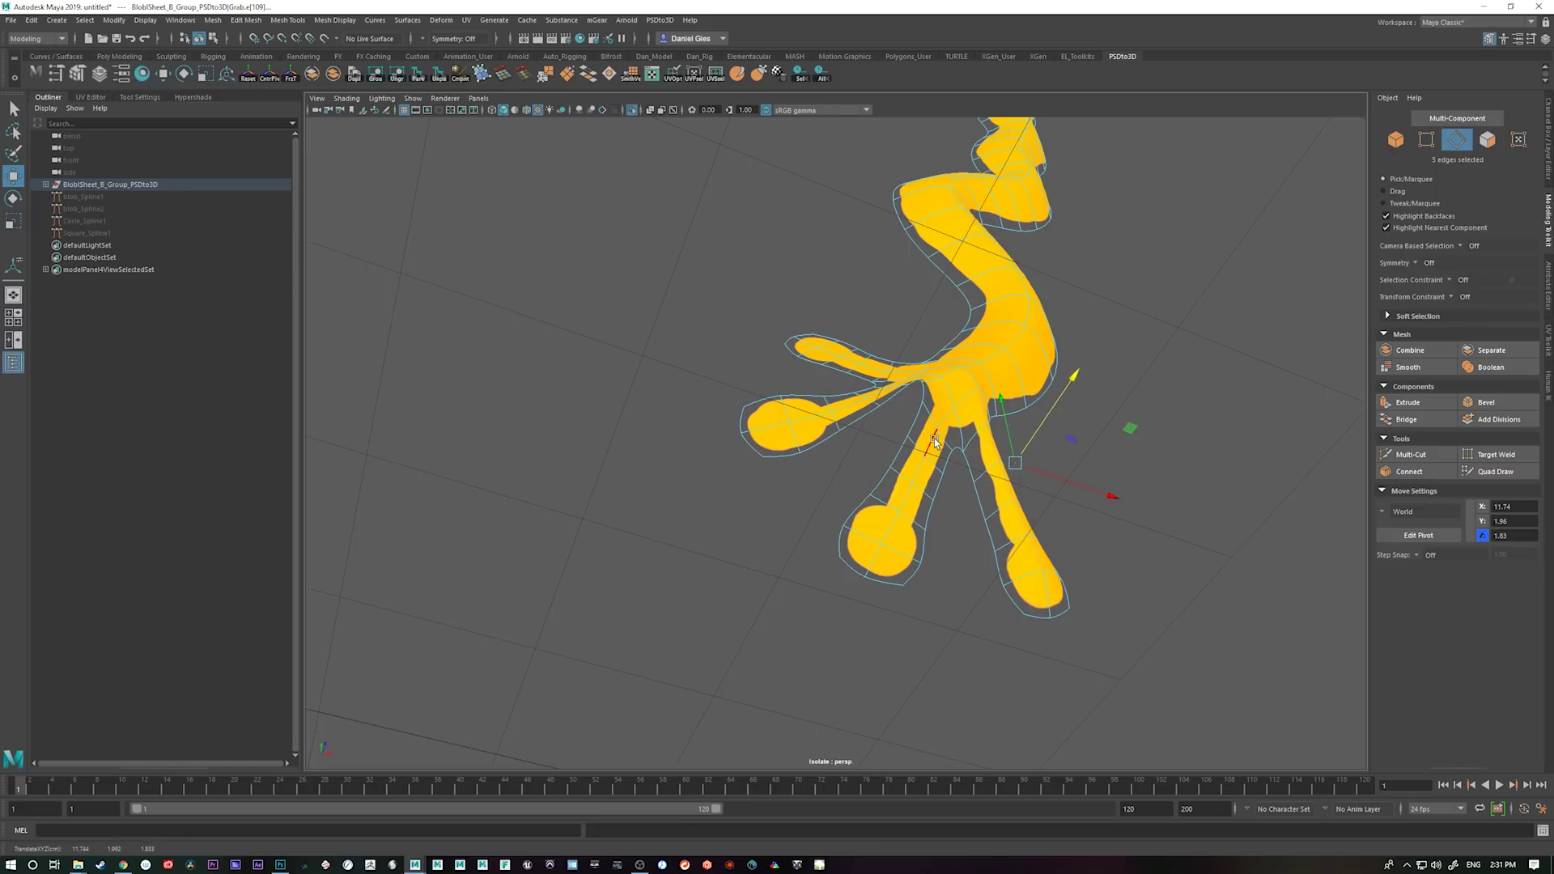
- Pull the centre edges of the neighbouring Grab fingers forward in depth to thicken them too
{"action": "left_click", "coordinate": [903, 527]}
{"action": "left_click_drag", "start_coordinate": [1002, 490], "coordinate": [1079, 519]}
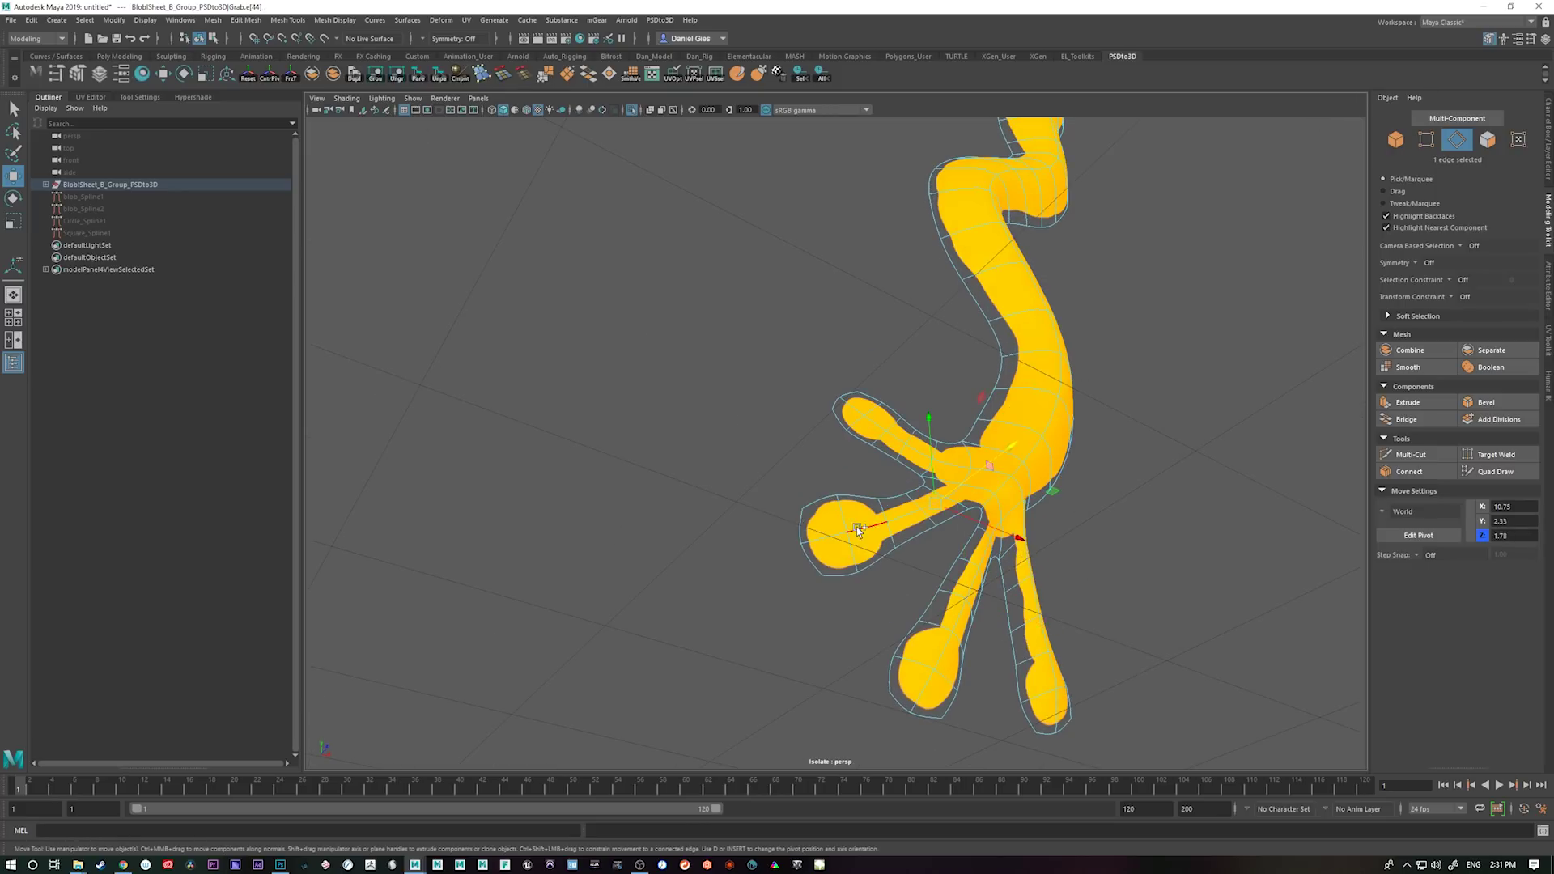
{"action": "left_click_drag", "start_coordinate": [888, 533], "coordinate": [1042, 499]}
{"action": "key", "text": "q"}
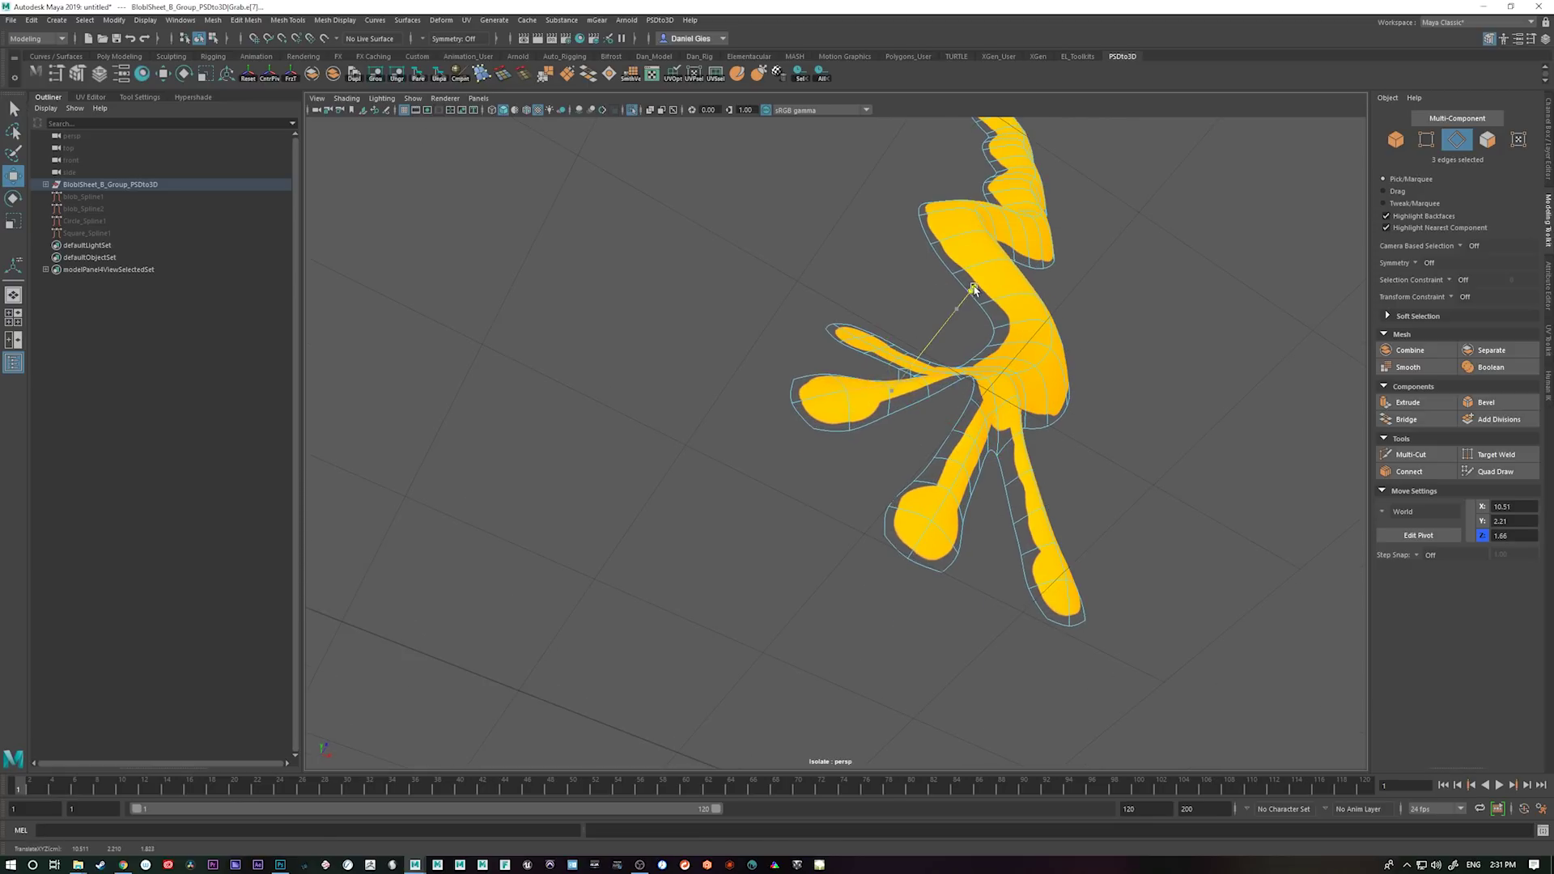
{"action": "left_click_drag", "start_coordinate": [1083, 413], "coordinate": [938, 654]}
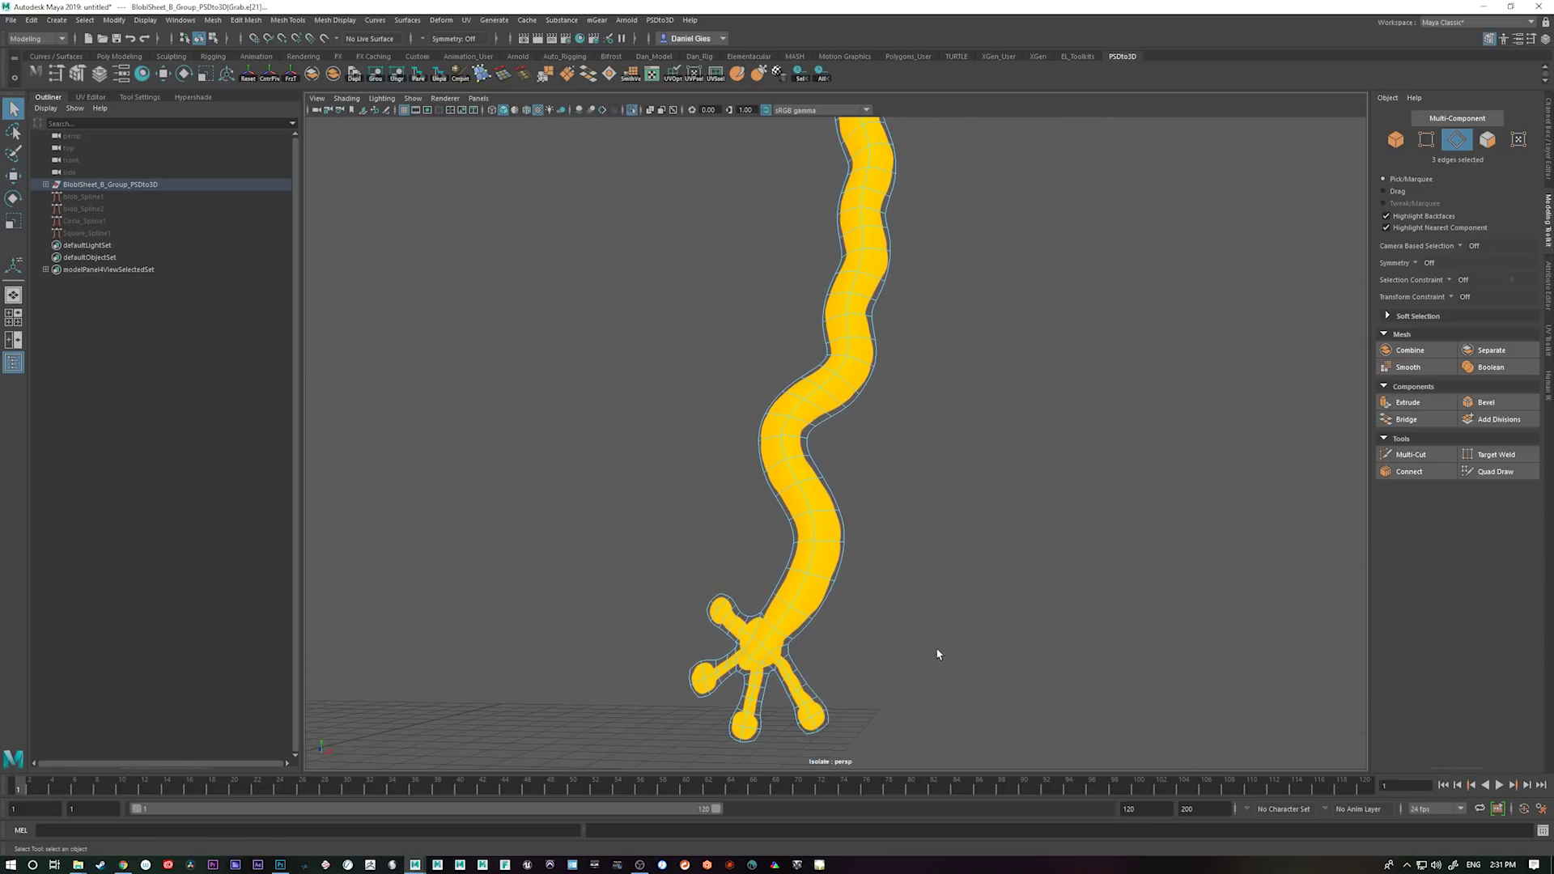
- Return to object mode and end the isolation so all the meshes are displayed
{"action": "key", "text": "F8"}
{"action": "left_click", "coordinate": [1006, 645]}
{"action": "left_click_drag", "start_coordinate": [1166, 666], "coordinate": [930, 550]}
{"action": "key", "text": "ctrl+1"}
- Duplicate the thickened Grab mesh and move the copy along X to -12.06, beside the Circle mesh
{"action": "left_click", "coordinate": [839, 521]}
{"action": "mouse_move", "coordinate": [960, 605]}
{"action": "left_mouse_down"}
{"action": "mouse_move", "coordinate": [893, 571]}
{"action": "mouse_move", "coordinate": [1061, 652]}
{"action": "mouse_move", "coordinate": [1017, 613]}
{"action": "mouse_move", "coordinate": [1155, 610]}
{"action": "mouse_move", "coordinate": [890, 635]}
{"action": "left_mouse_up"}
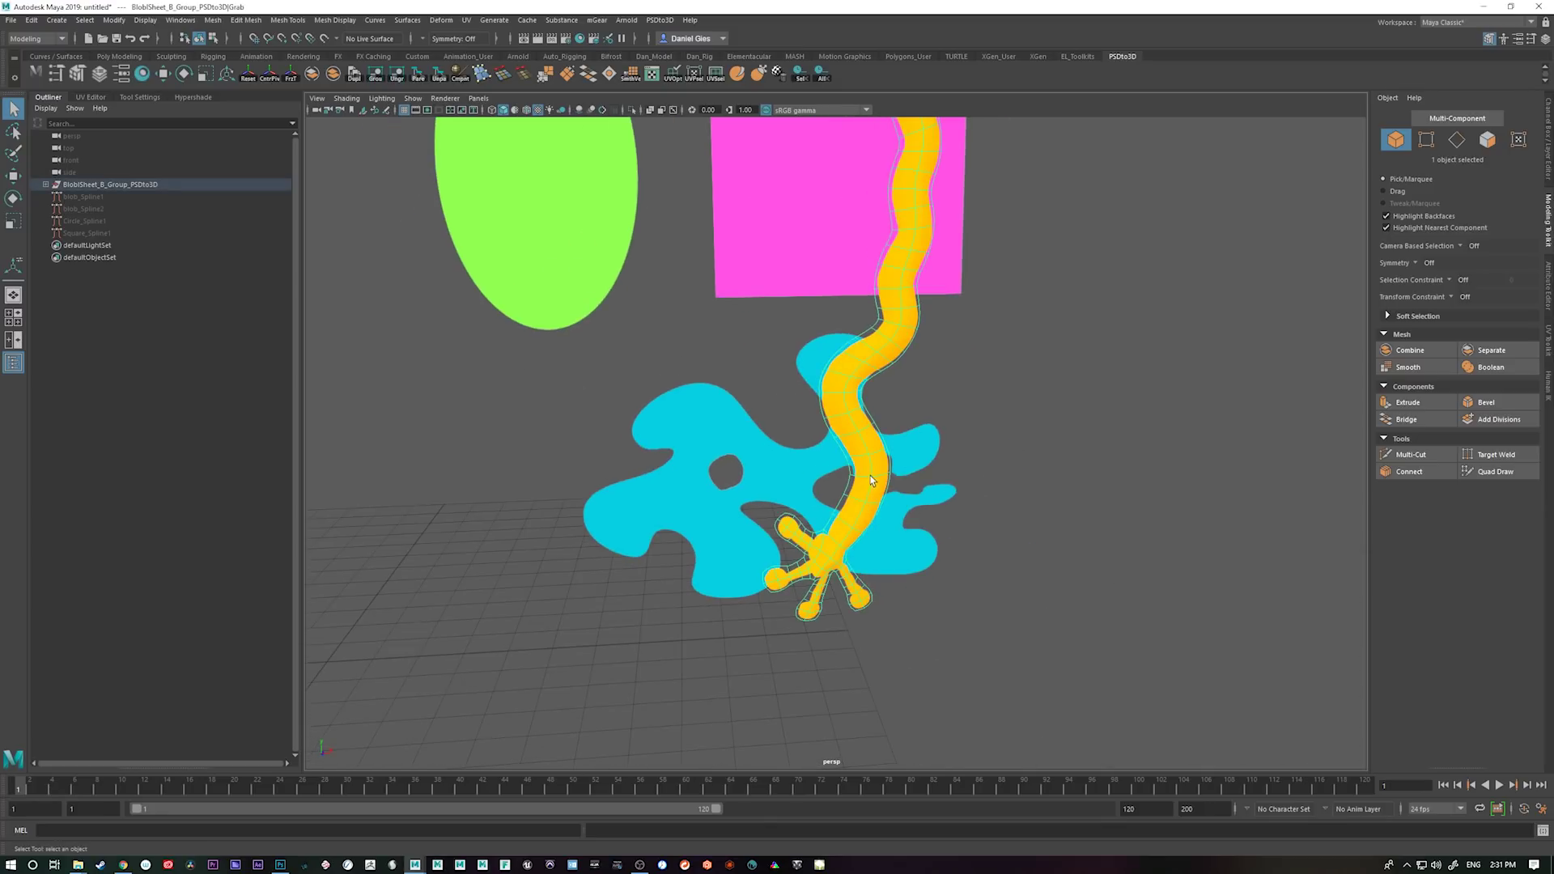
{"action": "mouse_move", "coordinate": [870, 480]}
{"action": "left_mouse_down"}
{"action": "mouse_move", "coordinate": [1033, 538]}
{"action": "mouse_move", "coordinate": [911, 621]}
{"action": "left_mouse_up"}
{"action": "key", "text": "w"}
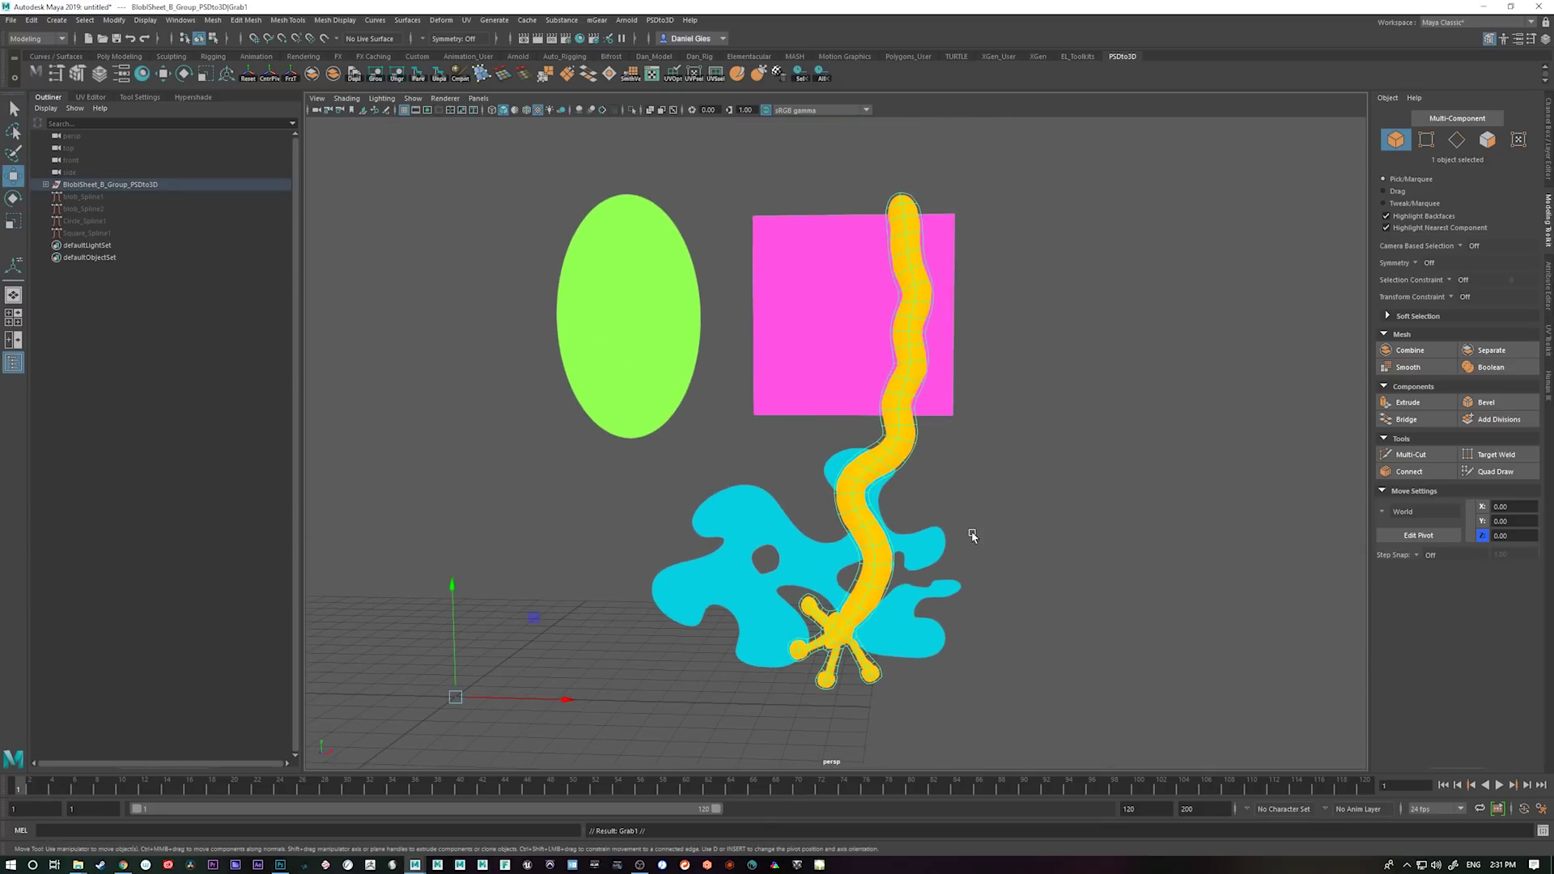
{"action": "left_click_drag", "start_coordinate": [568, 699], "coordinate": [166, 669]}
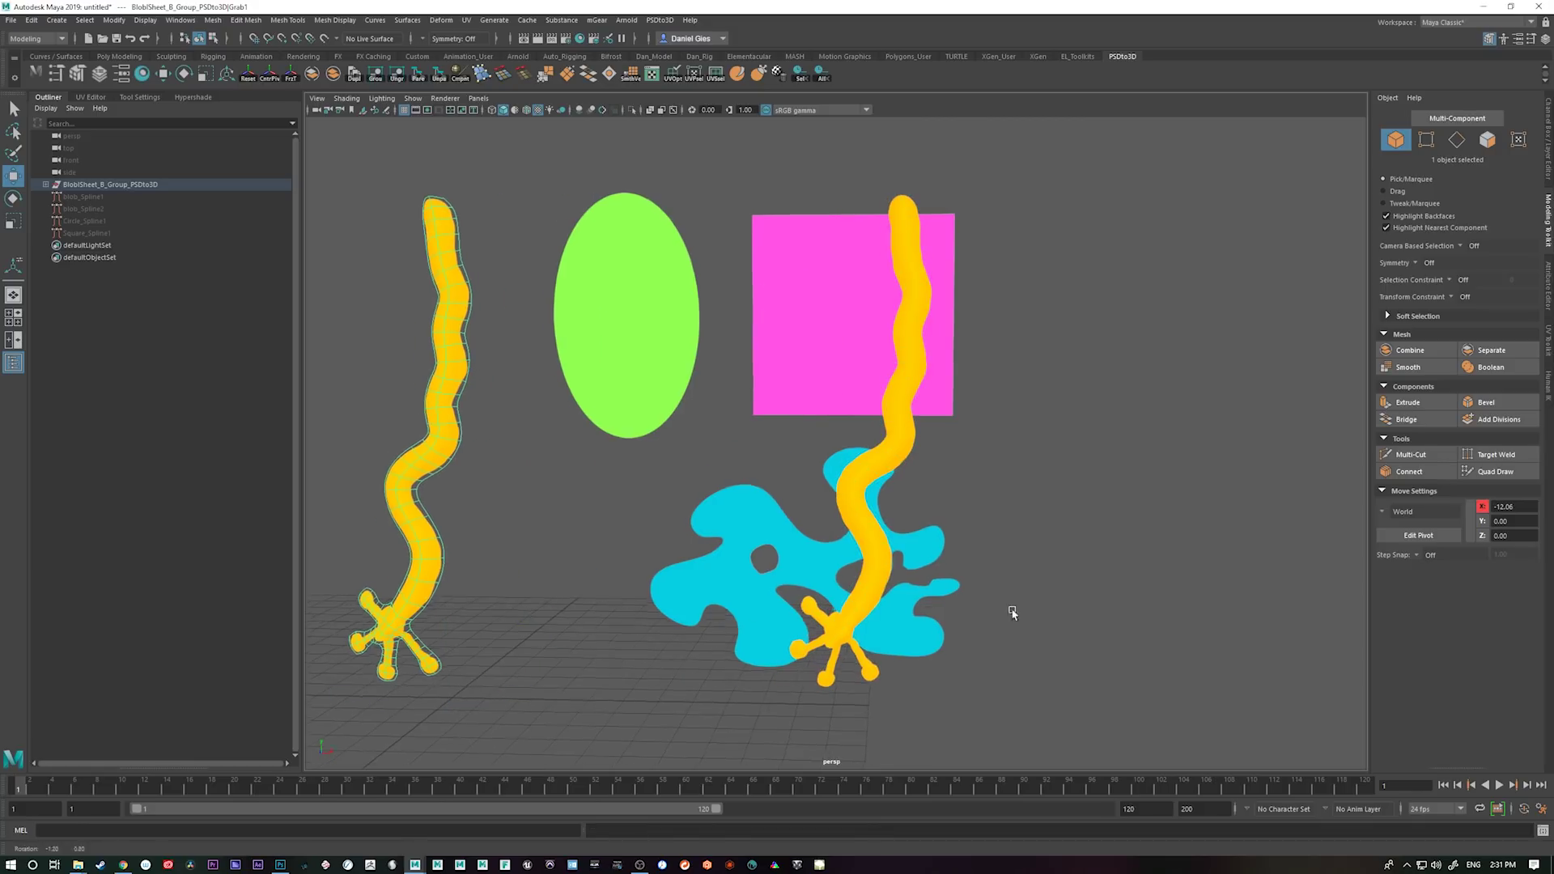
{"action": "left_click_drag", "start_coordinate": [1013, 614], "coordinate": [1023, 617]}
- Switch to the PSD to 3D Editor, select only the Grab layer and generate its mesh again
{"action": "mouse_move", "coordinate": [415, 864]}
{"action": "left_click", "coordinate": [549, 814]}
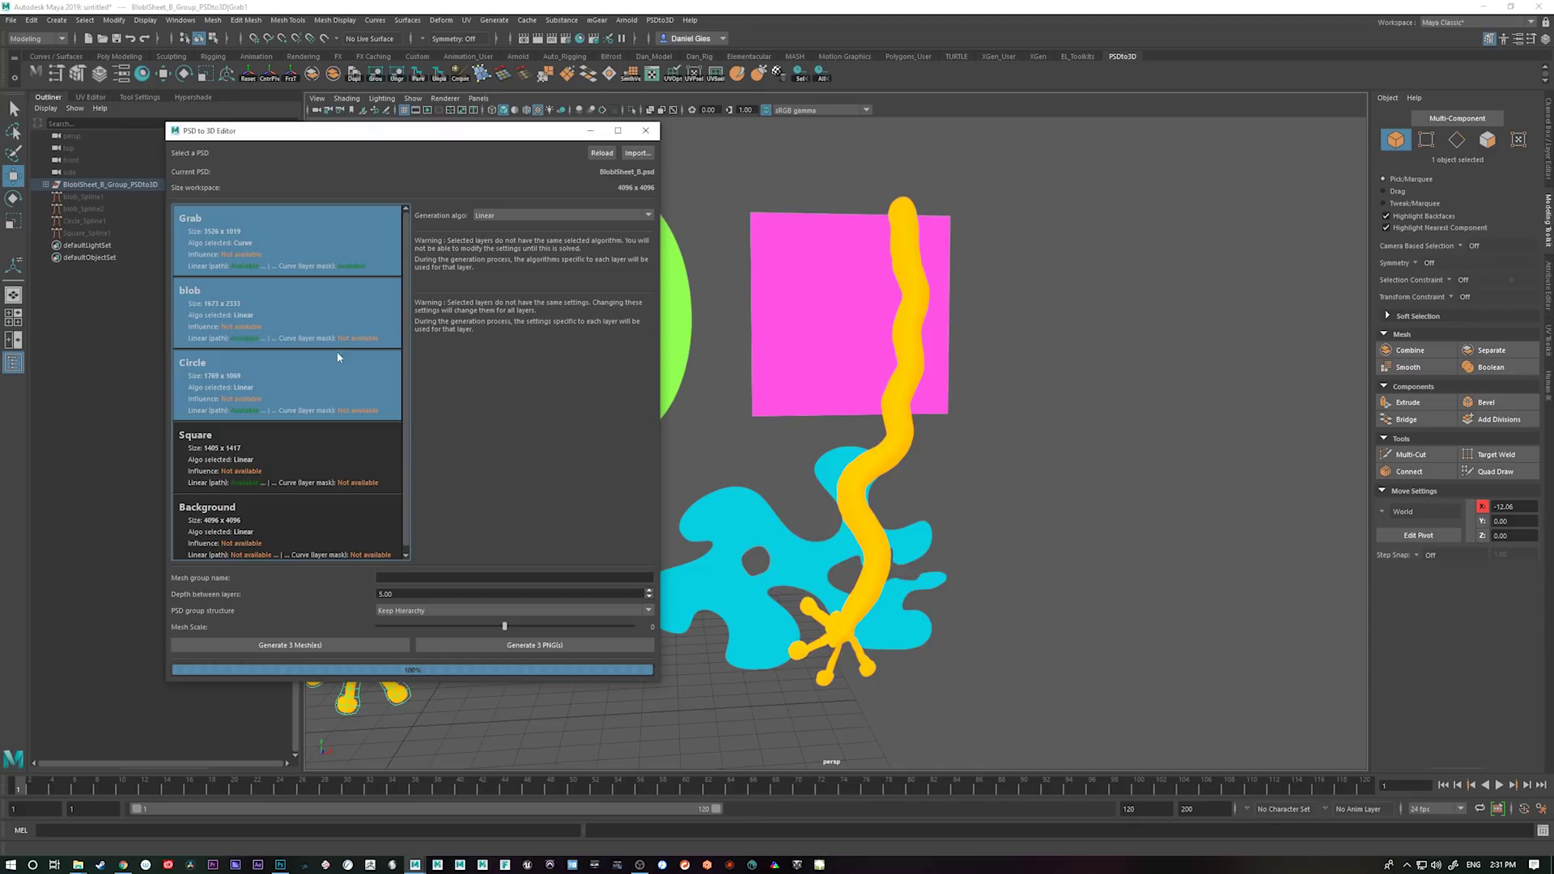
{"action": "left_click", "coordinate": [329, 252]}
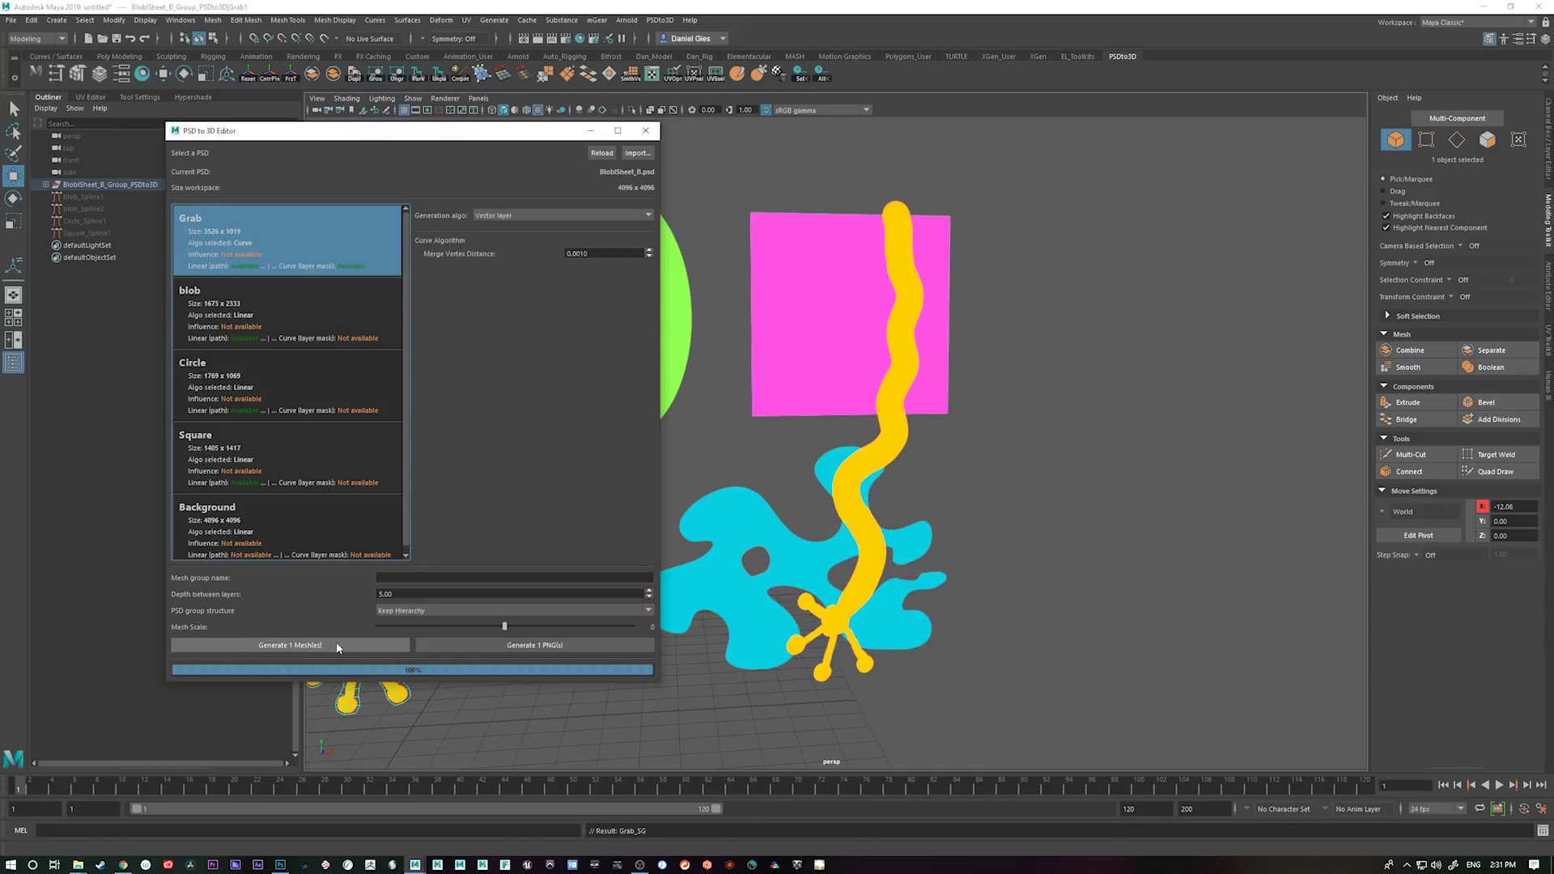
{"action": "left_click", "coordinate": [337, 643]}
- Compare the regenerated Grab mesh with the thickened copy by selecting each and viewing them side by side
{"action": "left_click_drag", "start_coordinate": [1009, 645], "coordinate": [767, 564], "text": "alt"}
{"action": "left_click", "coordinate": [867, 442]}
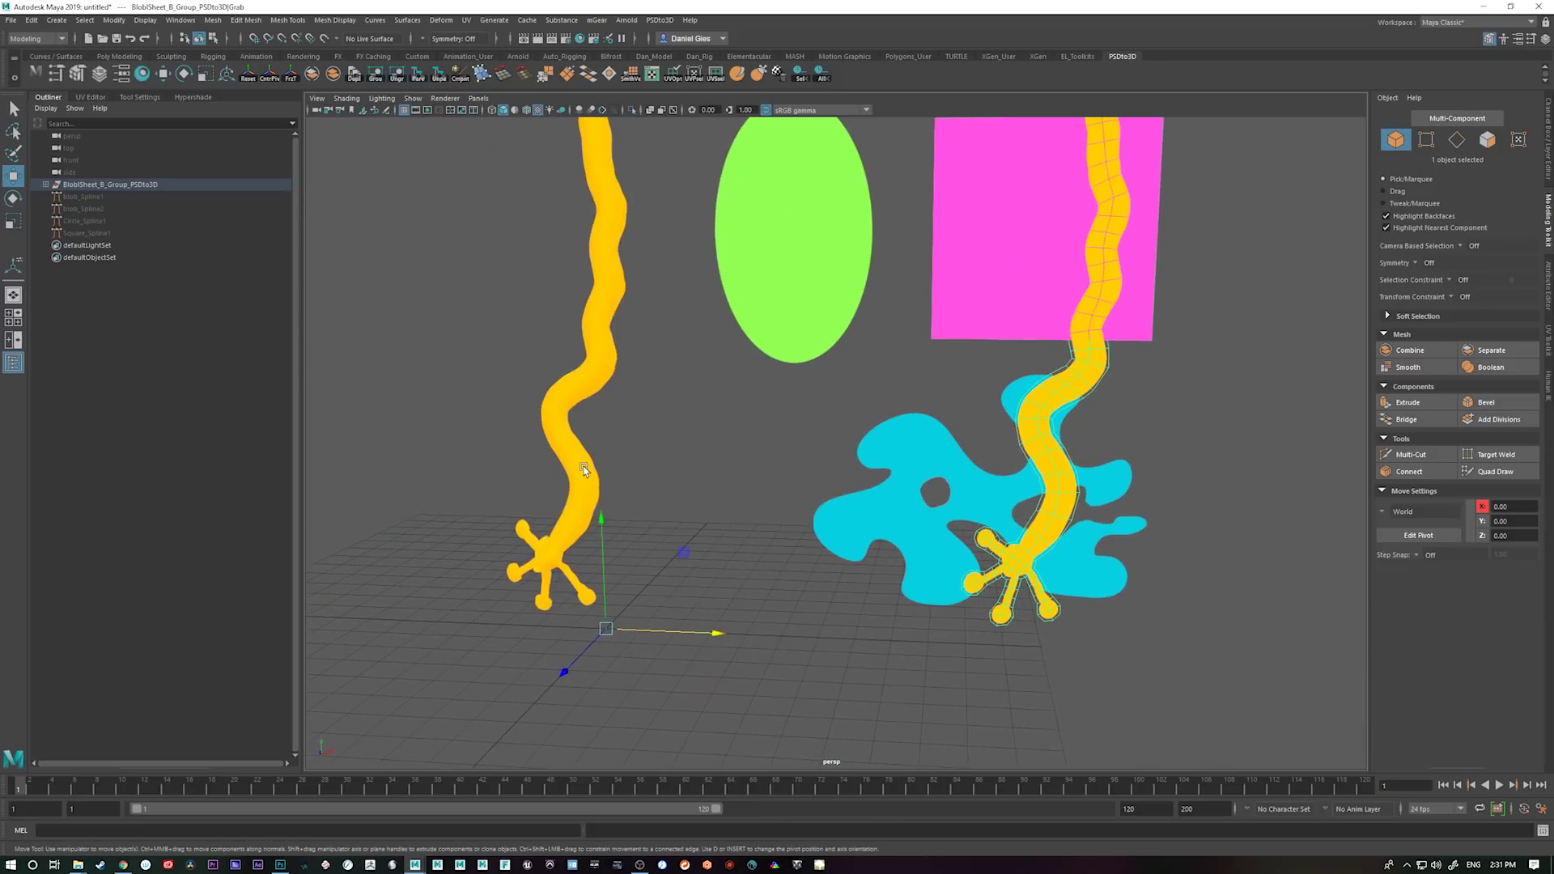
{"action": "left_click", "coordinate": [585, 460]}
{"action": "left_click_drag", "start_coordinate": [1132, 623], "coordinate": [973, 663], "text": "alt"}
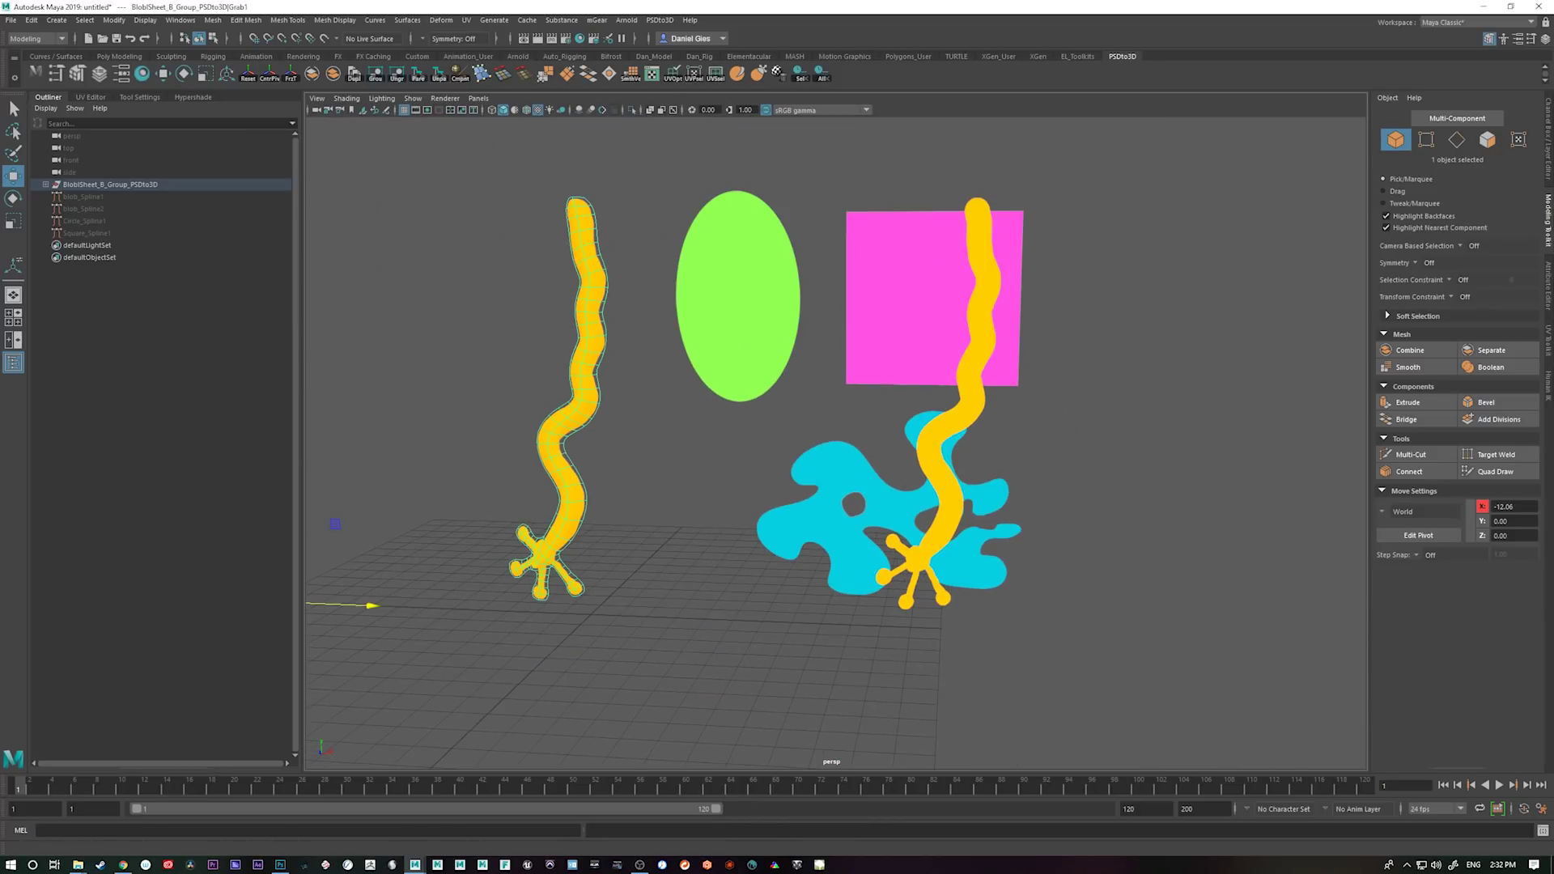